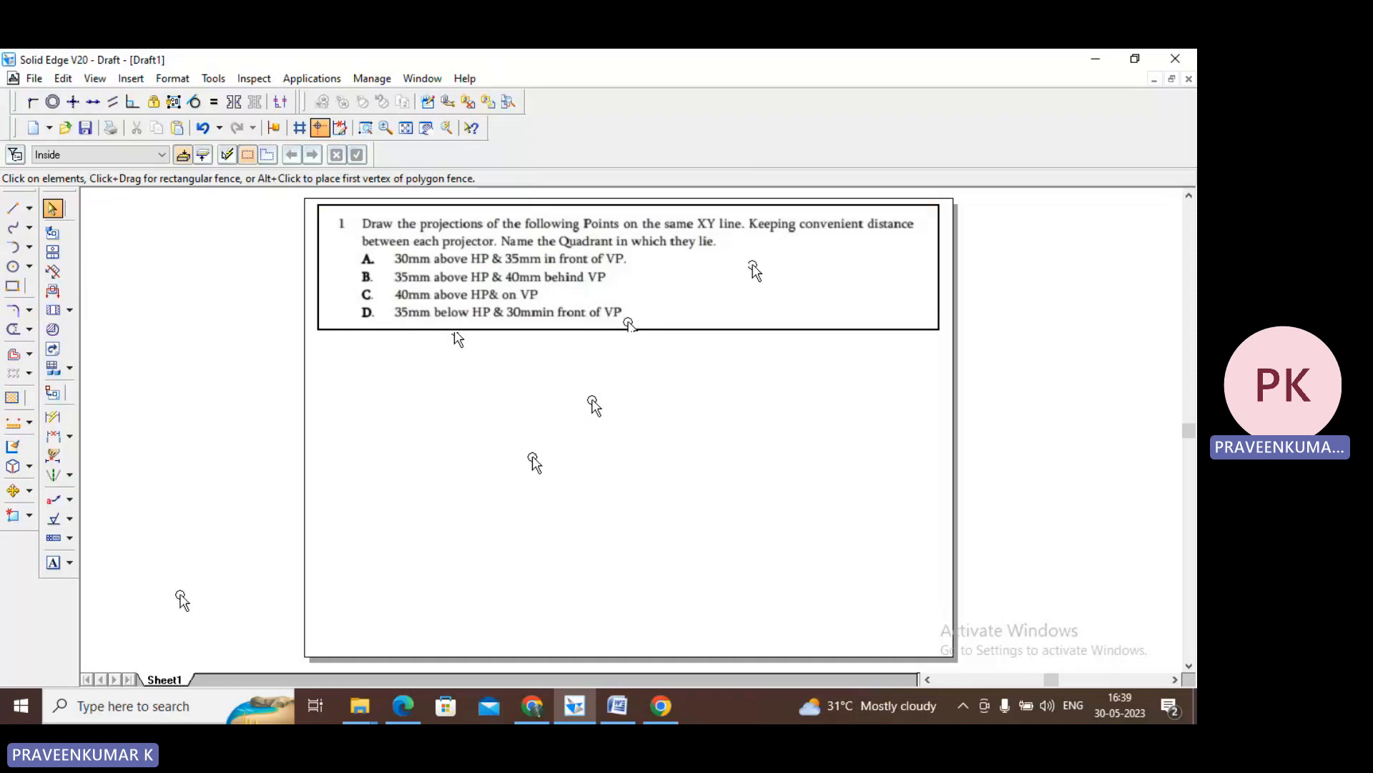
- Insert a second sheet and set its background sheet to A4-Sheet with Show background off, saving these settings as defaults
{"action": "right_click", "coordinate": [161, 681]}
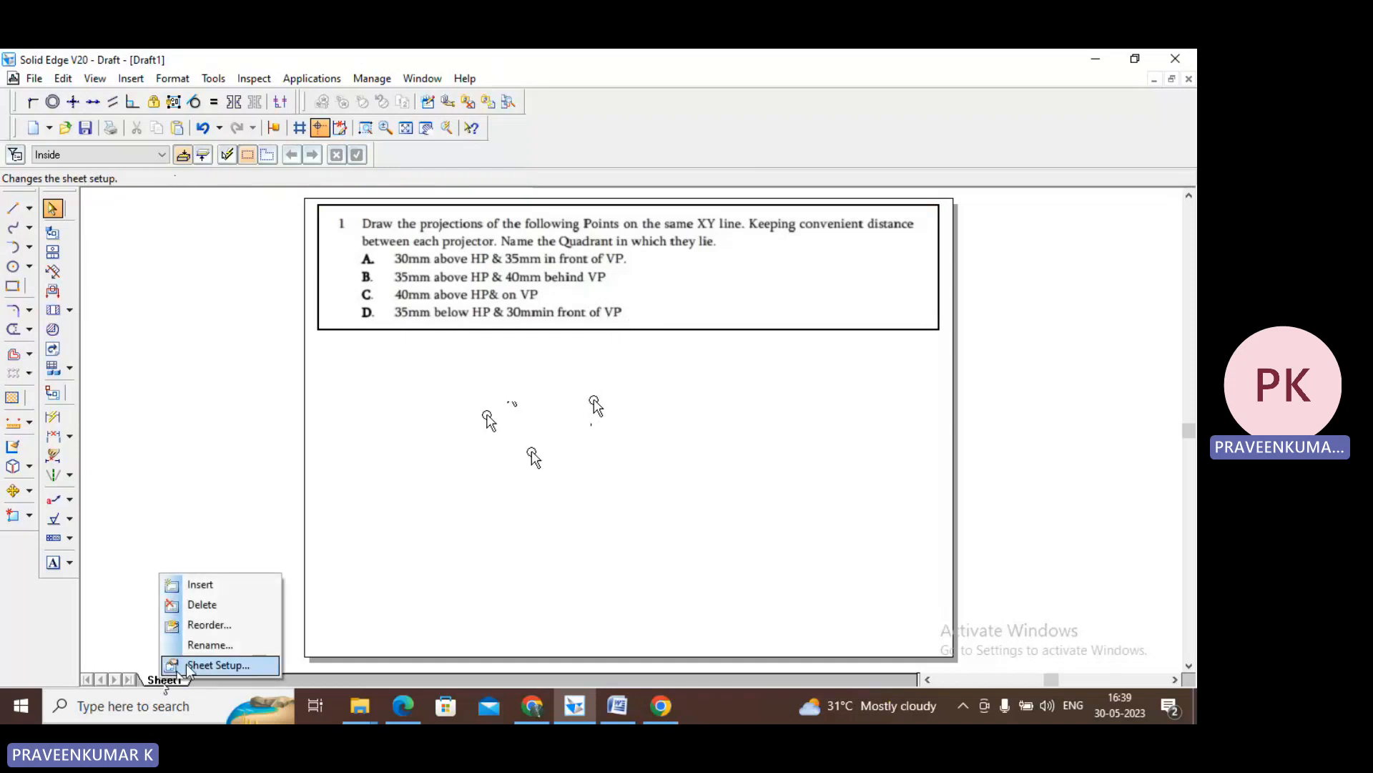
{"action": "left_click", "coordinate": [204, 585]}
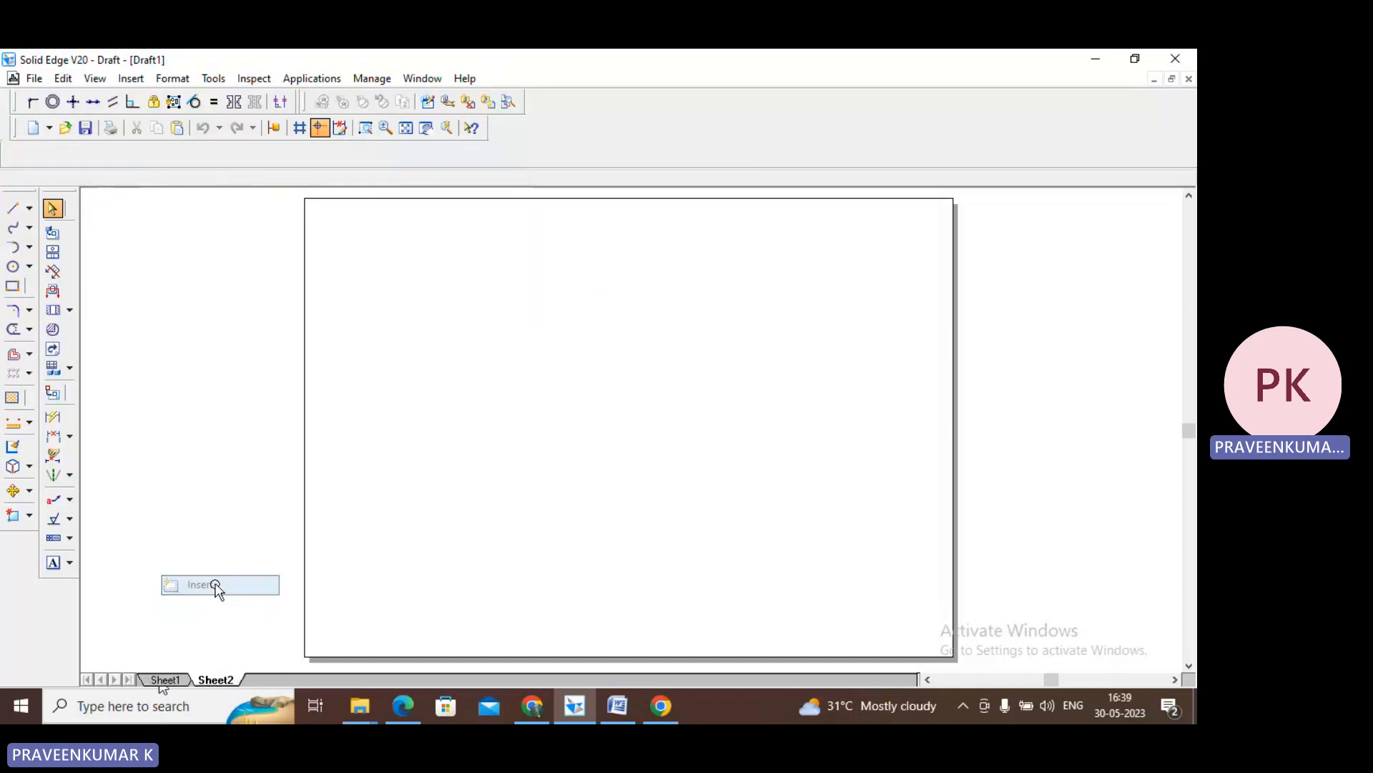
{"action": "right_click", "coordinate": [211, 683]}
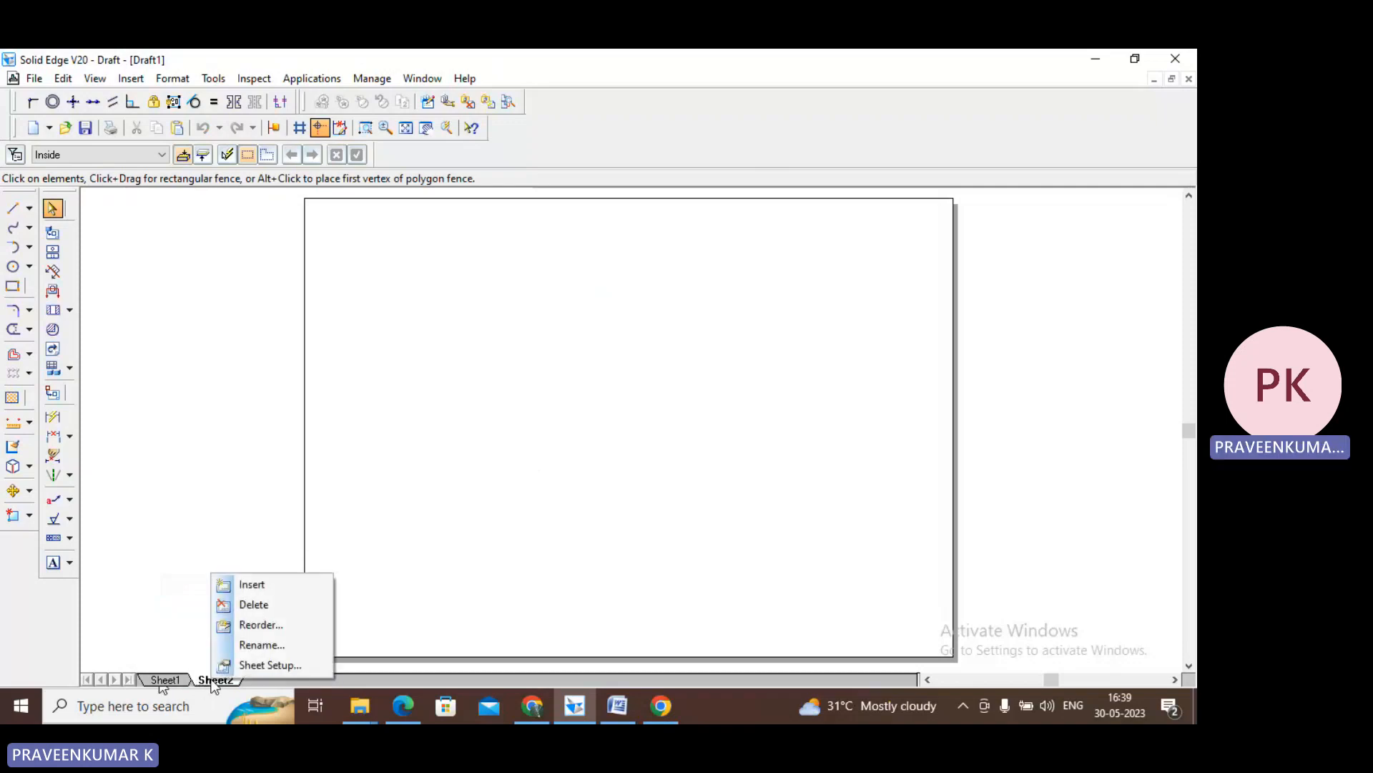
{"action": "left_click", "coordinate": [256, 665]}
{"action": "left_click", "coordinate": [569, 301]}
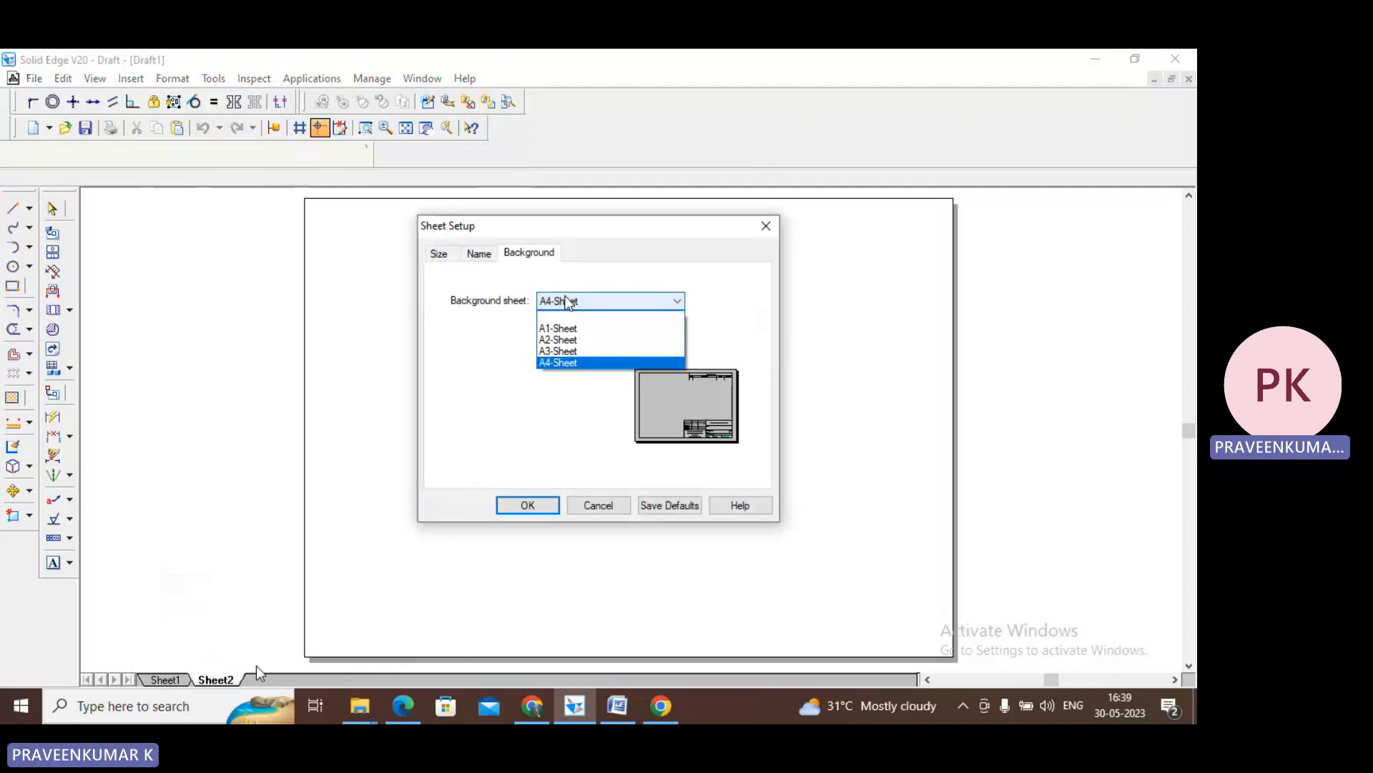
{"action": "left_click", "coordinate": [561, 362]}
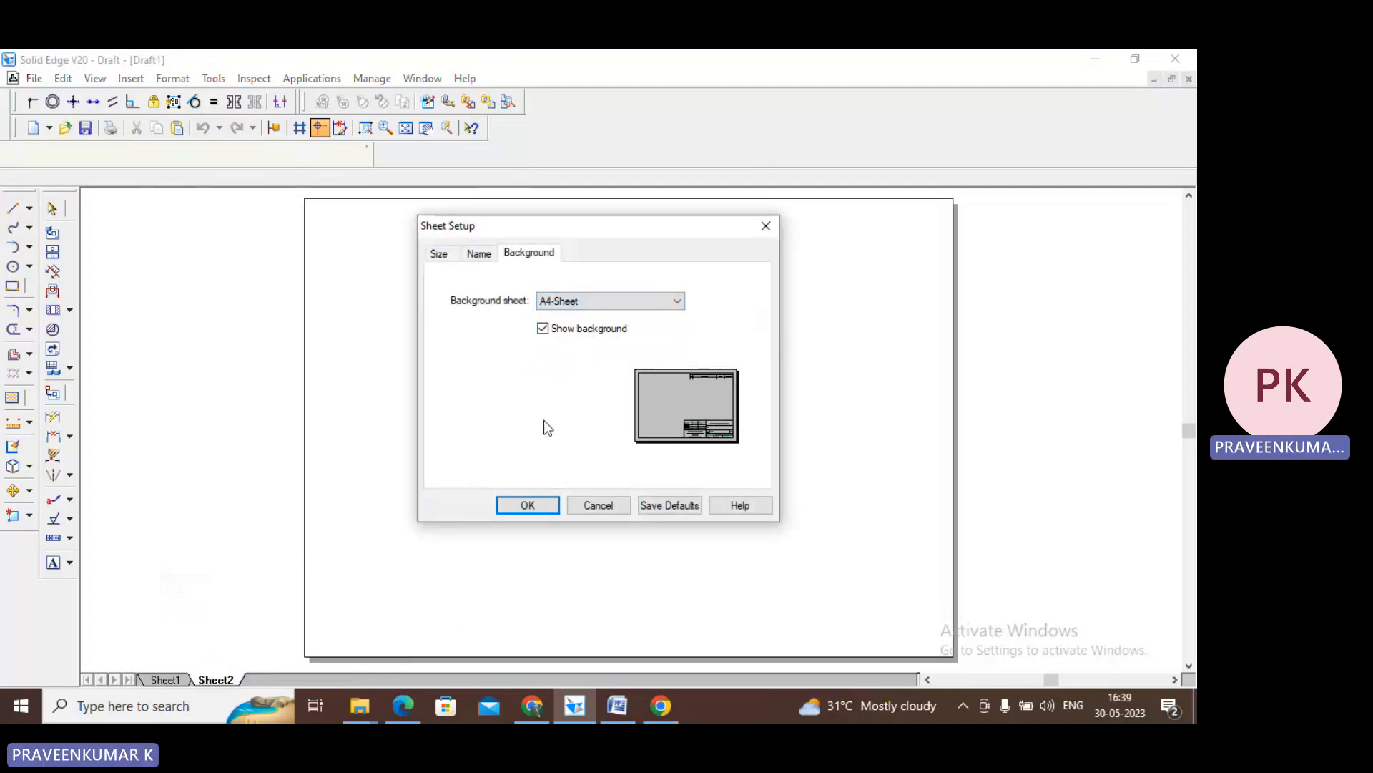
{"action": "left_click", "coordinate": [543, 328]}
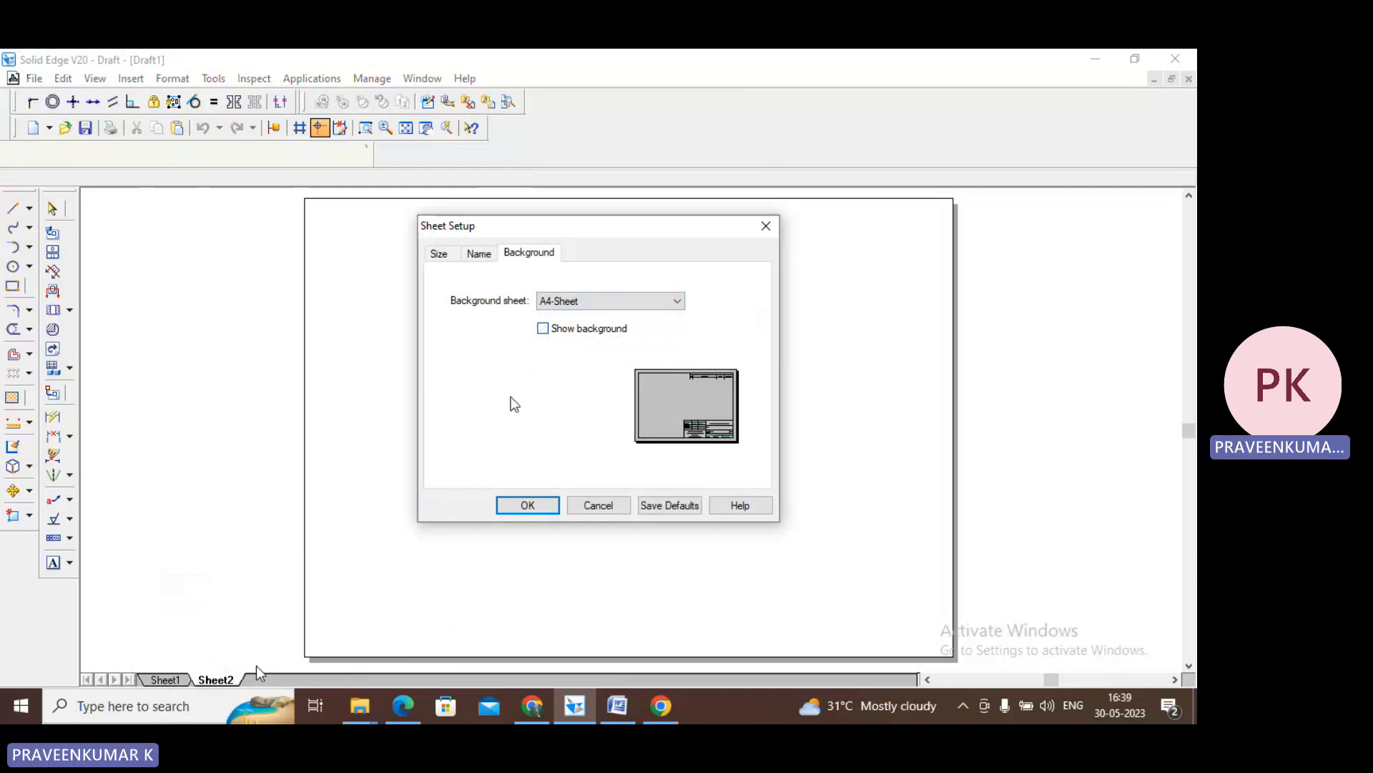
{"action": "left_click", "coordinate": [680, 505]}
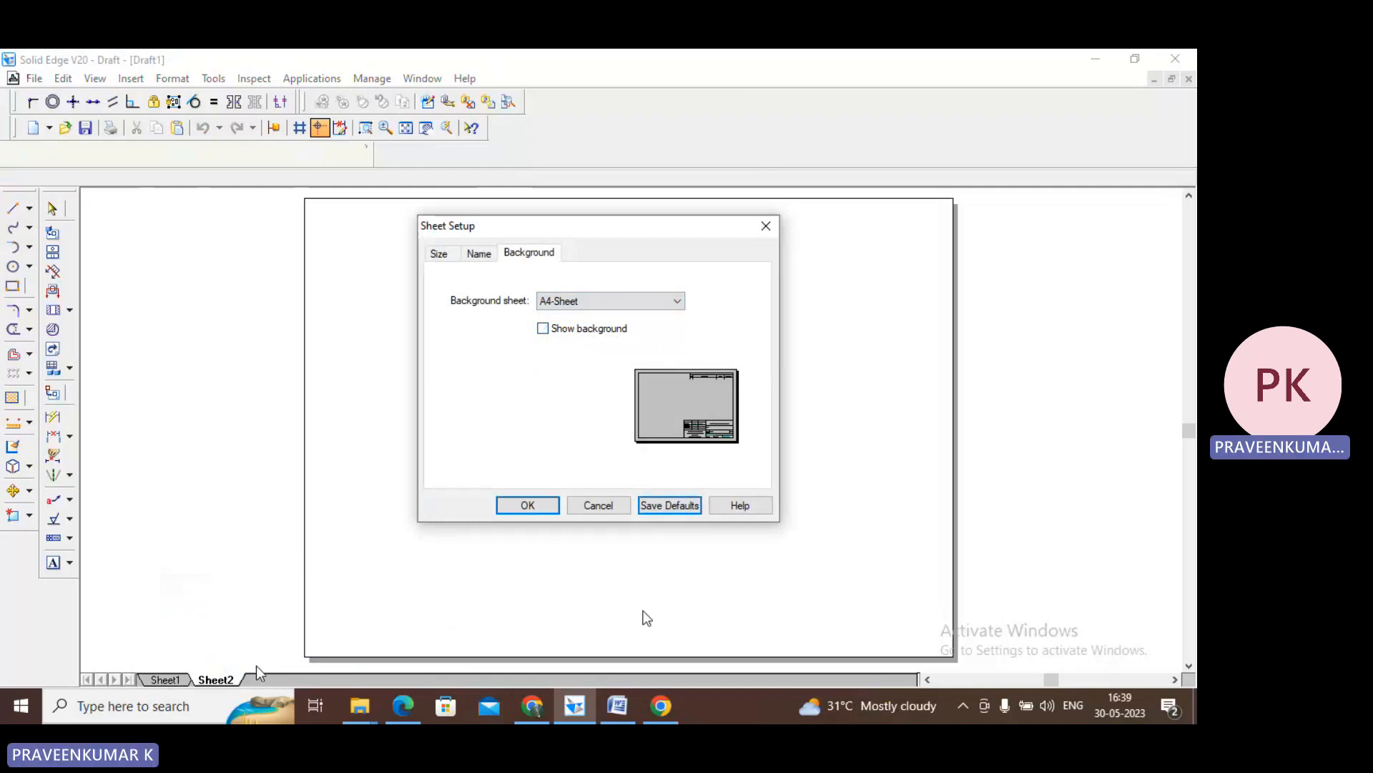
{"action": "left_click", "coordinate": [540, 505]}
{"action": "left_click", "coordinate": [406, 129]}
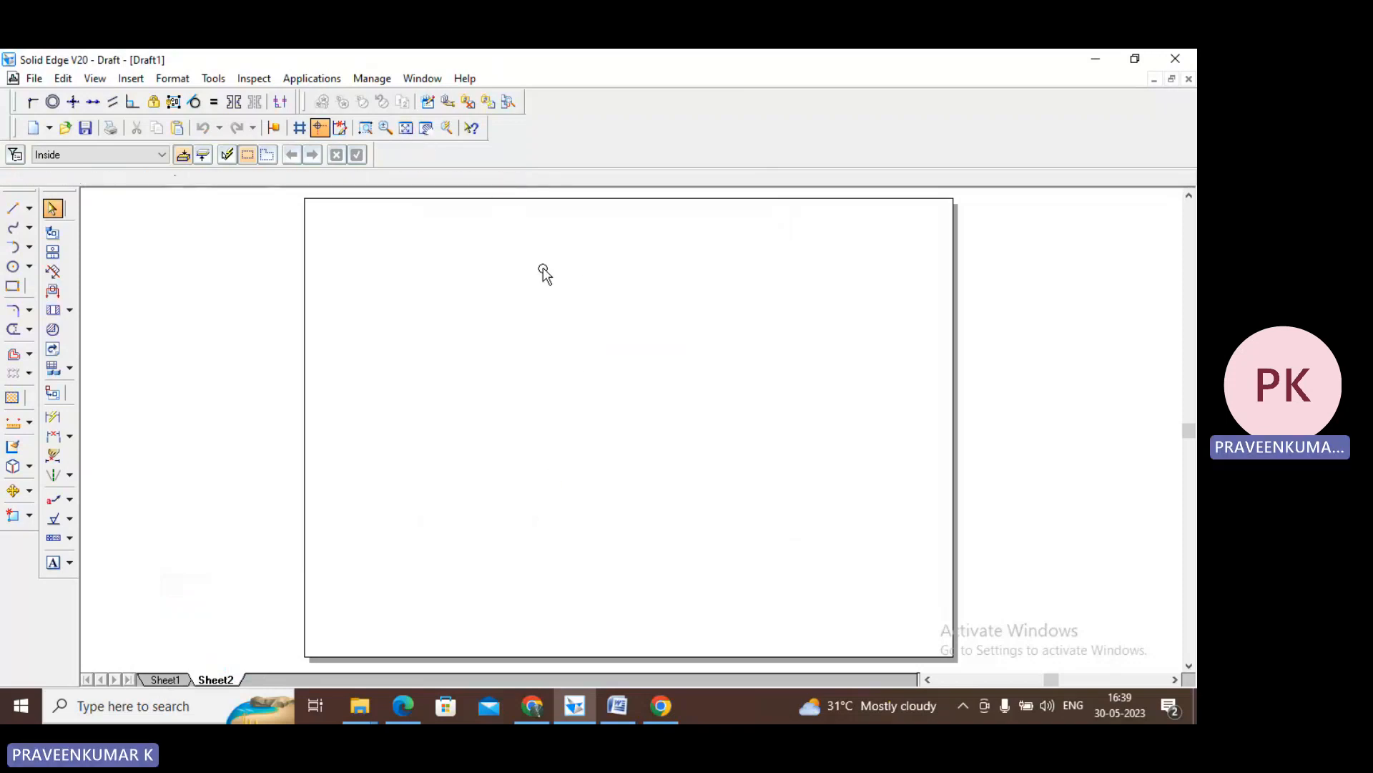
- On Sheet1, draw a horizontal reference line about 285 mm long across the sheet below the question, using a 0.13 mm line width
{"action": "left_click", "coordinate": [167, 681]}
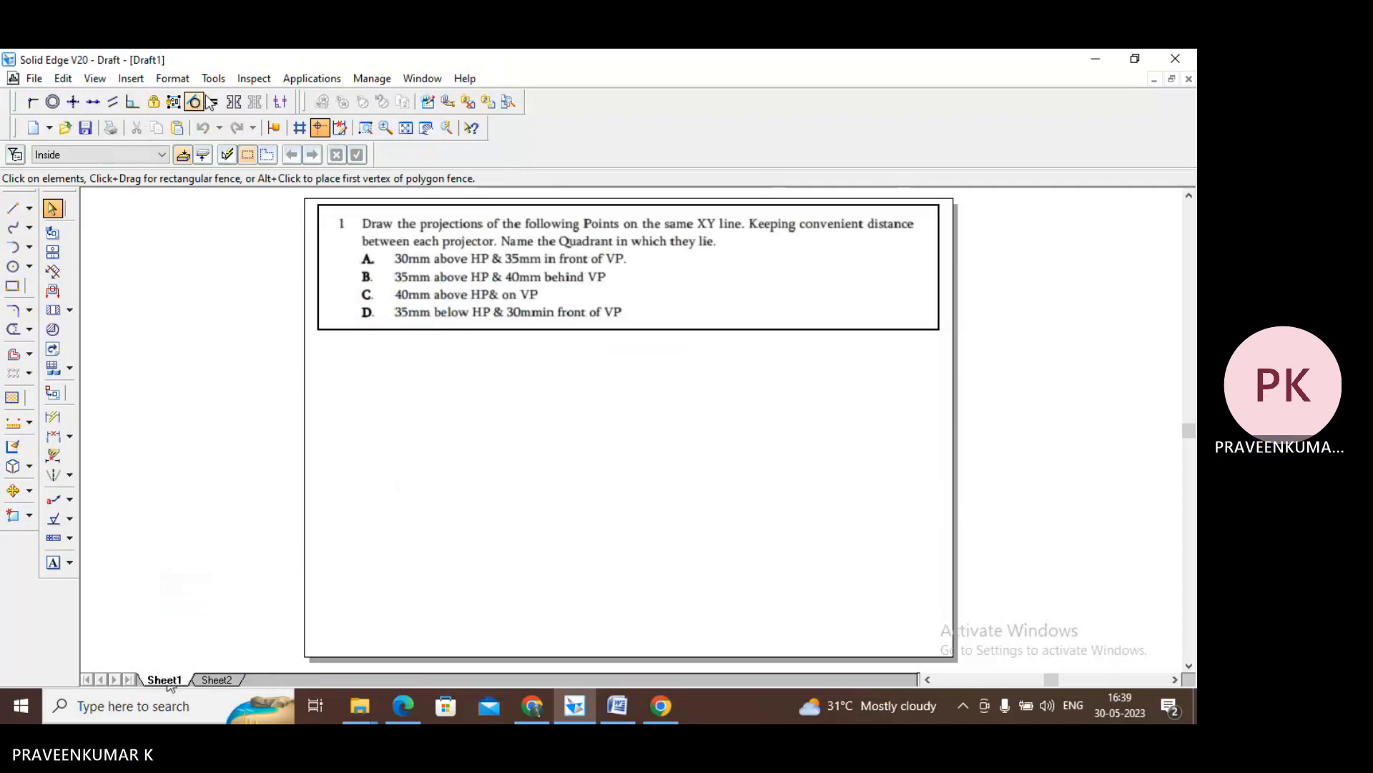
{"action": "left_click", "coordinate": [12, 209]}
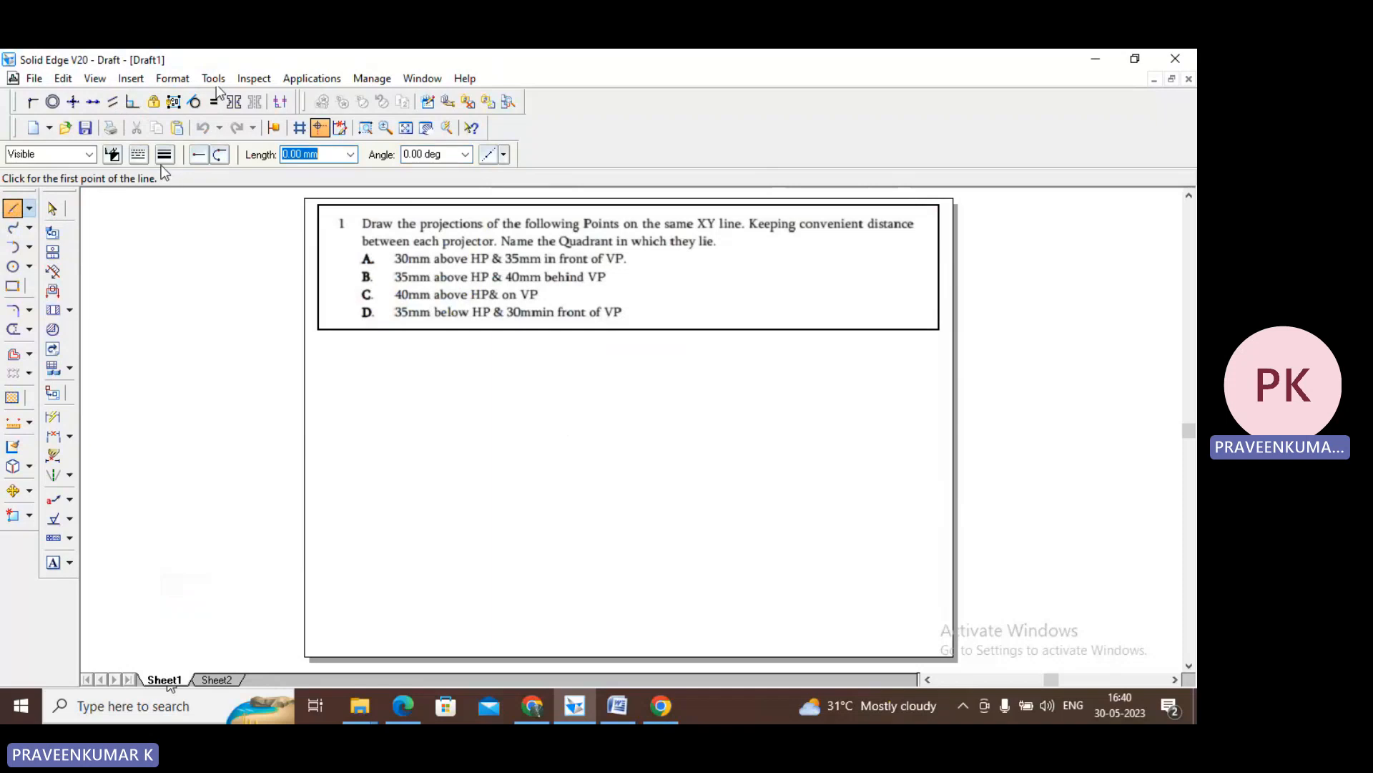
{"action": "left_click", "coordinate": [164, 155]}
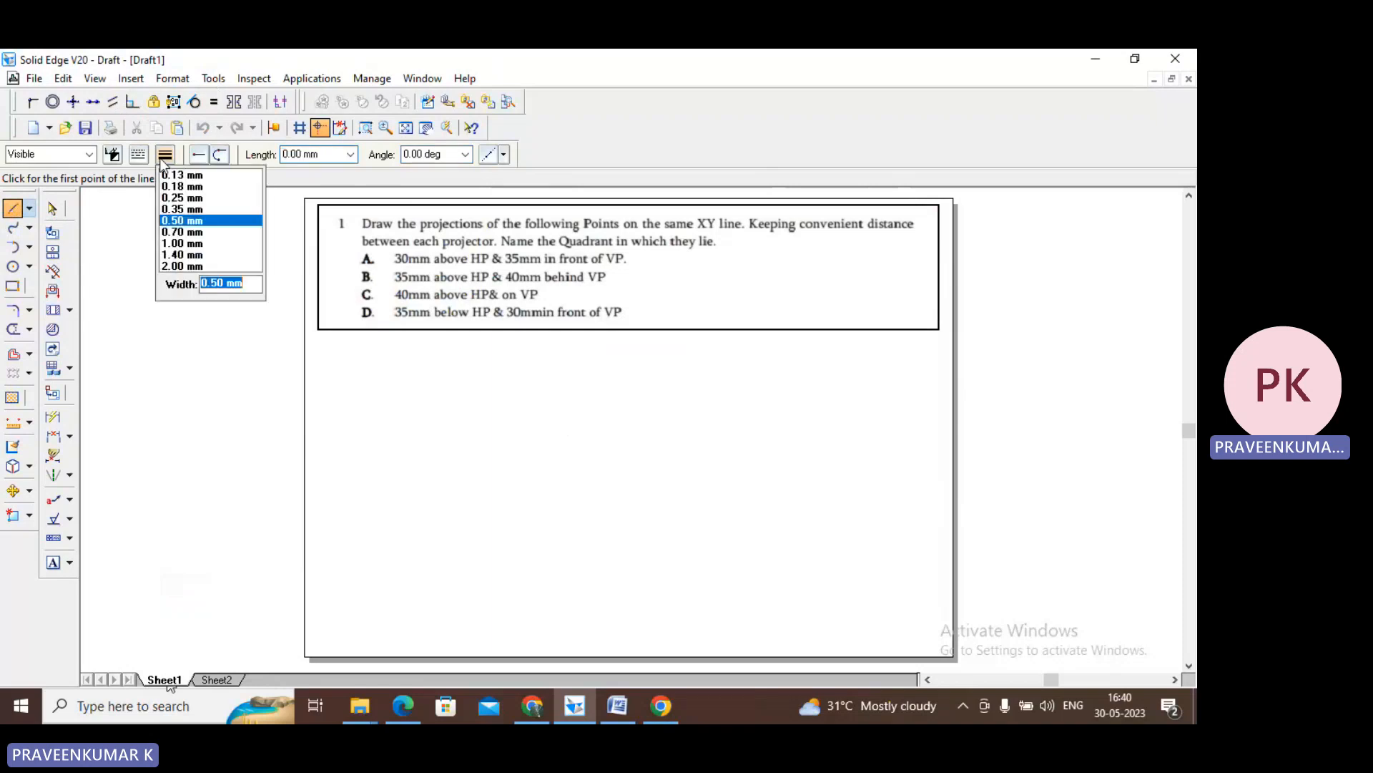
{"action": "left_click", "coordinate": [201, 177]}
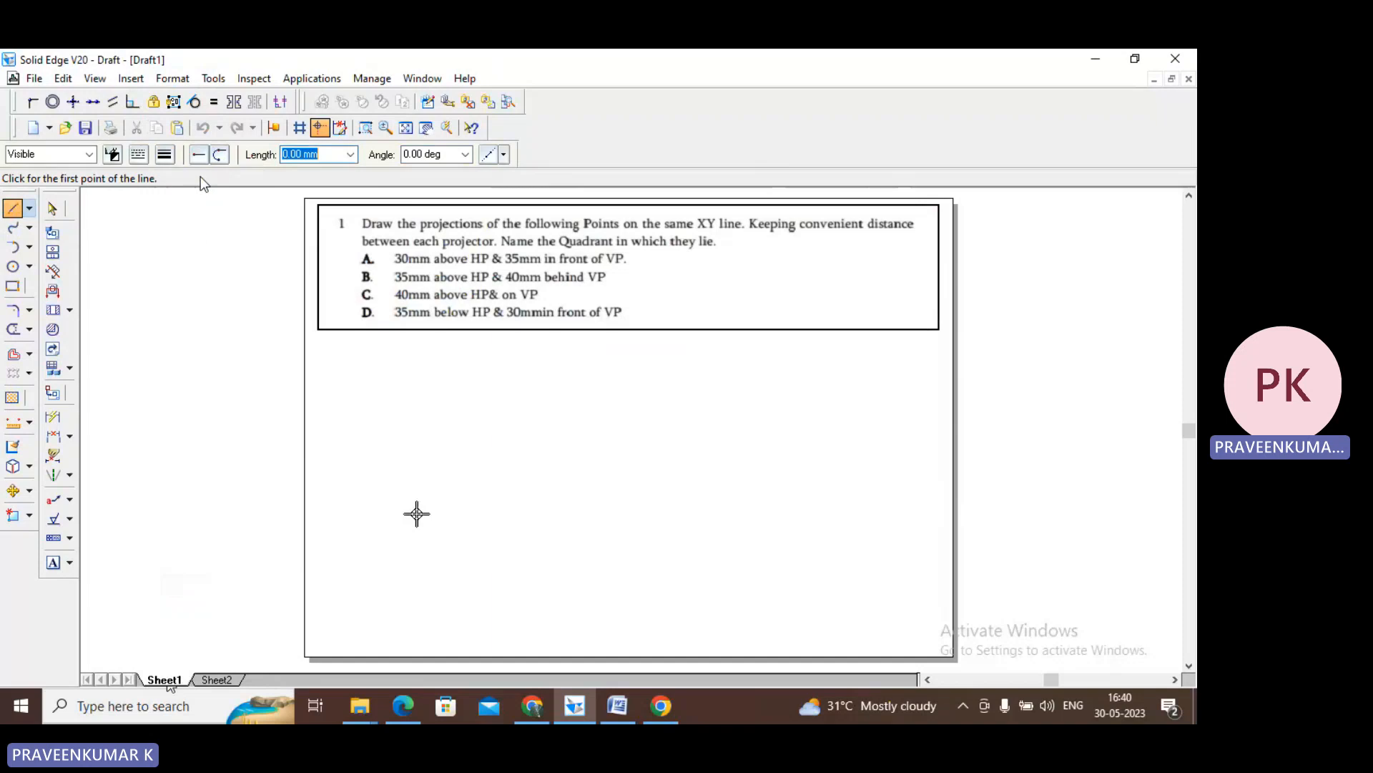
{"action": "left_click", "coordinate": [317, 505]}
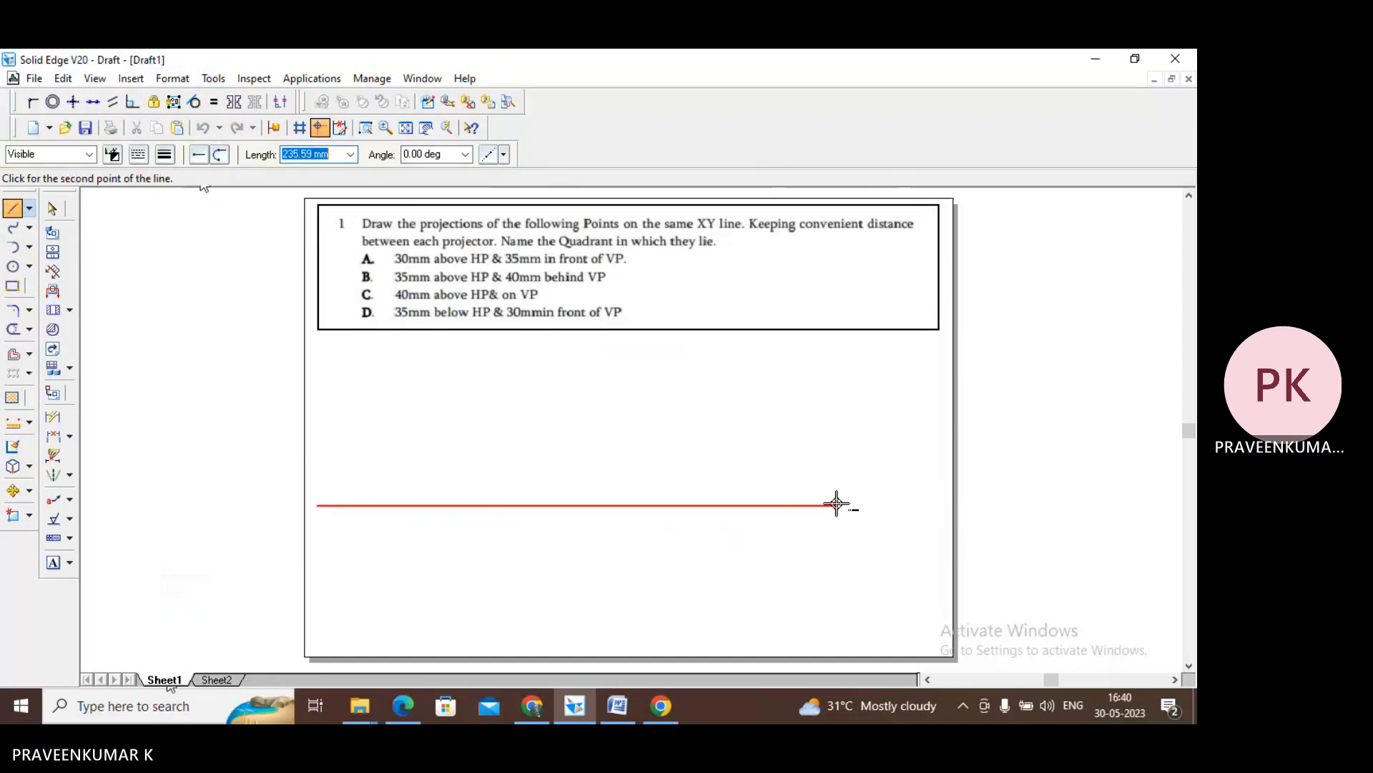
{"action": "left_click", "coordinate": [939, 505]}
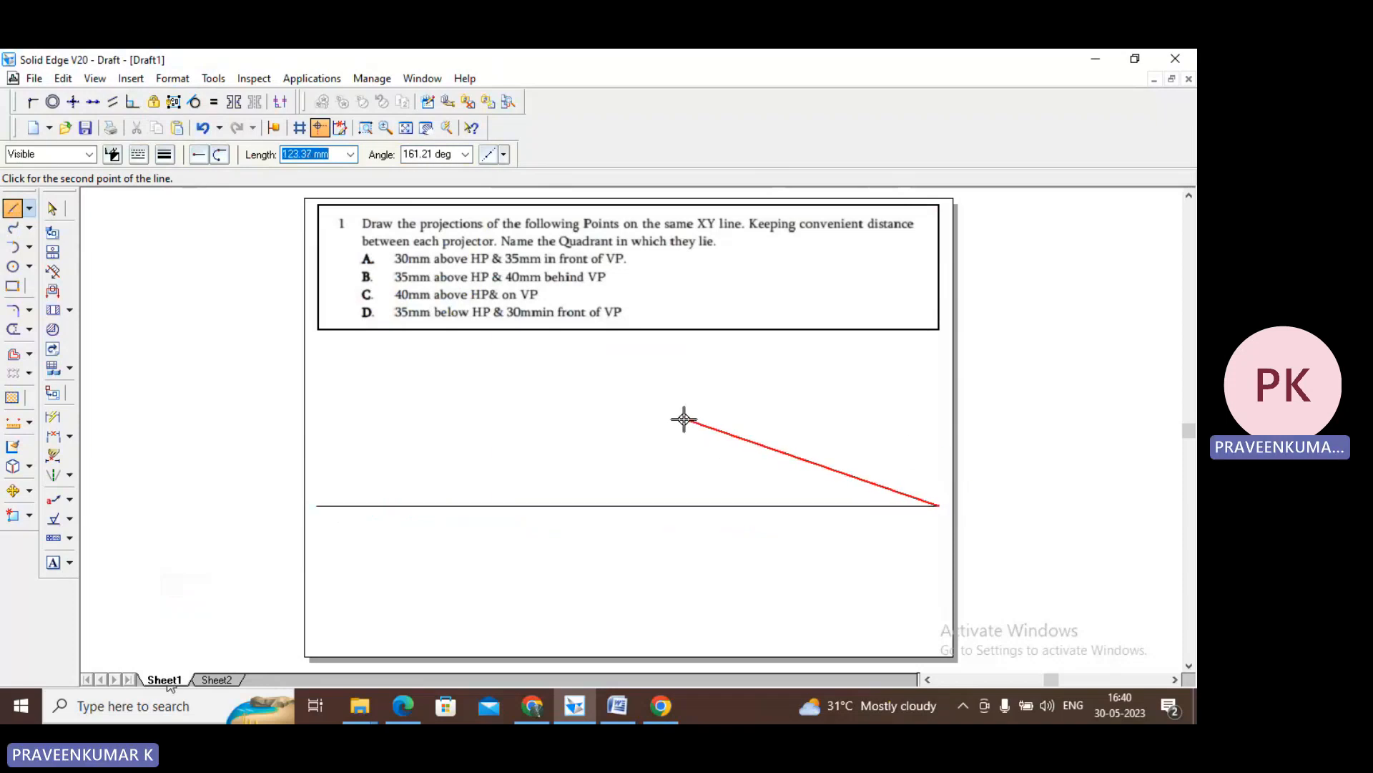
{"action": "left_click", "coordinate": [52, 208]}
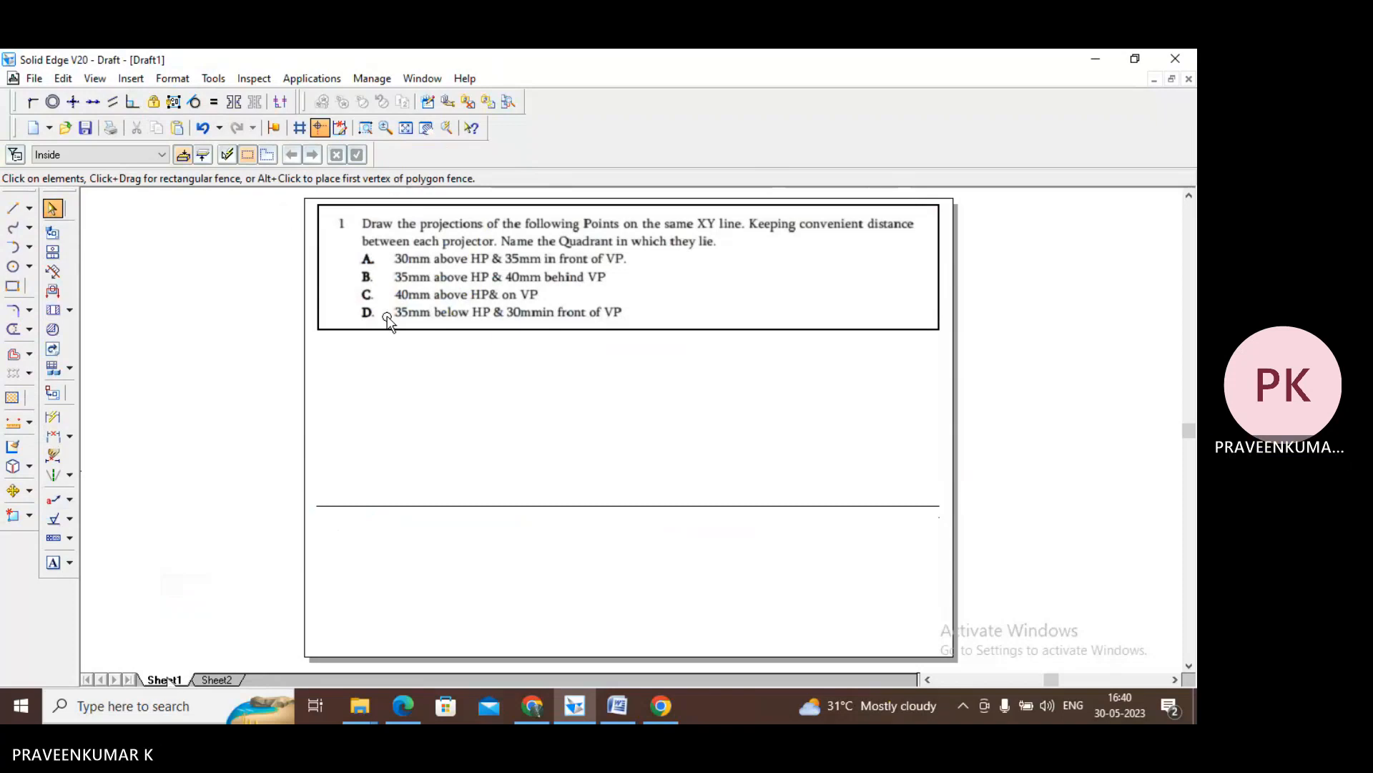
- Add the text labels X and Y in Times New Roman below the two ends of the reference line
{"action": "left_click", "coordinate": [53, 563]}
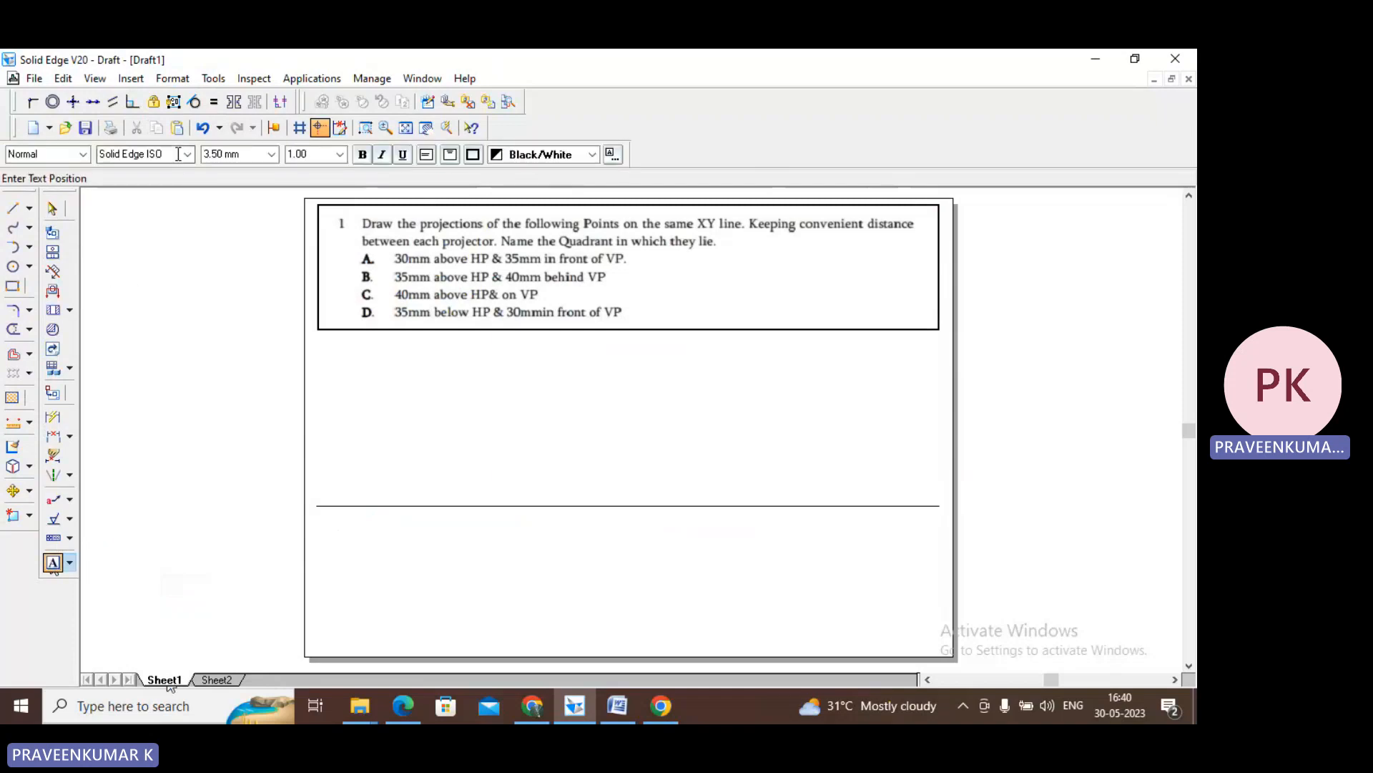
{"action": "left_click", "coordinate": [187, 155]}
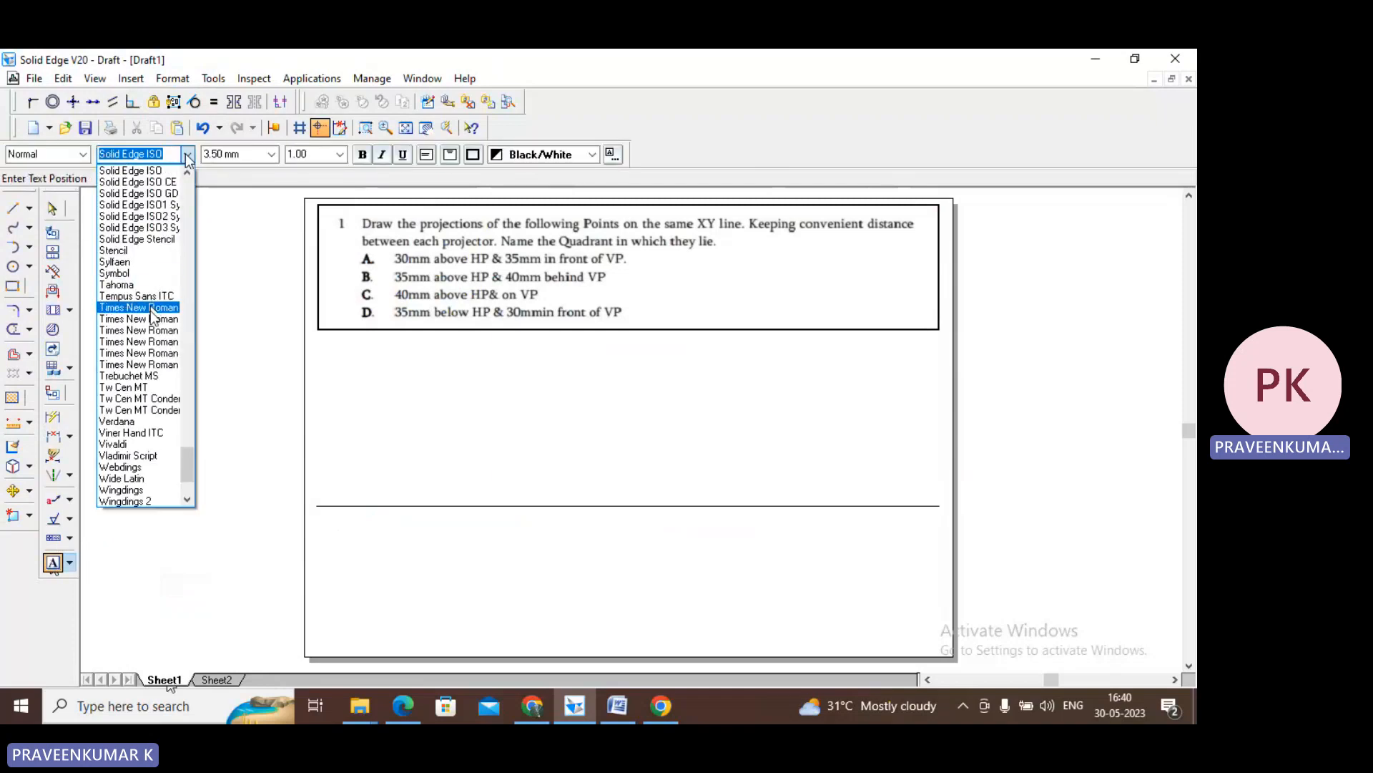
{"action": "left_click", "coordinate": [151, 319]}
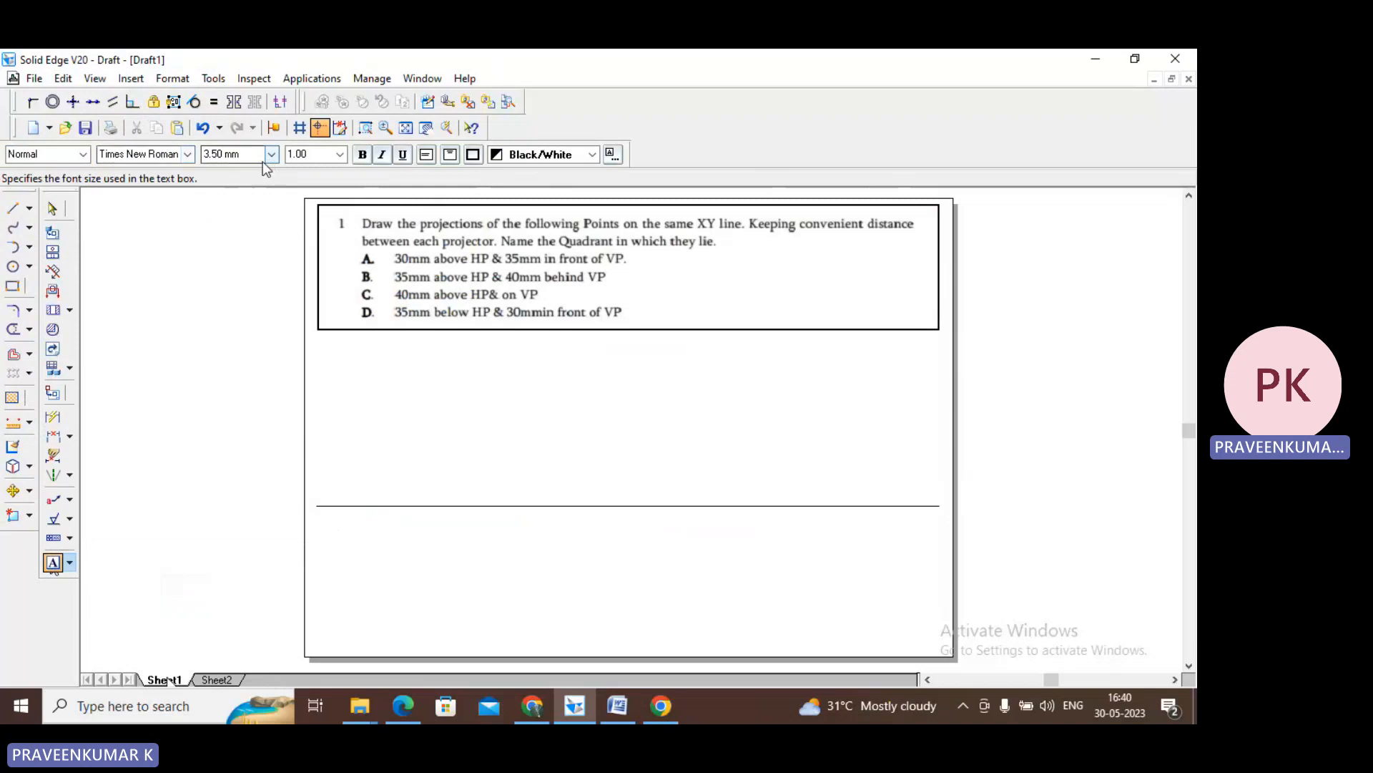
{"action": "left_click", "coordinate": [271, 157]}
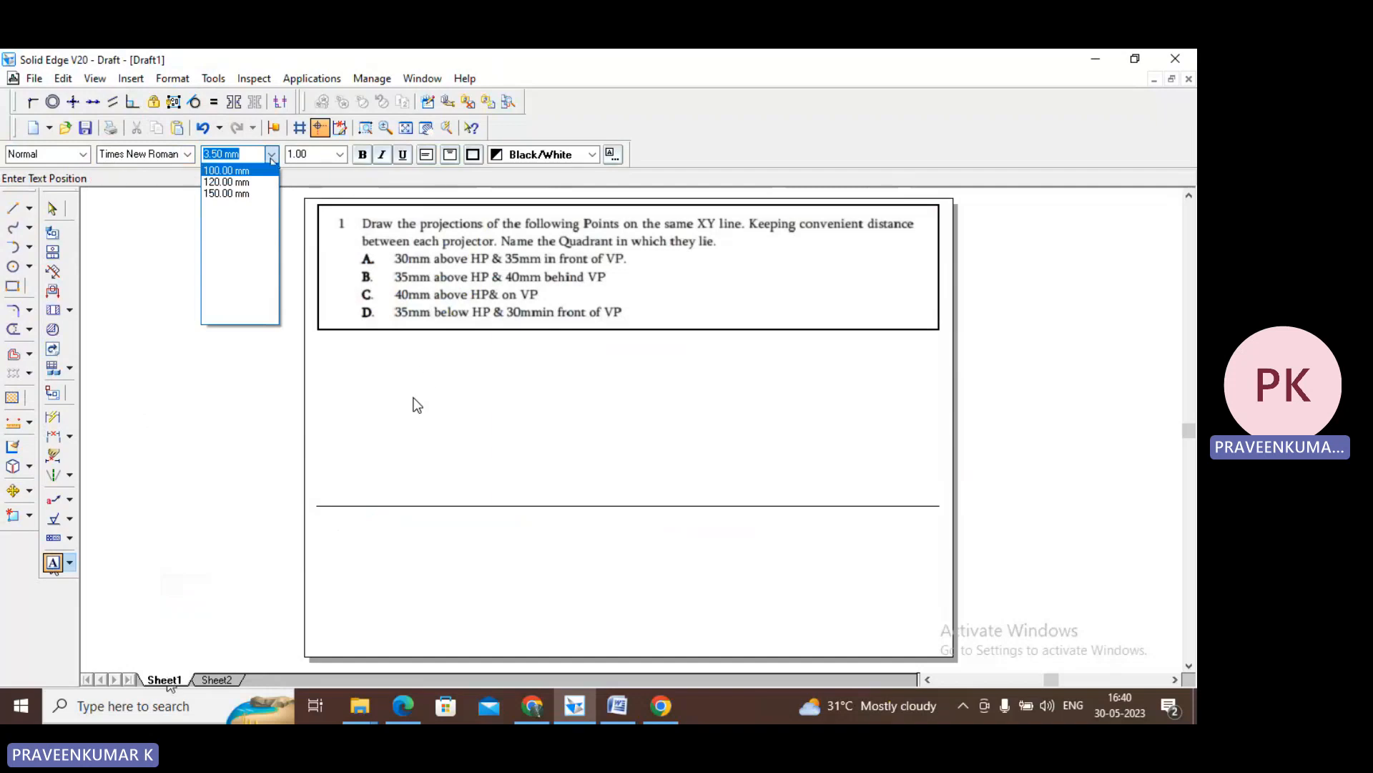
{"action": "left_click", "coordinate": [332, 532]}
{"action": "left_click", "coordinate": [331, 531]}
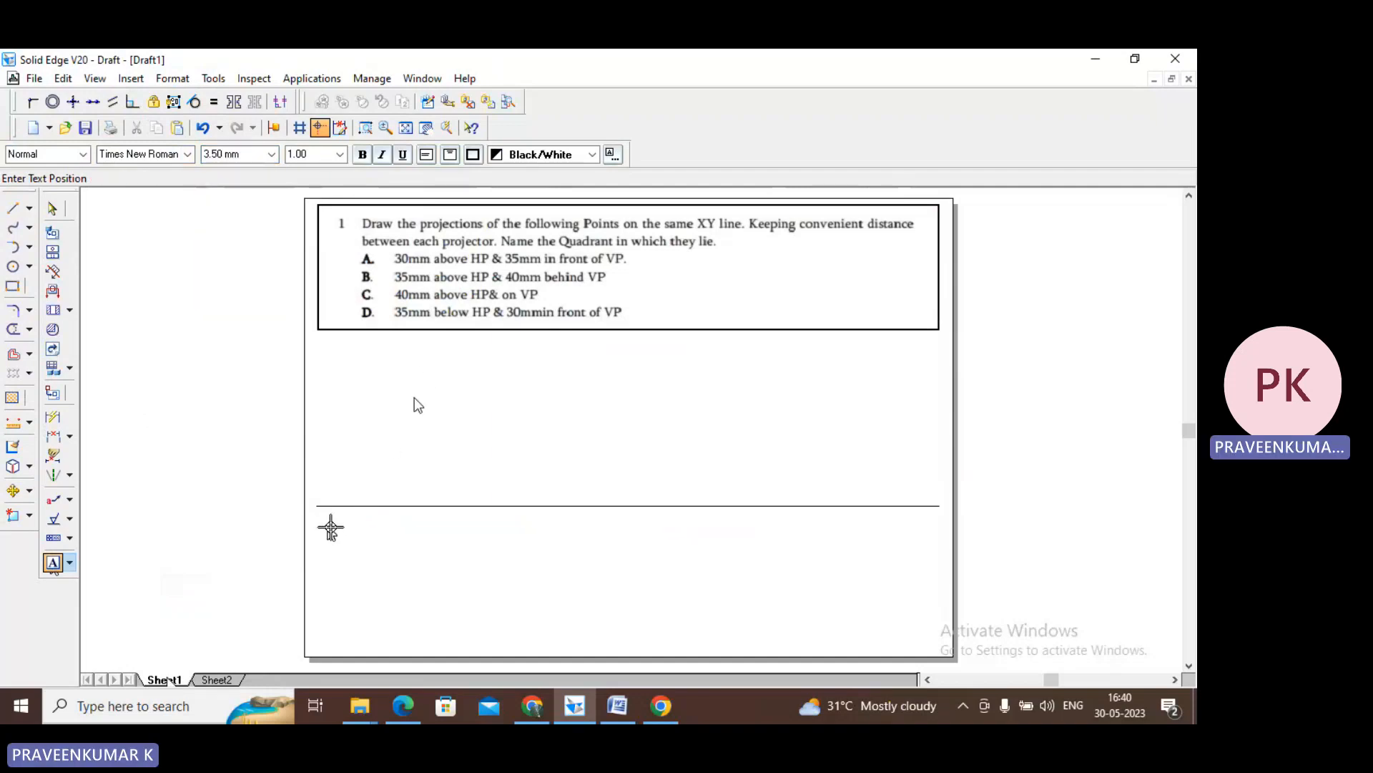
{"action": "type", "text": "X"}
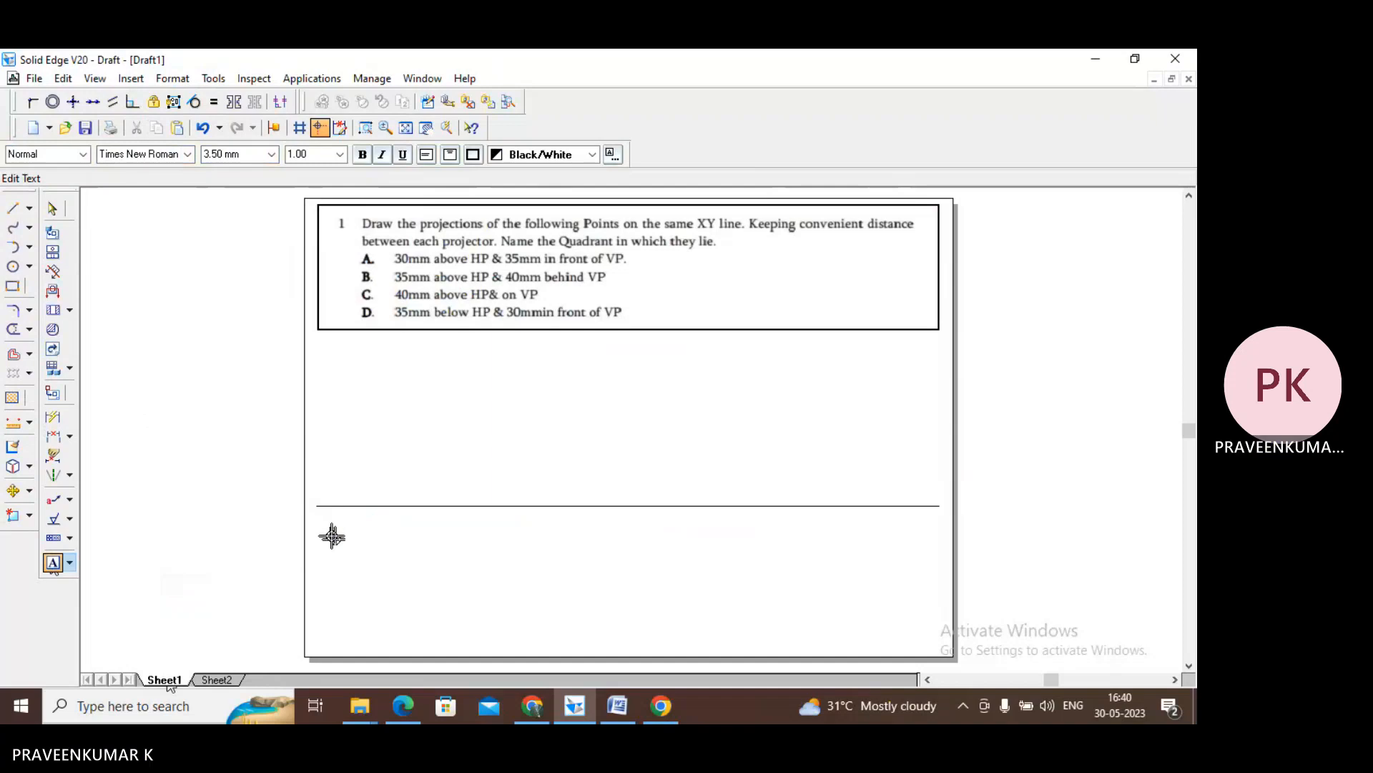
{"action": "left_click", "coordinate": [935, 533]}
{"action": "type", "text": "Y"}
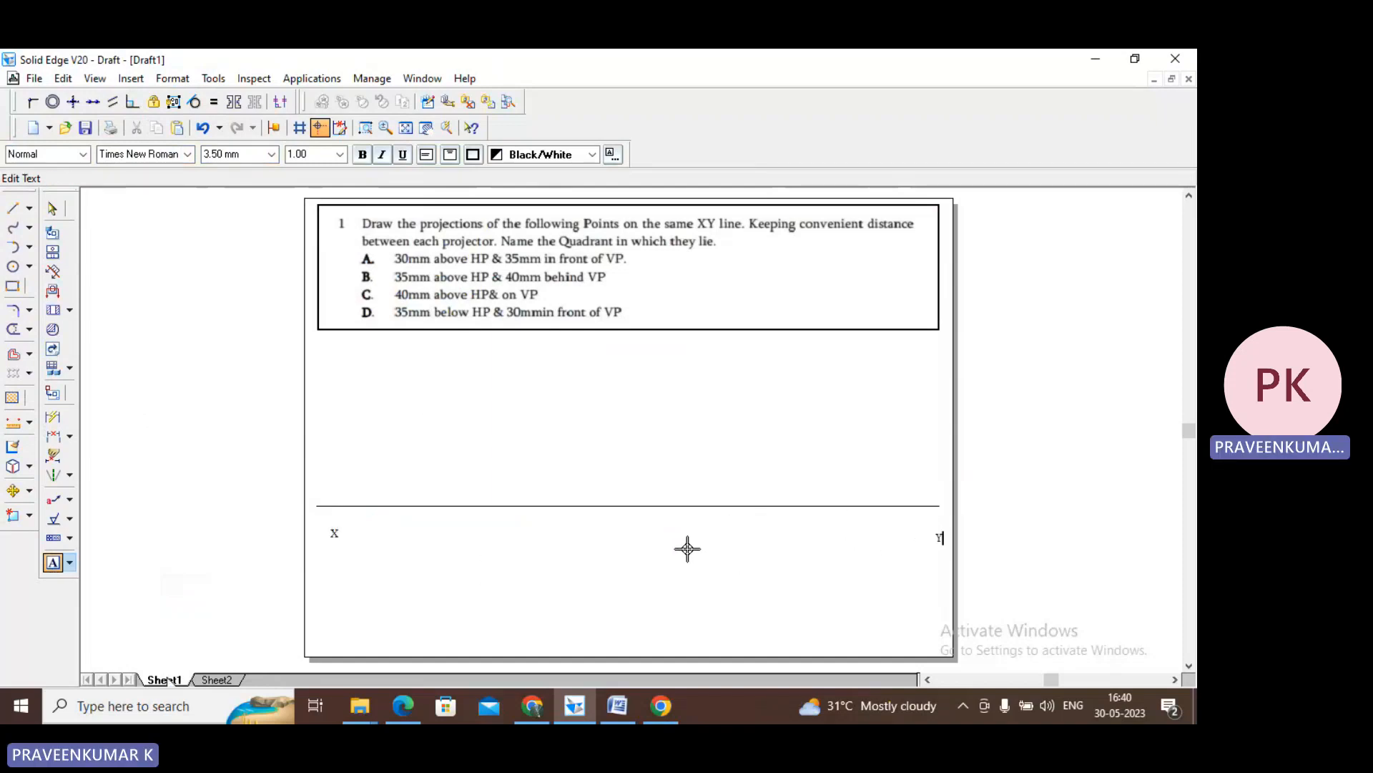
- Move the X and Y labels up so that each sits level with its end of the reference line
{"action": "left_click", "coordinate": [53, 209]}
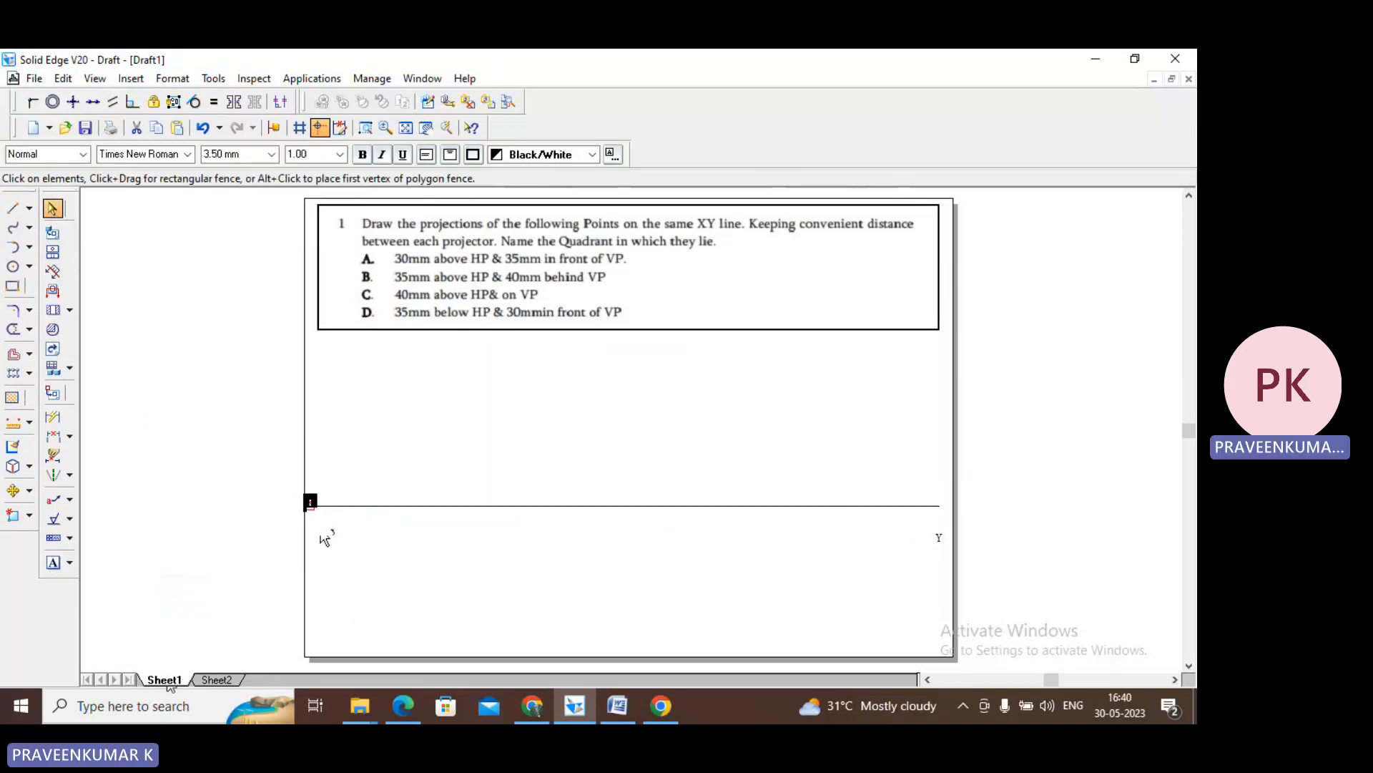
{"action": "left_click_drag", "start_coordinate": [333, 532], "coordinate": [310, 502]}
{"action": "left_click_drag", "start_coordinate": [942, 538], "coordinate": [950, 514]}
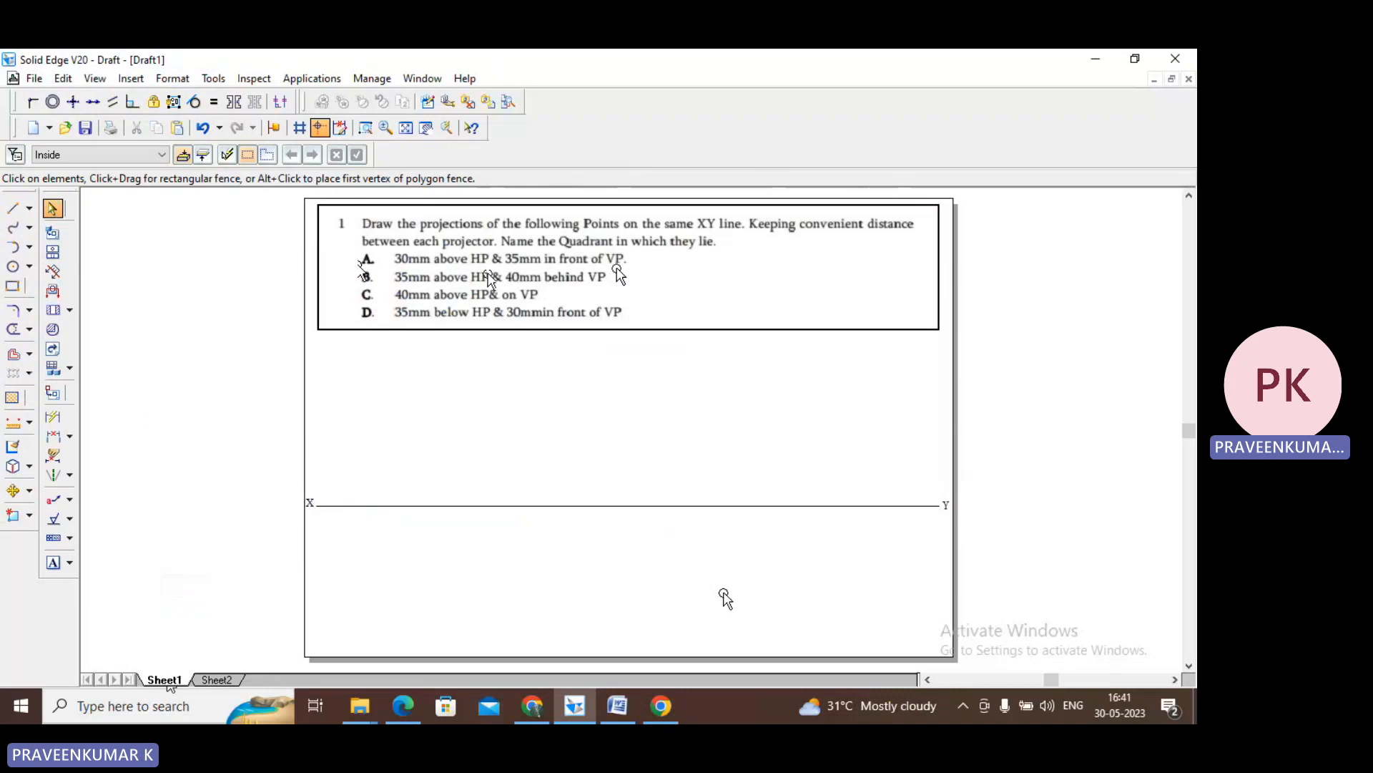
- Place a point with a 2.00 mm line width about 34 mm above the XY line, near its X end
{"action": "left_click", "coordinate": [30, 209]}
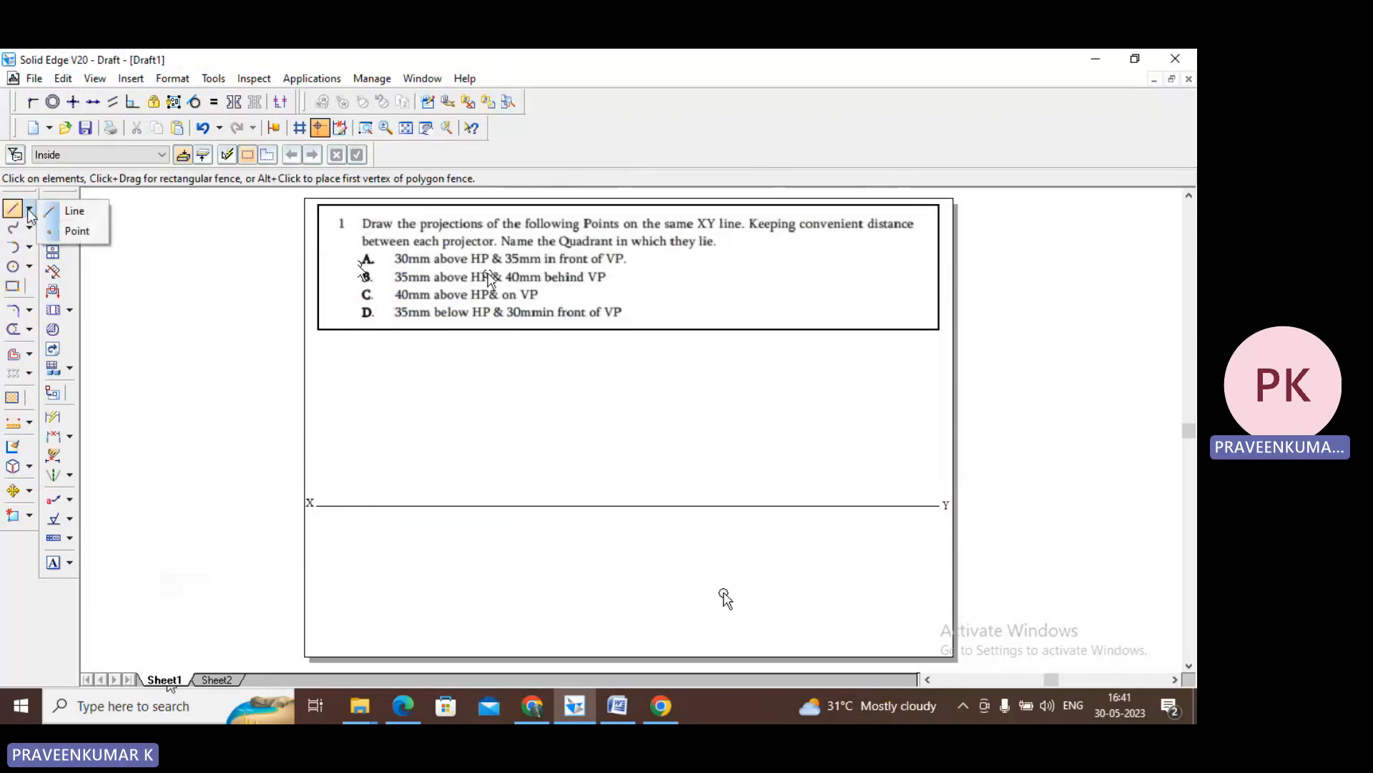
{"action": "left_click", "coordinate": [73, 235]}
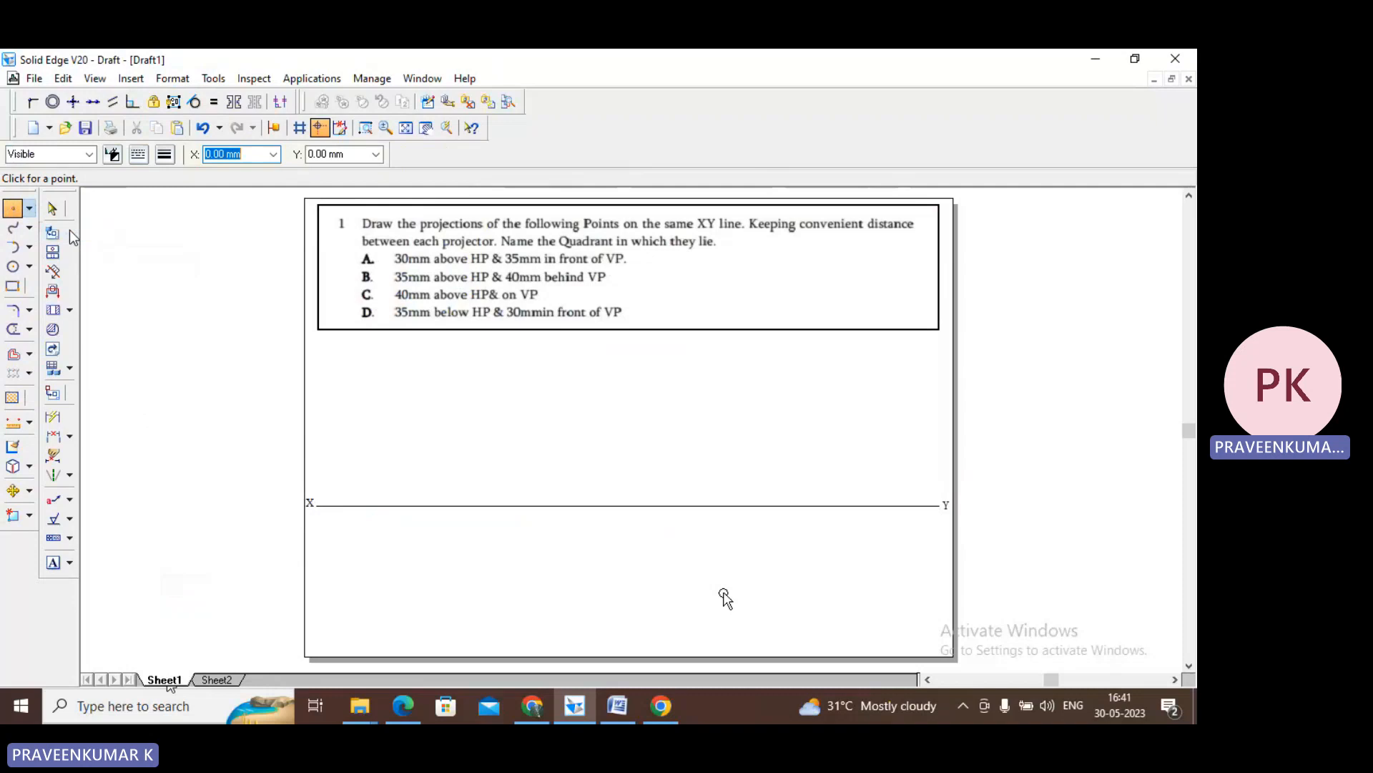
{"action": "left_click", "coordinate": [165, 155]}
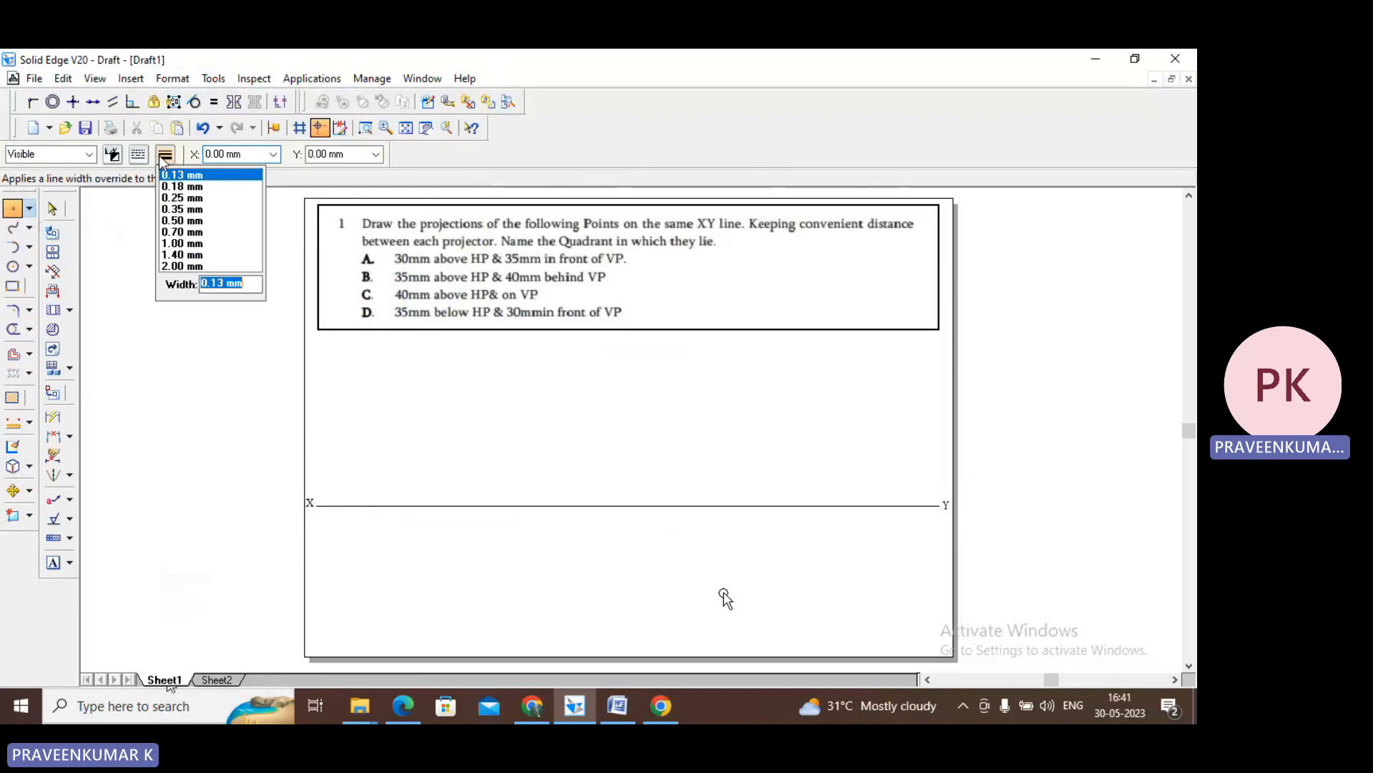
{"action": "left_click", "coordinate": [182, 266]}
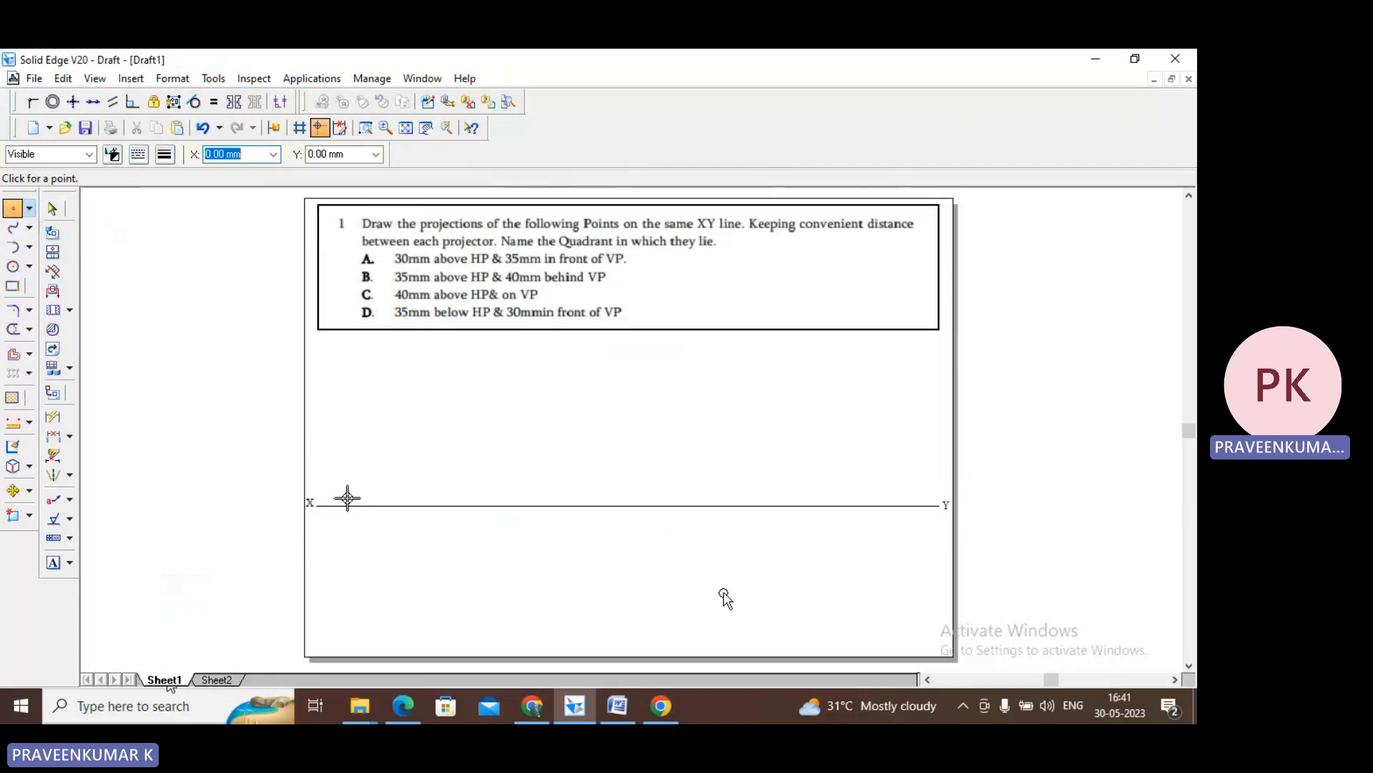
{"action": "left_click", "coordinate": [361, 430]}
{"action": "left_click", "coordinate": [52, 208]}
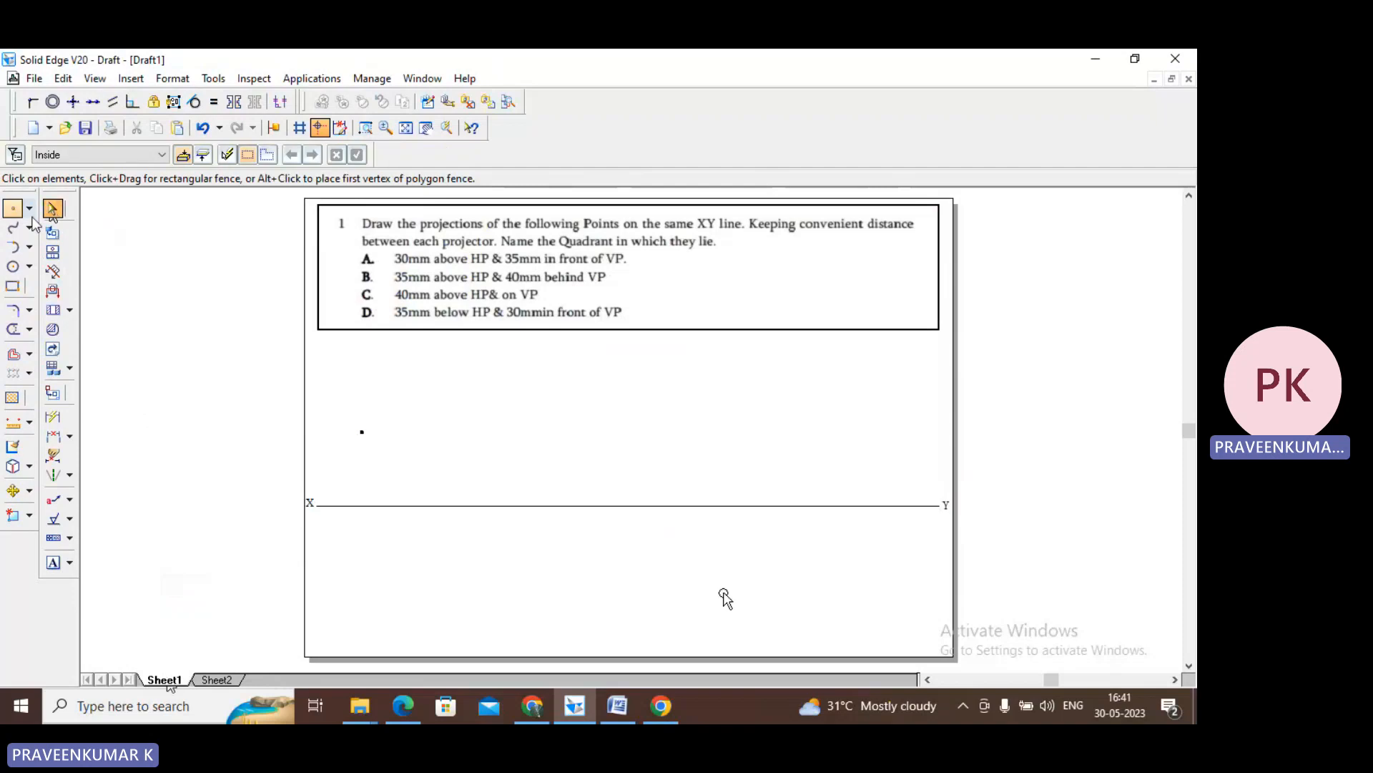
- Dimension the vertical distance from the XY line to the point and set it to 30 mm
{"action": "left_click", "coordinate": [53, 417]}
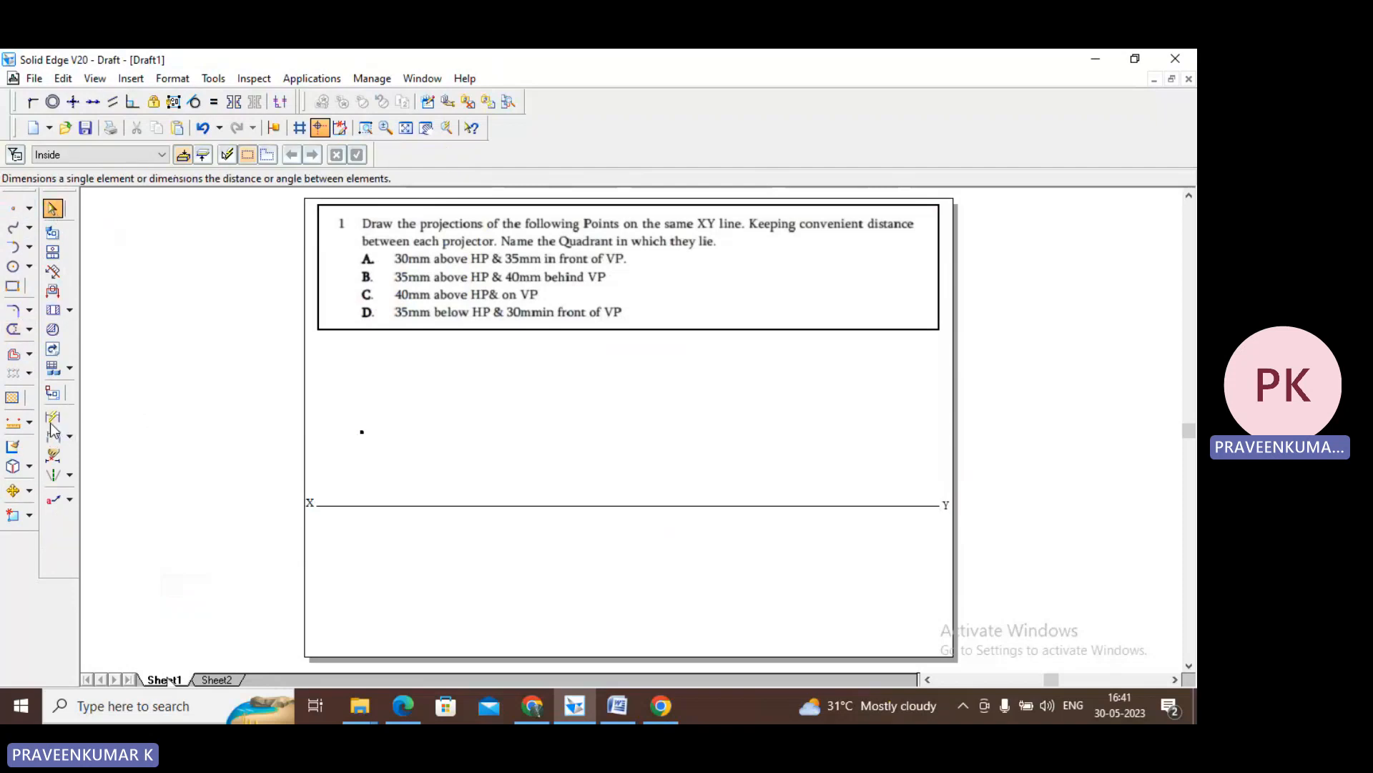
{"action": "left_click", "coordinate": [373, 506]}
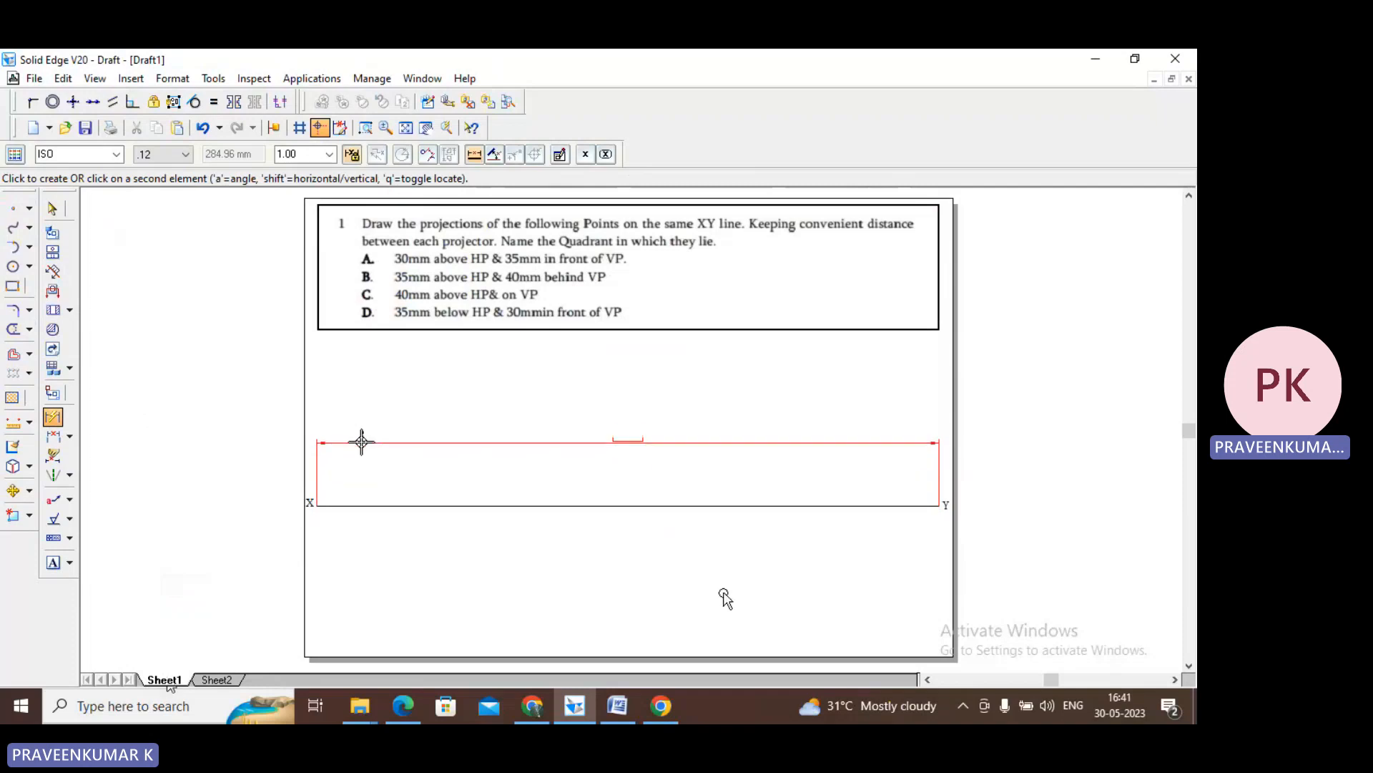
{"action": "left_click", "coordinate": [361, 432]}
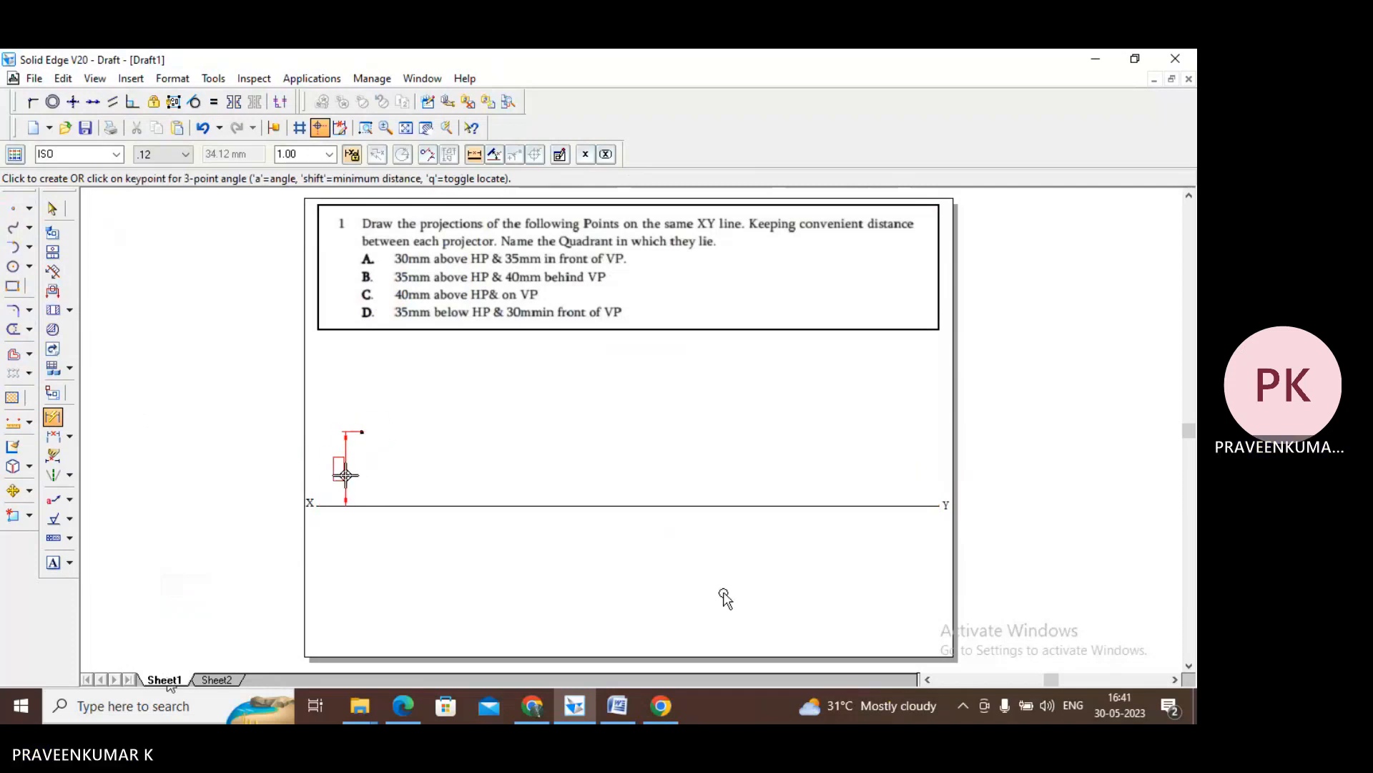
{"action": "left_click", "coordinate": [338, 471]}
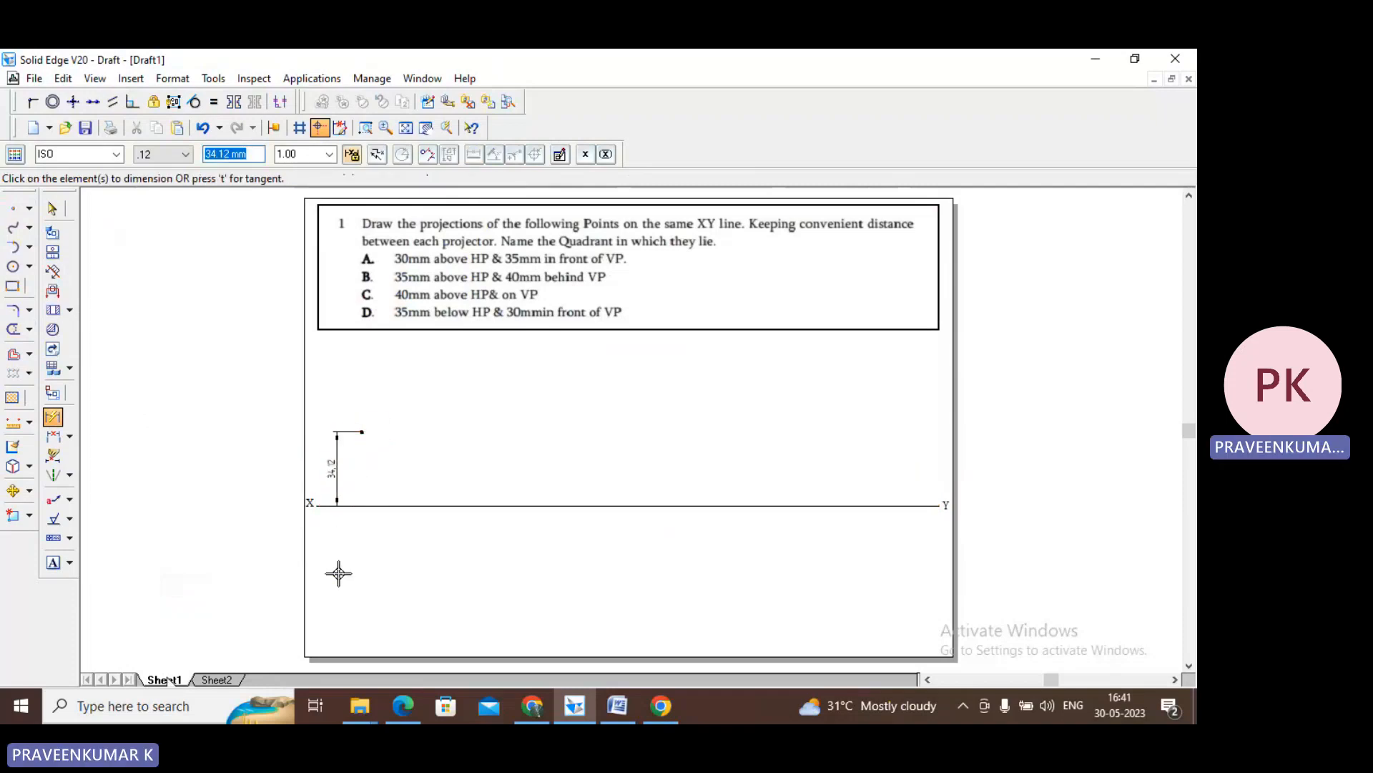
{"action": "type", "text": "30"}
{"action": "key", "text": "Return"}
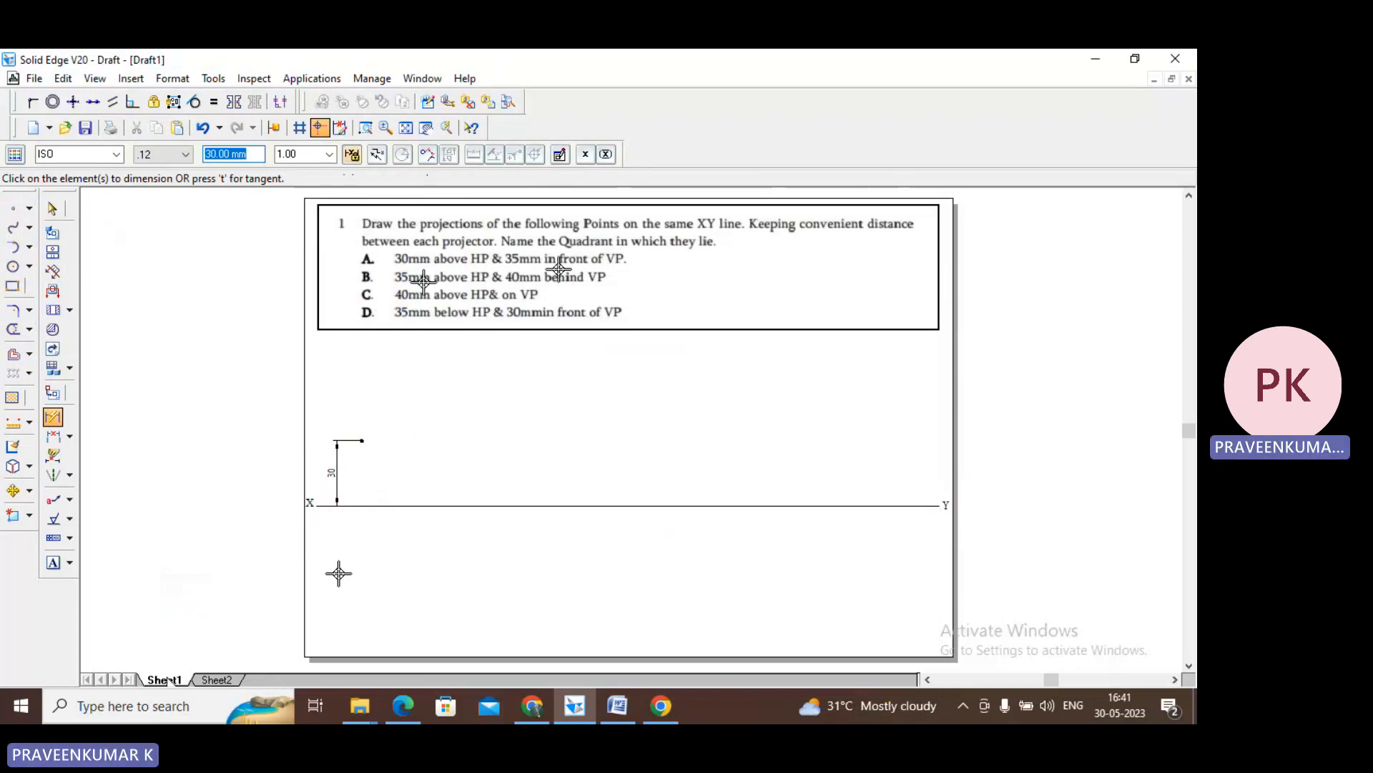
{"action": "left_click", "coordinate": [52, 209]}
- Draw a vertical projector line with a 0.13 mm line width from the point down to the XY line
{"action": "left_click", "coordinate": [29, 208]}
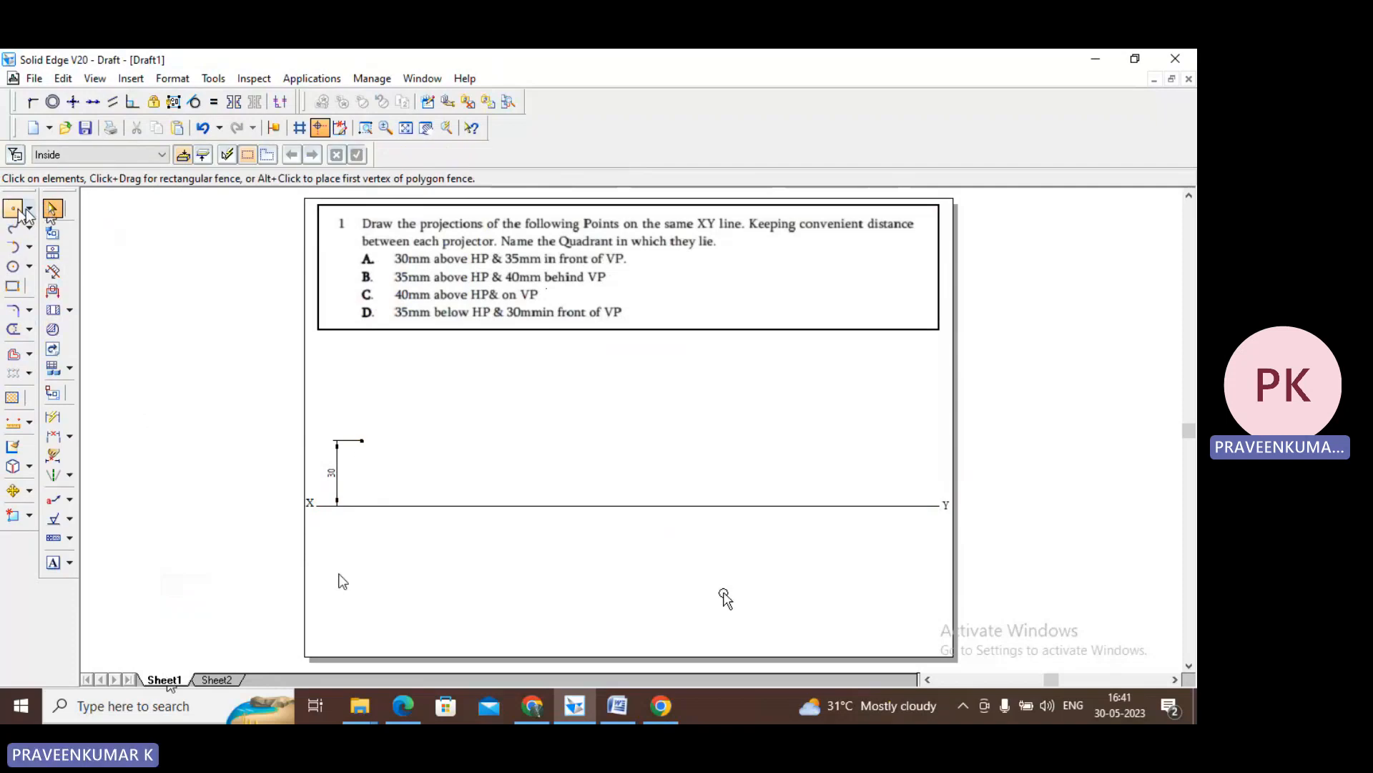
{"action": "left_click", "coordinate": [72, 211]}
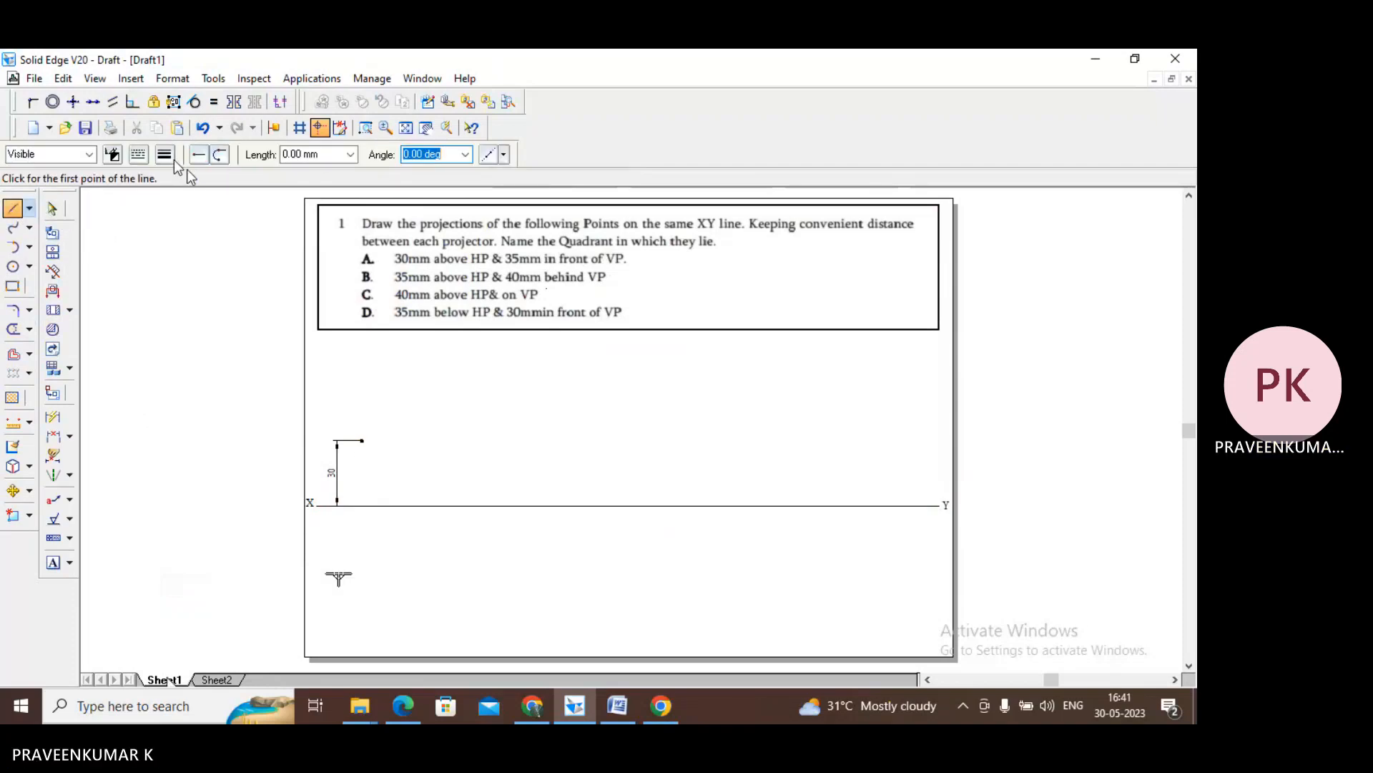
{"action": "left_click", "coordinate": [166, 155]}
{"action": "left_click", "coordinate": [176, 178]}
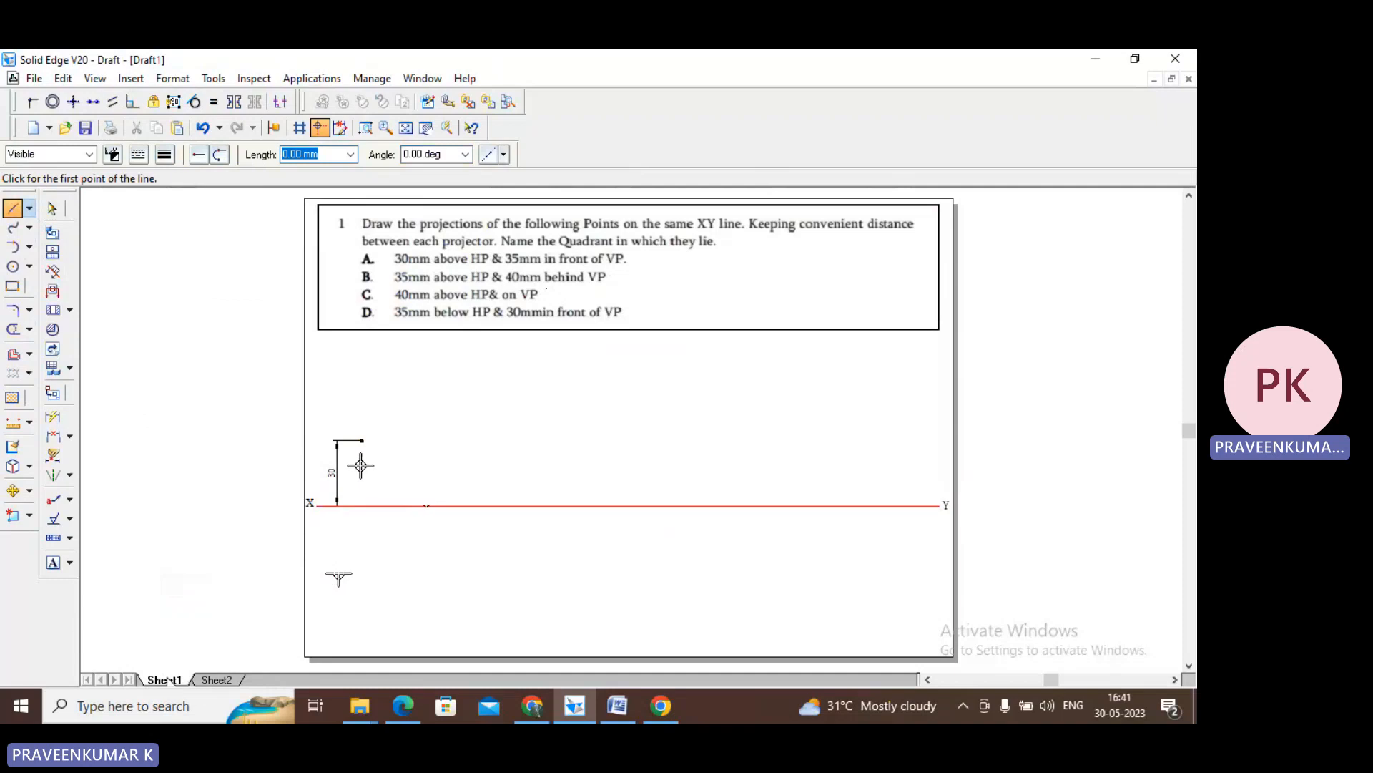
{"action": "left_click", "coordinate": [361, 442]}
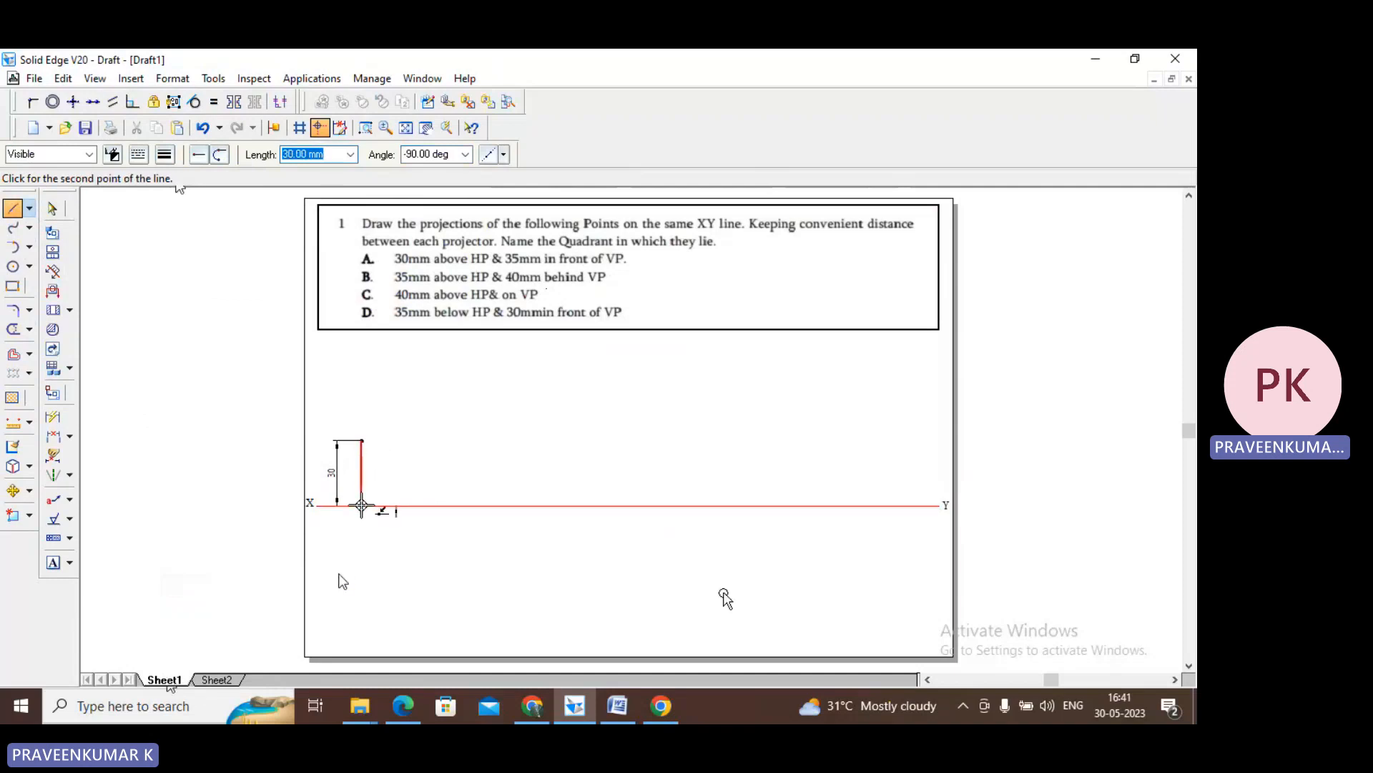
{"action": "left_click", "coordinate": [362, 505]}
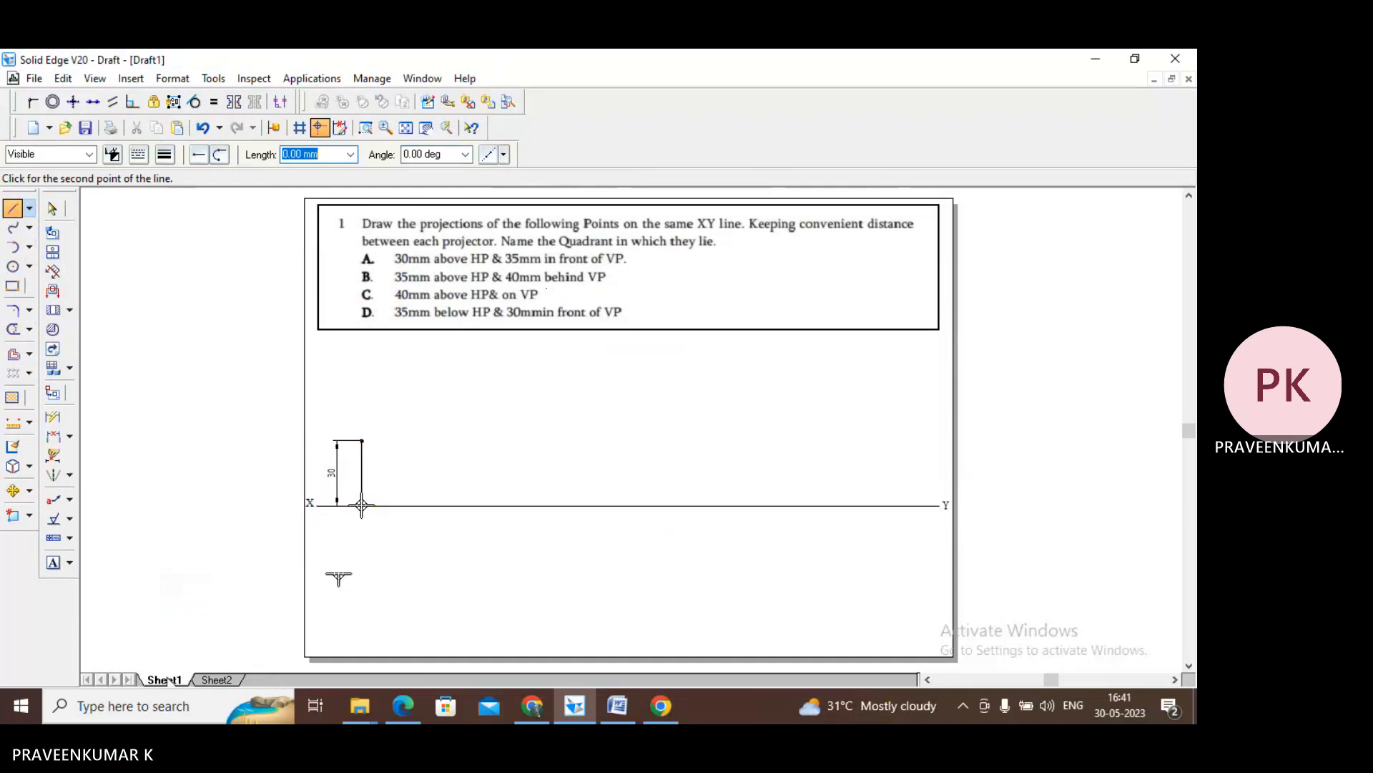
{"action": "right_click", "coordinate": [349, 543]}
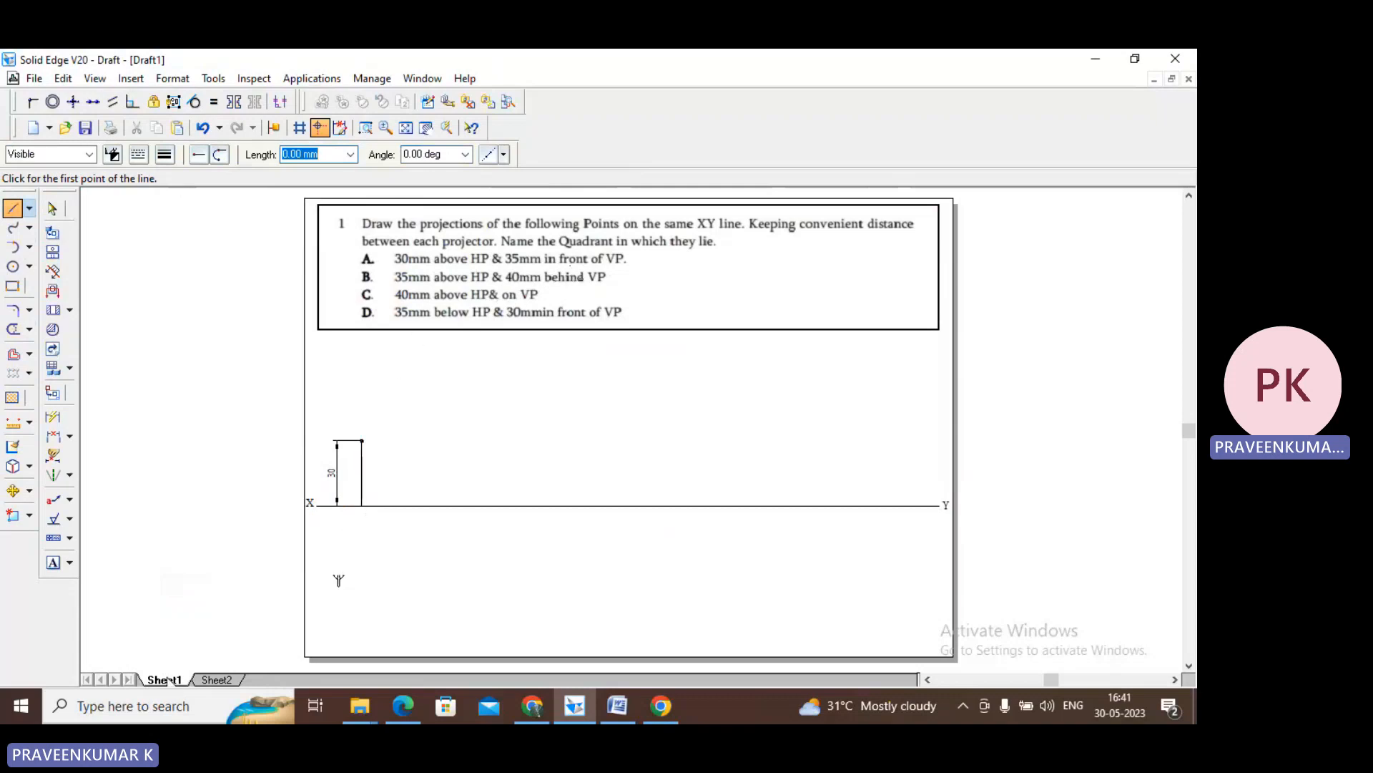
- Extend the projector below the XY line with a 35 mm line at -90 degrees from its foot
{"action": "left_click", "coordinate": [11, 209]}
{"action": "left_click", "coordinate": [361, 506]}
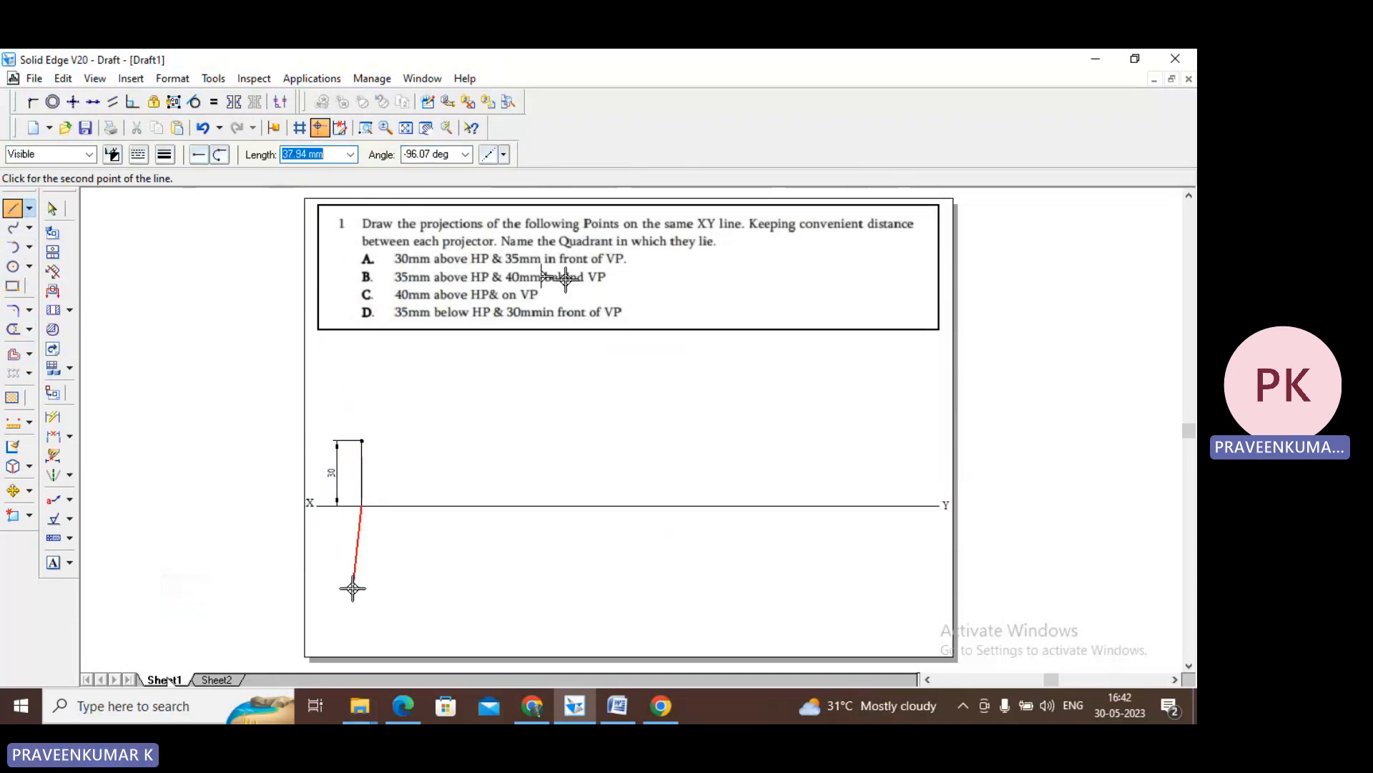
{"action": "type", "text": "35"}
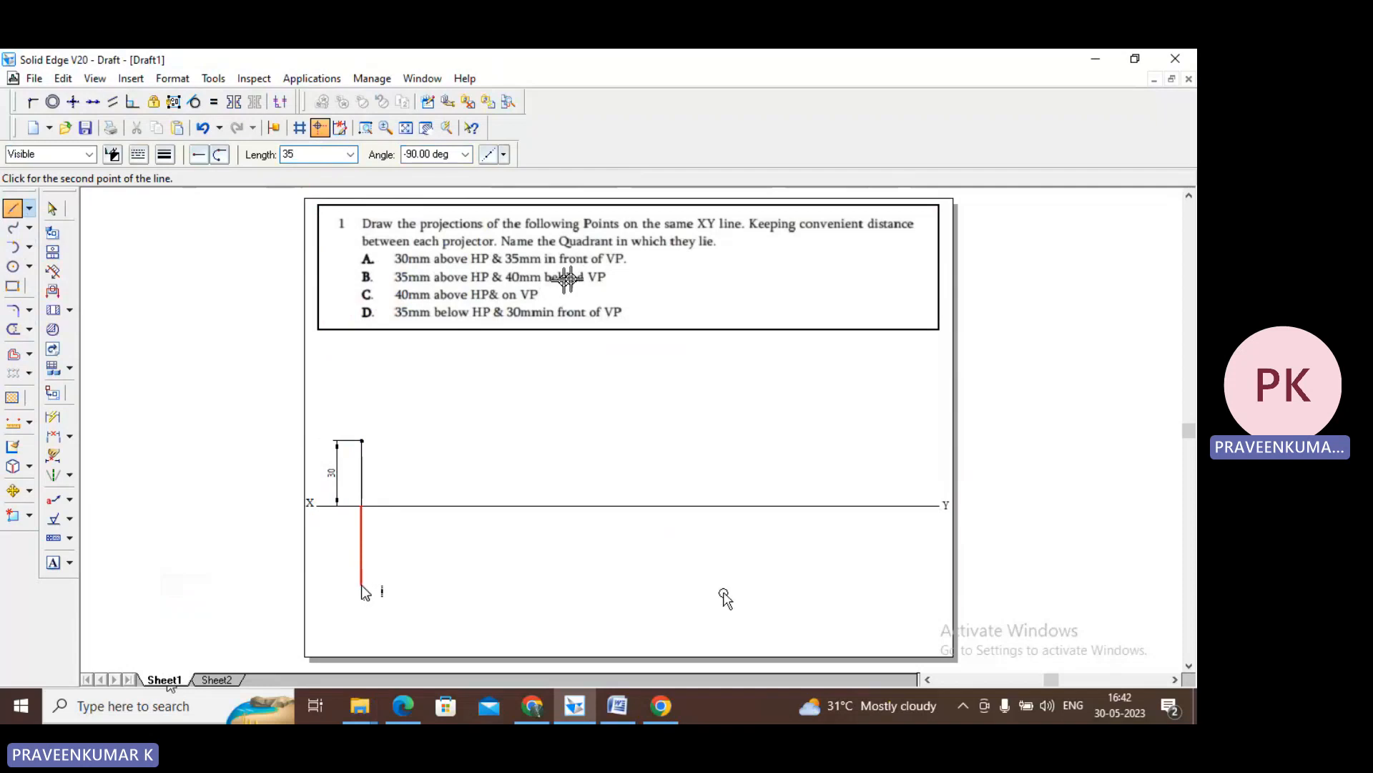
{"action": "key", "text": "Tab"}
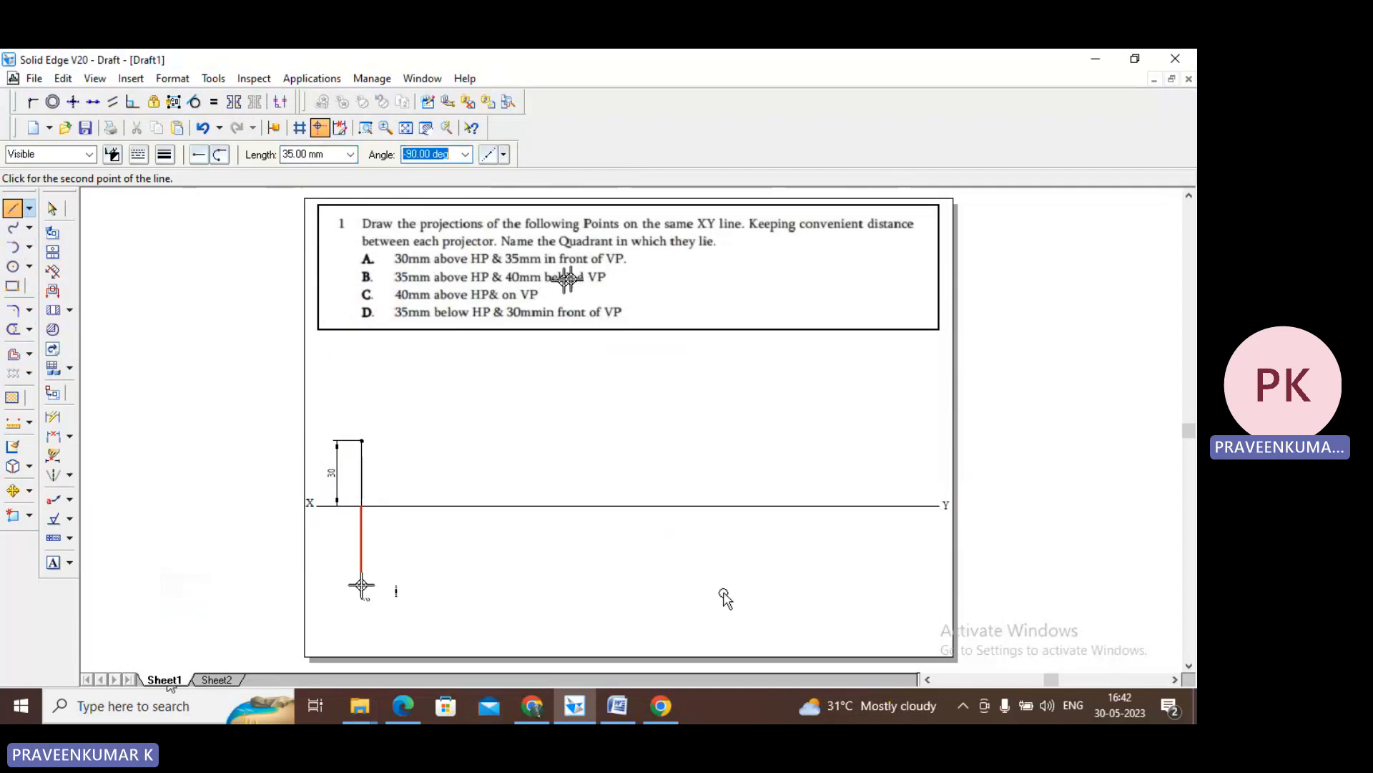
{"action": "key", "text": "Return"}
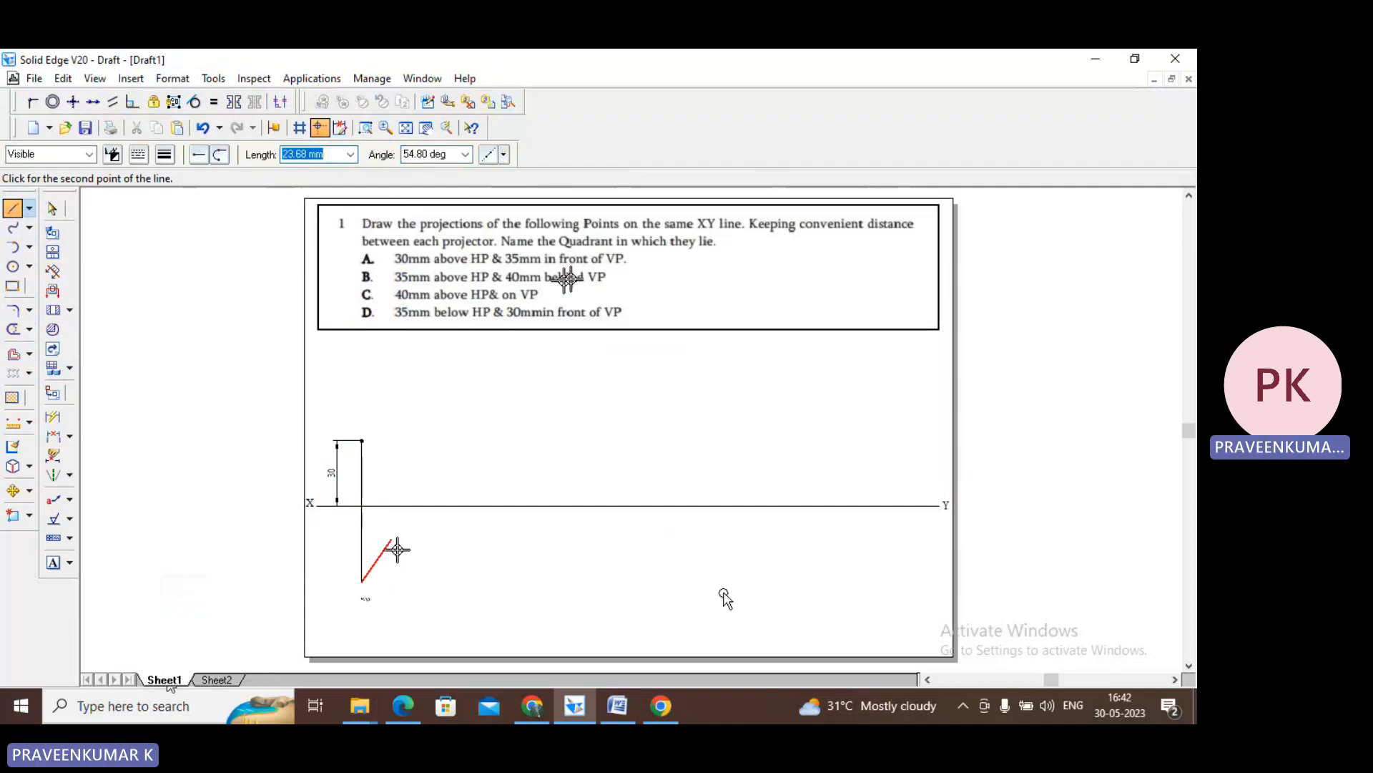
{"action": "right_click", "coordinate": [427, 561]}
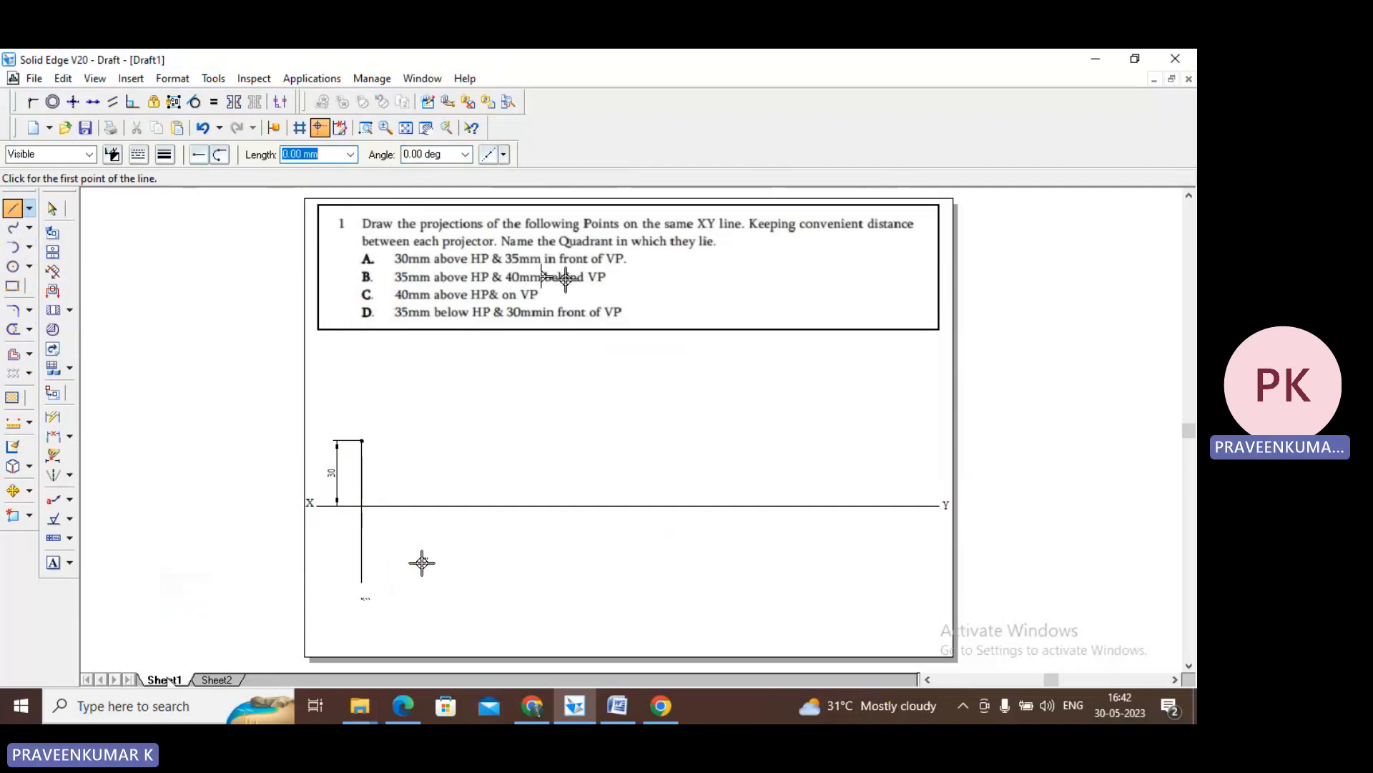
- Place a point with a 2.00 mm line width at the lower end of the projector
{"action": "left_click", "coordinate": [50, 209]}
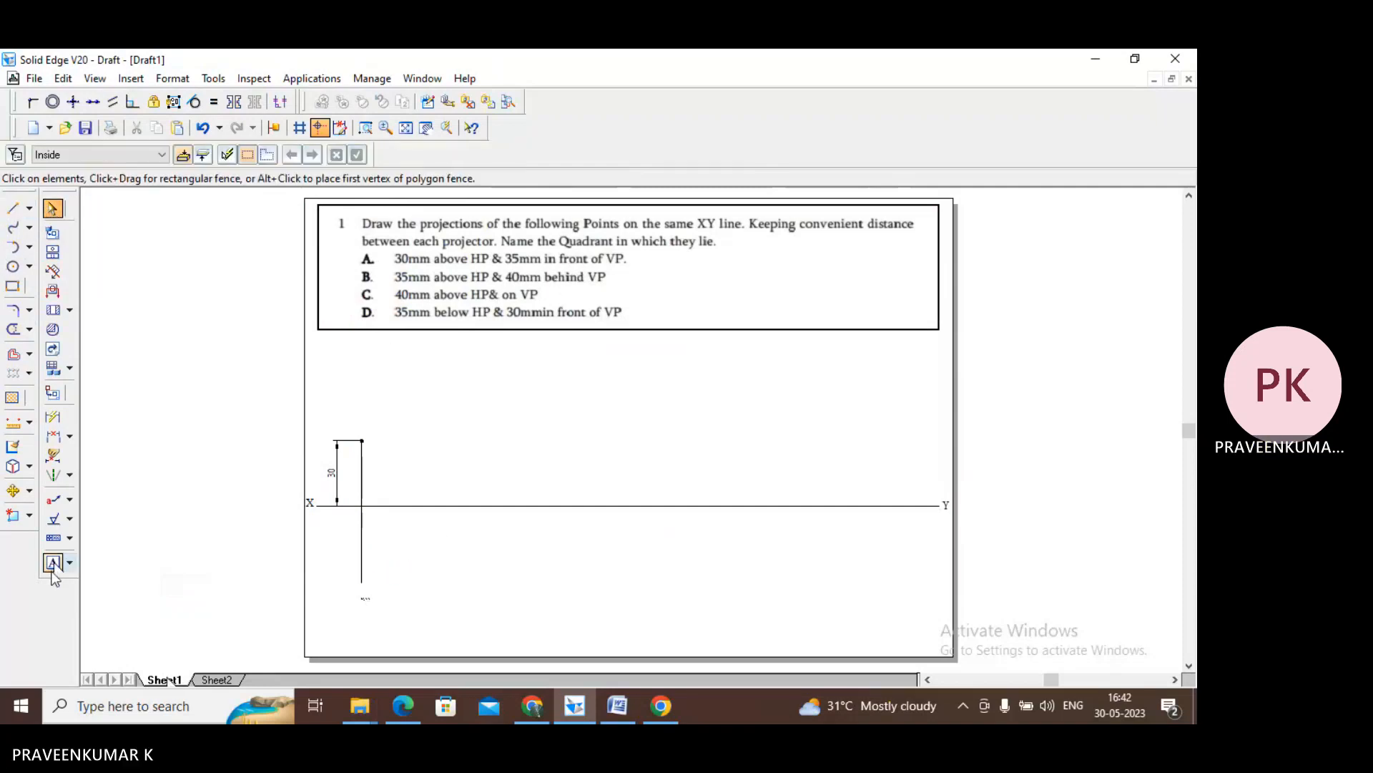
{"action": "left_click", "coordinate": [29, 208]}
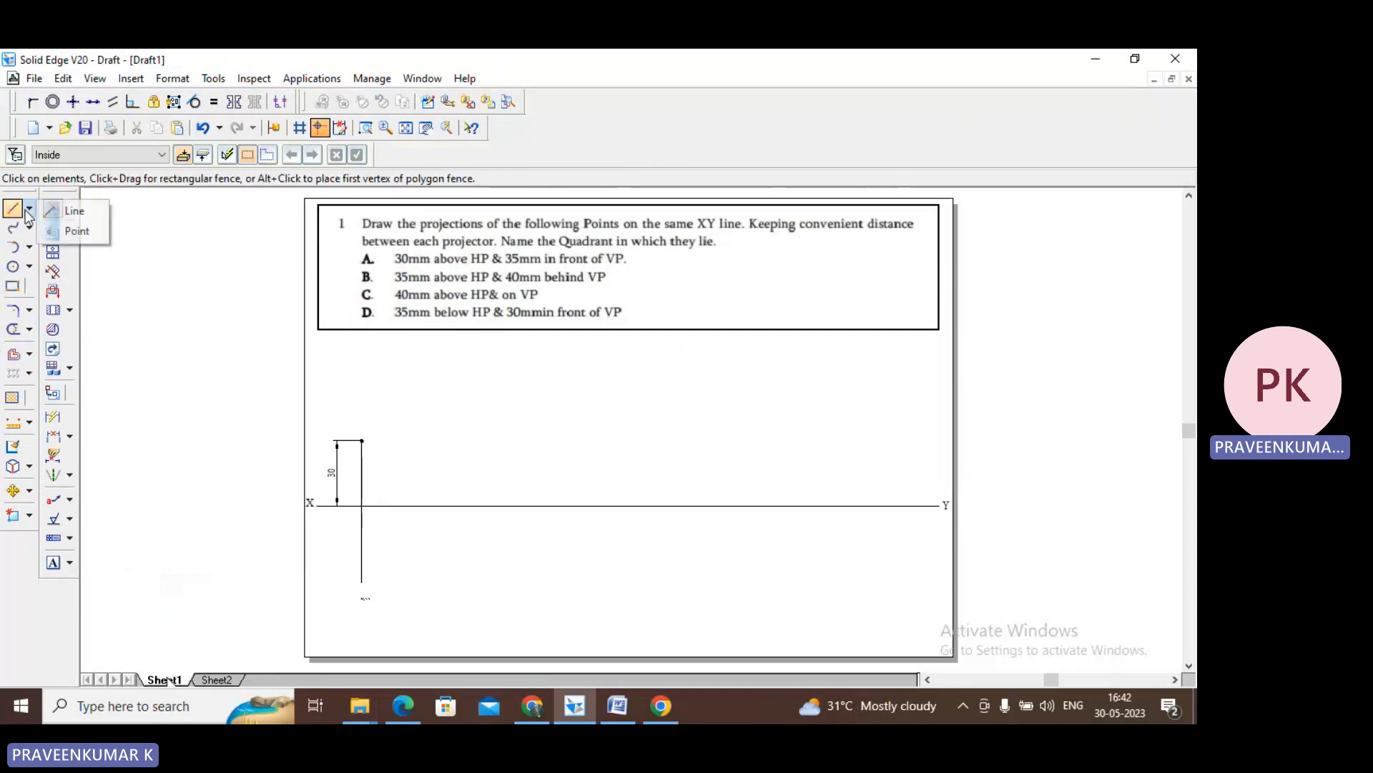
{"action": "left_click", "coordinate": [72, 233]}
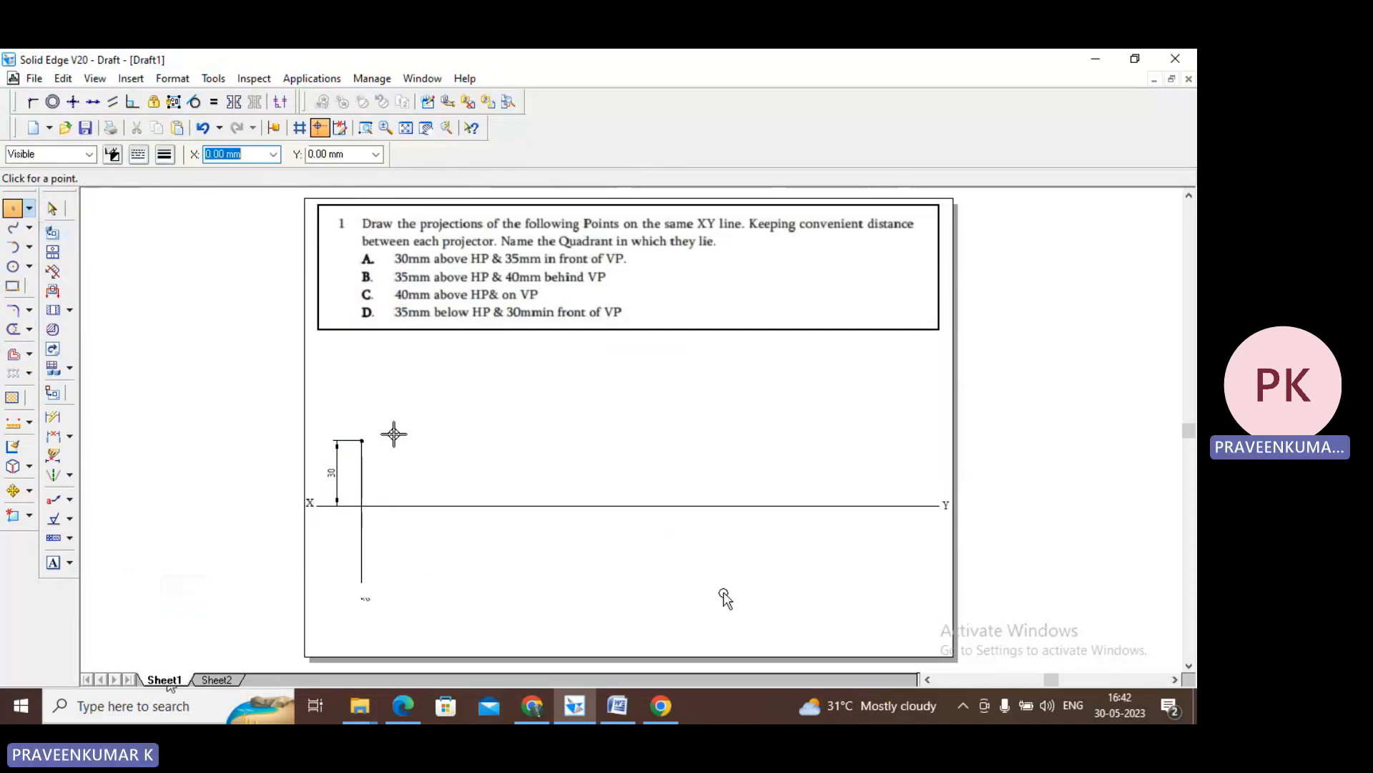
{"action": "left_click", "coordinate": [166, 155]}
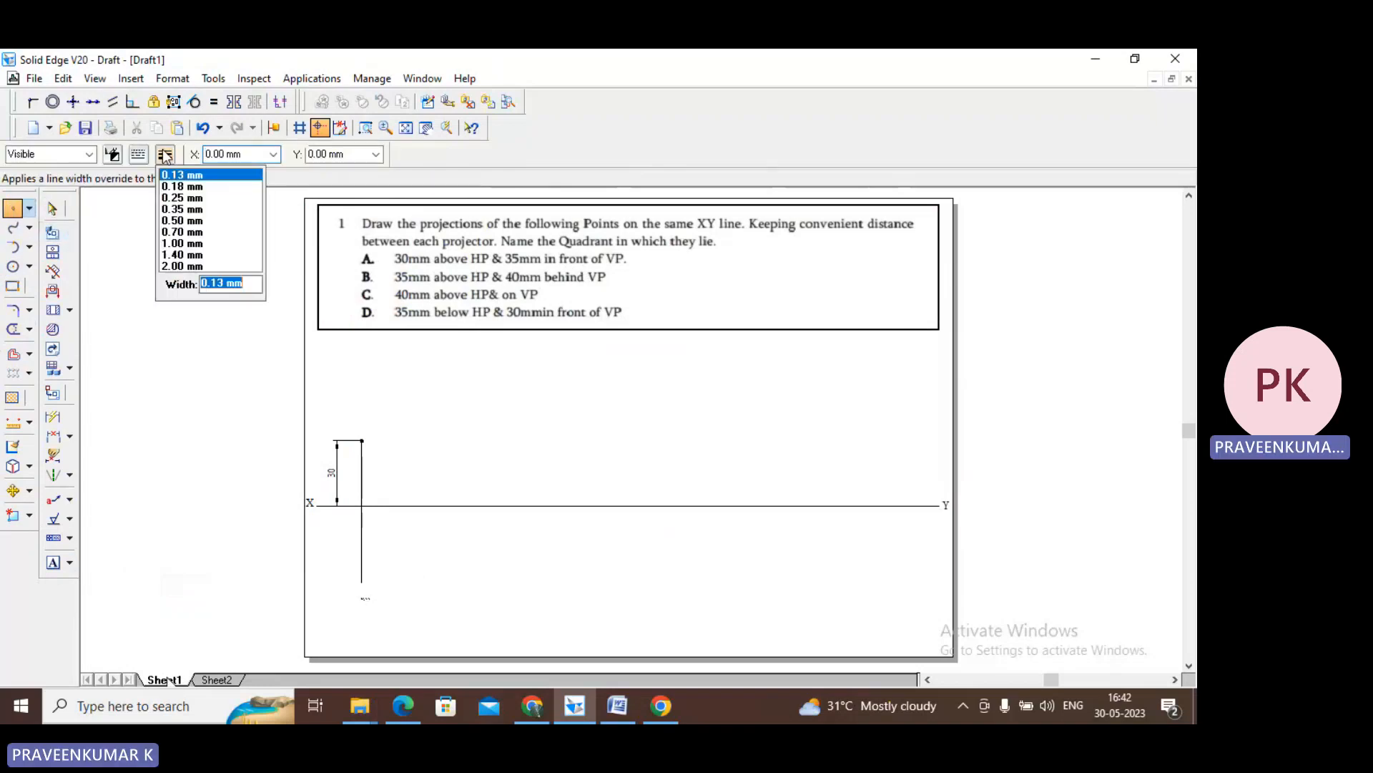
{"action": "left_click", "coordinate": [183, 266]}
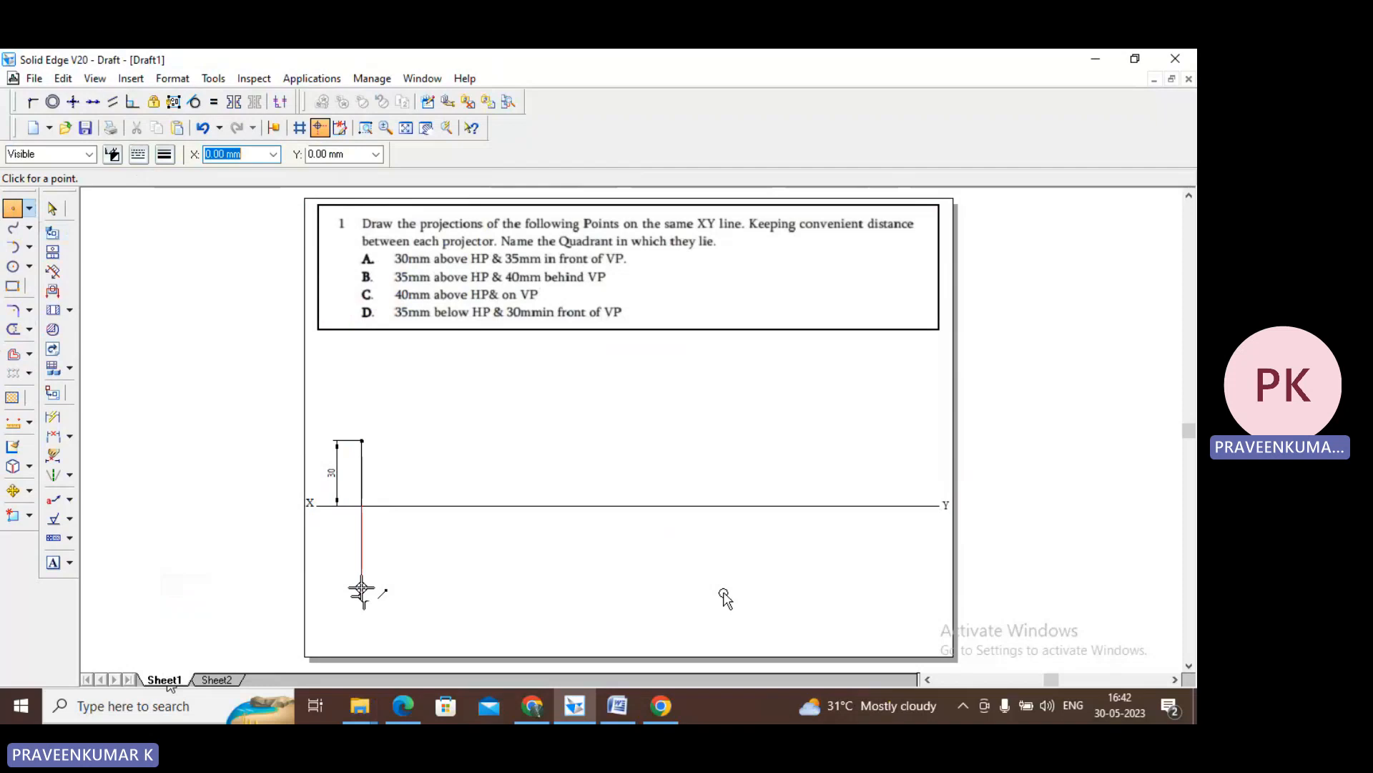
{"action": "left_click", "coordinate": [51, 209]}
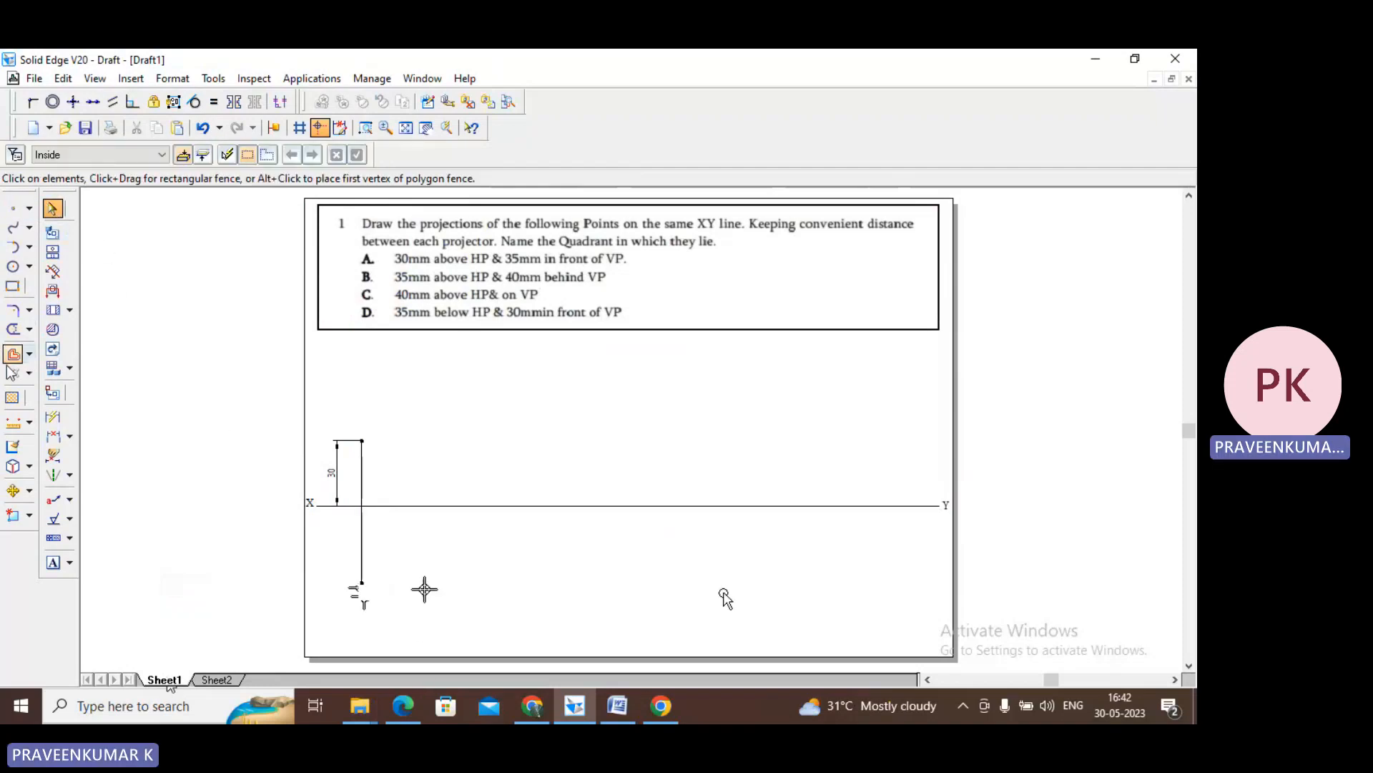
- Dimension the vertical distance from the XY line to the lower point, aligned beneath the existing 30 mm dimension
{"action": "left_click", "coordinate": [54, 418]}
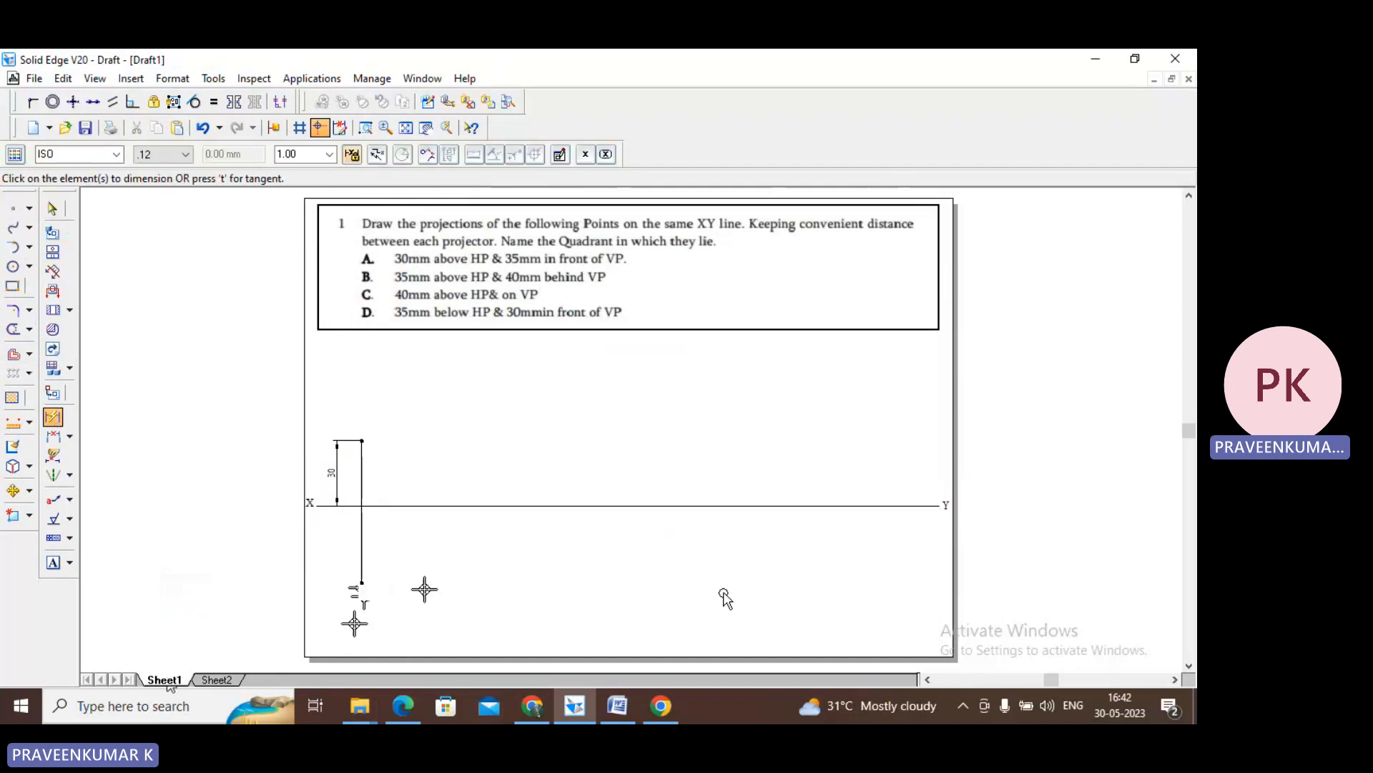
{"action": "left_click", "coordinate": [394, 506]}
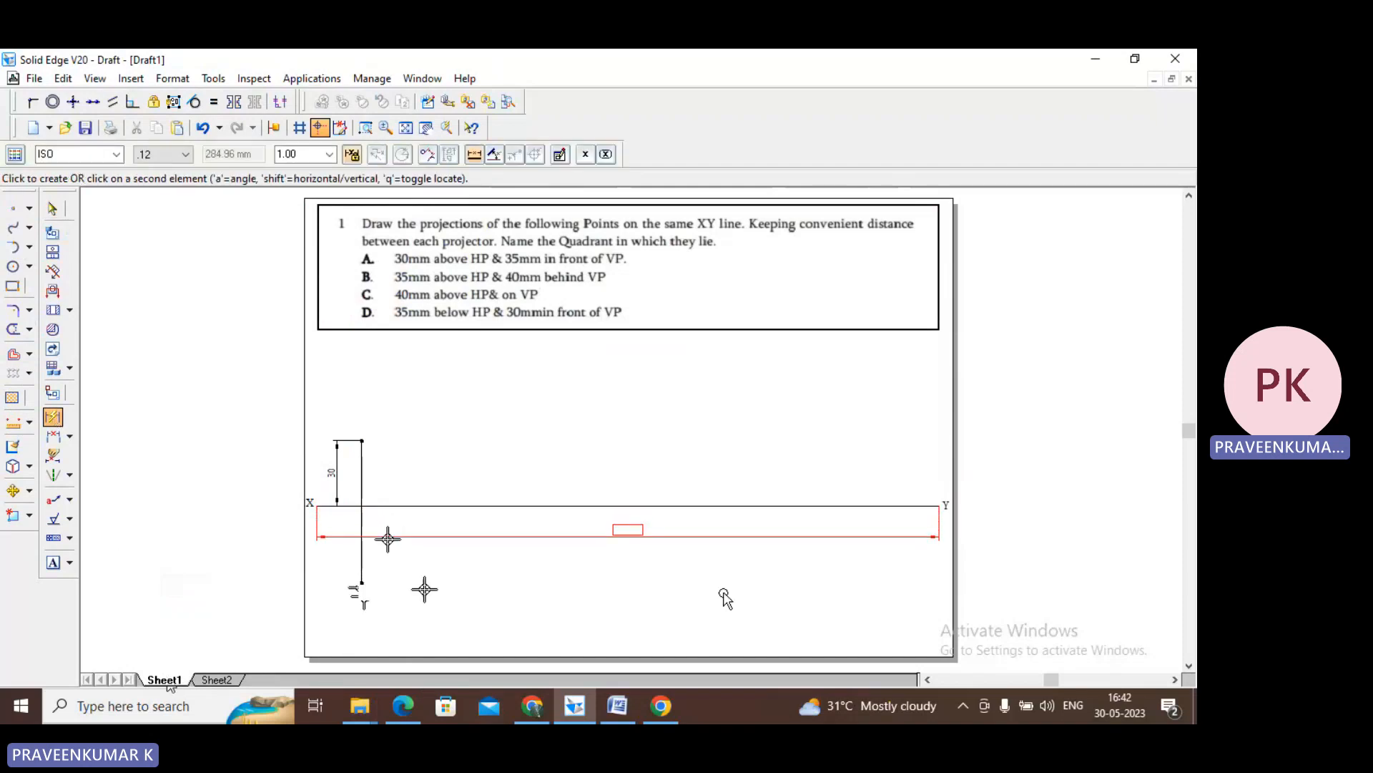
{"action": "left_click", "coordinate": [363, 583]}
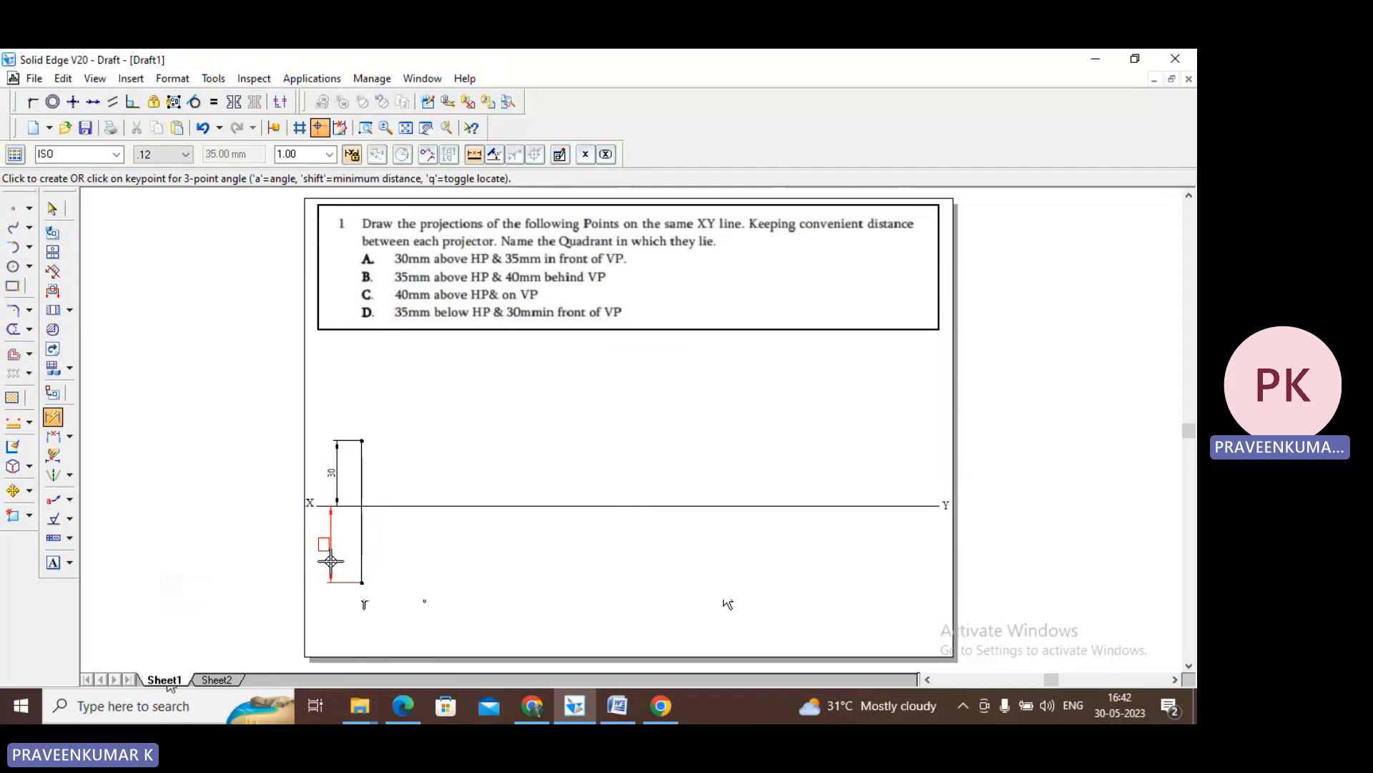
{"action": "left_click", "coordinate": [337, 554]}
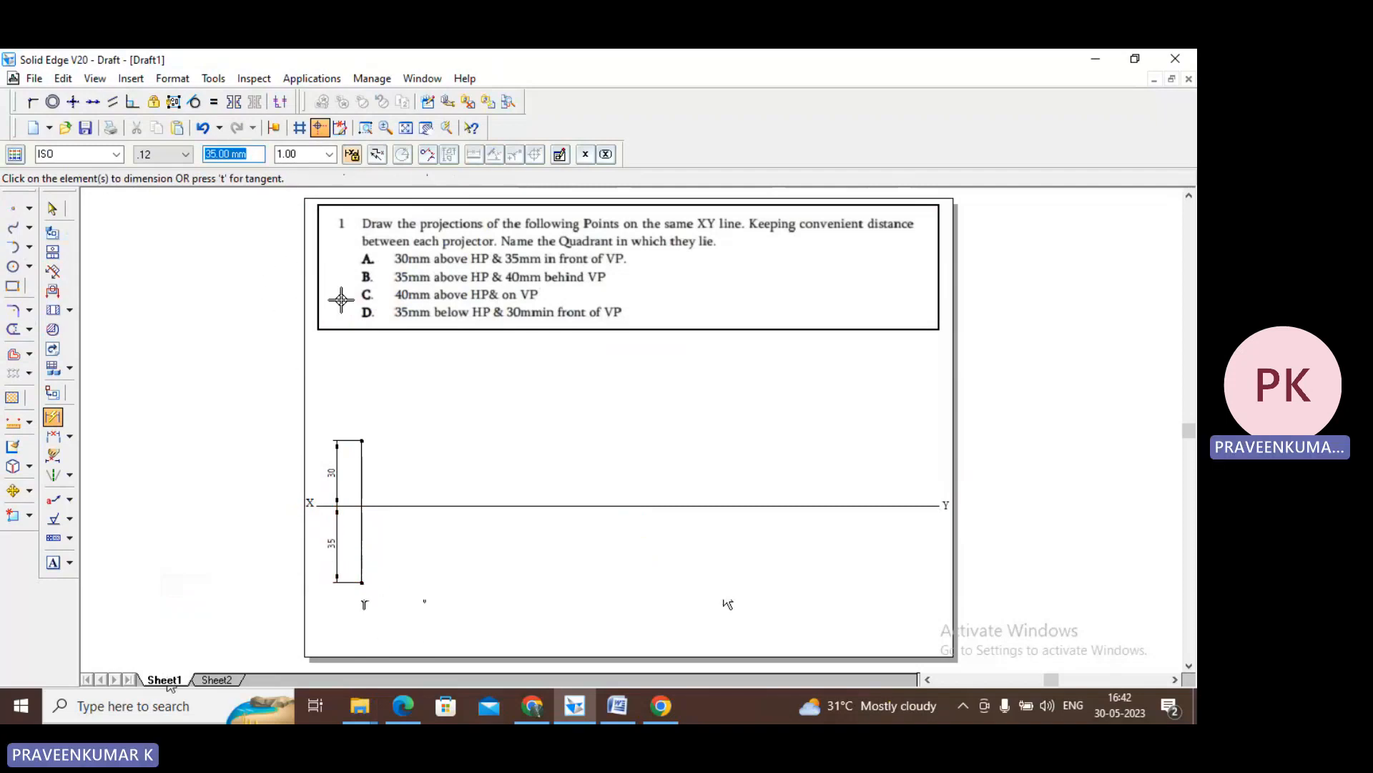
{"action": "left_click", "coordinate": [53, 209]}
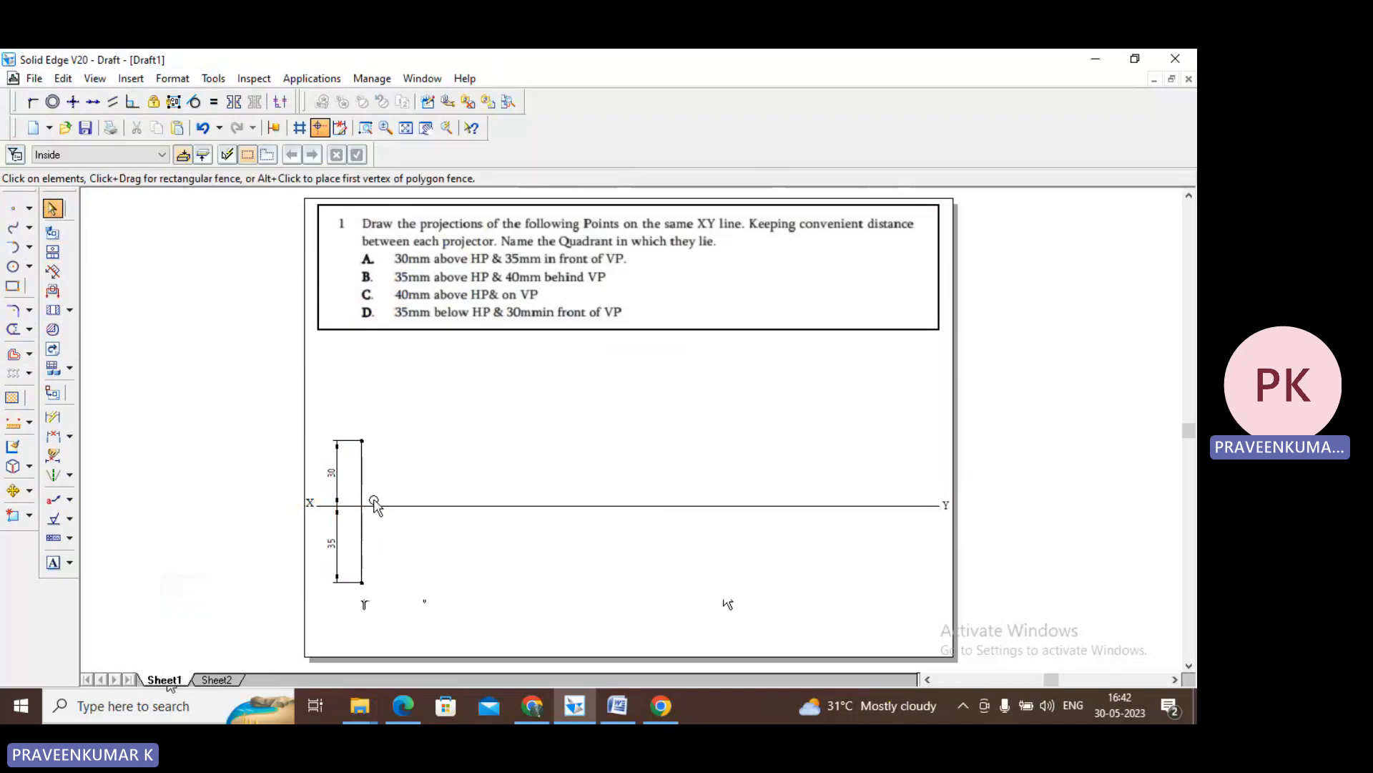
- Add the text labels a' beside the upper point and a beside the lower point
{"action": "left_click", "coordinate": [51, 565]}
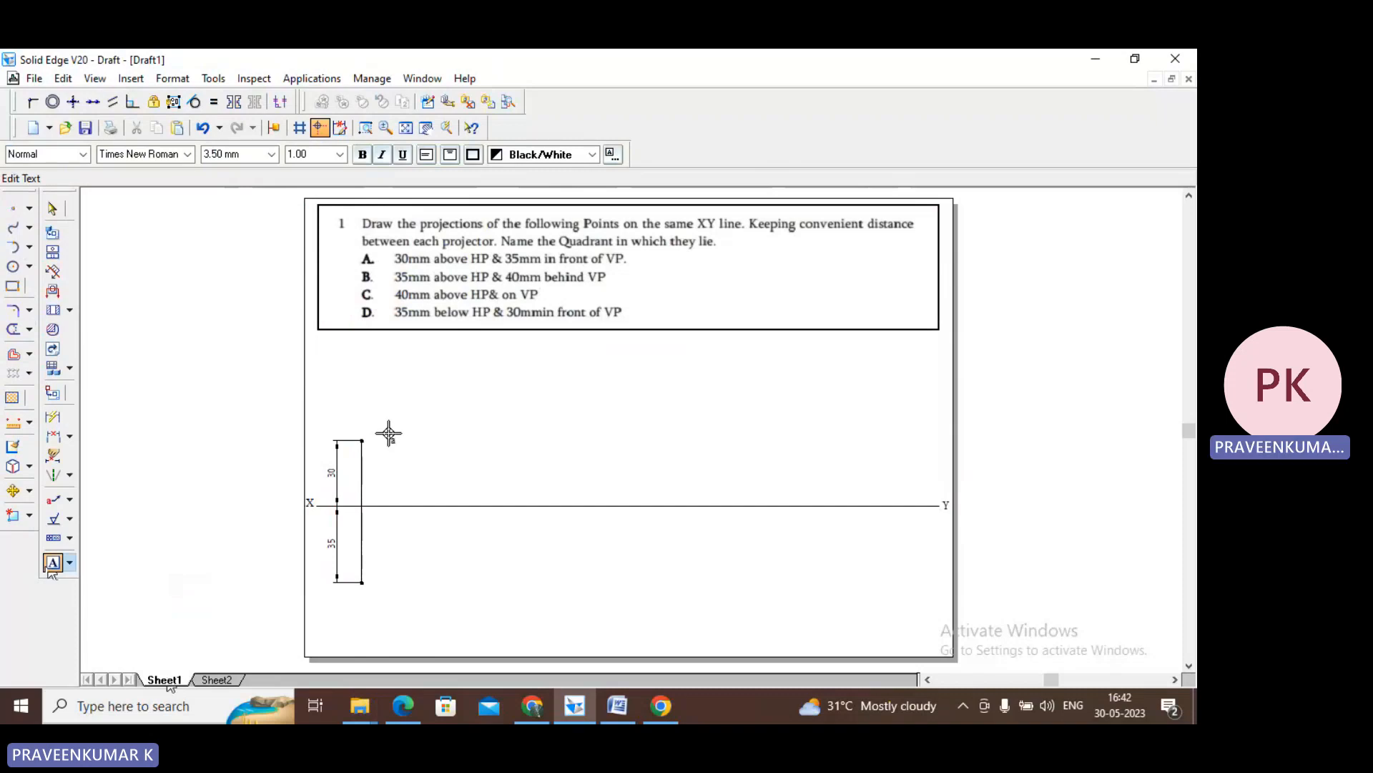
{"action": "left_click", "coordinate": [389, 433]}
{"action": "type", "text": "a"}
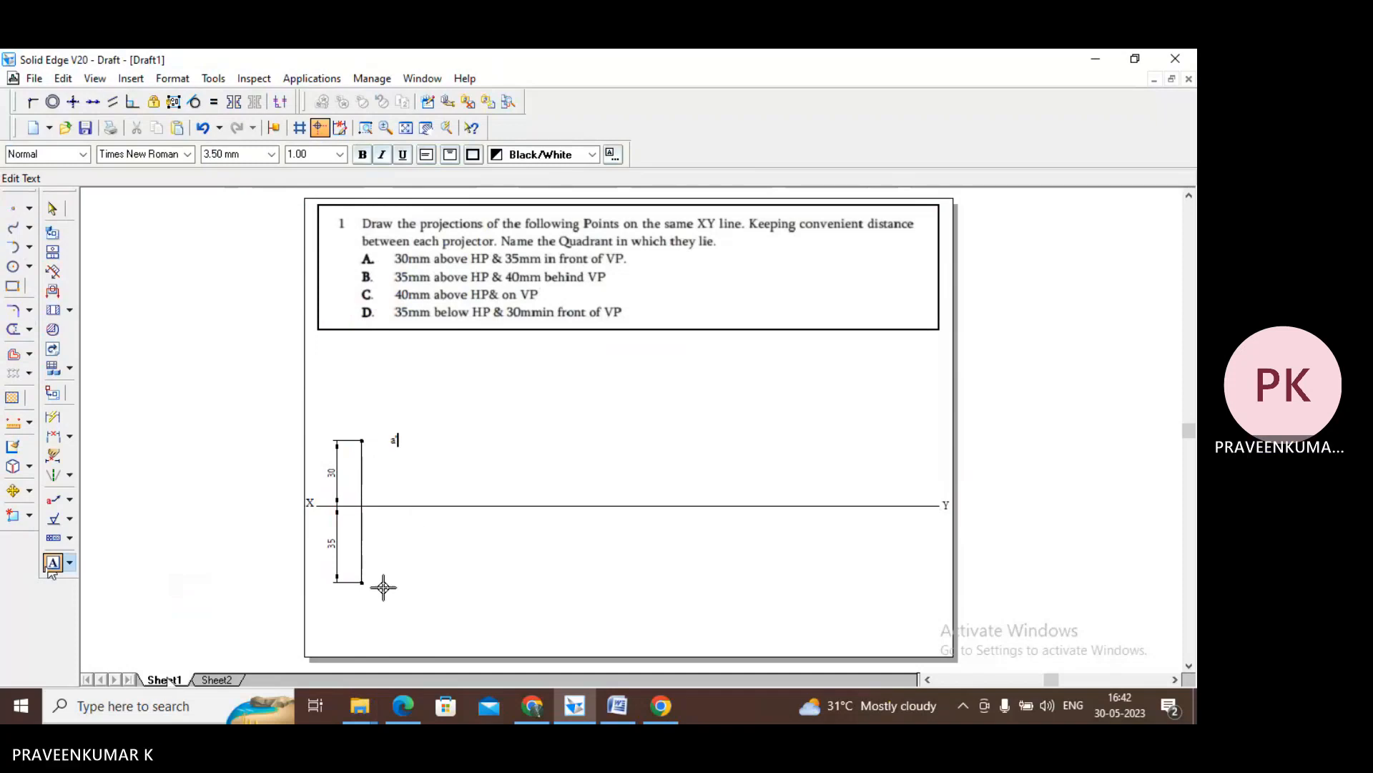
{"action": "type", "text": "'"}
{"action": "left_click", "coordinate": [384, 587]}
{"action": "type", "text": "a"}
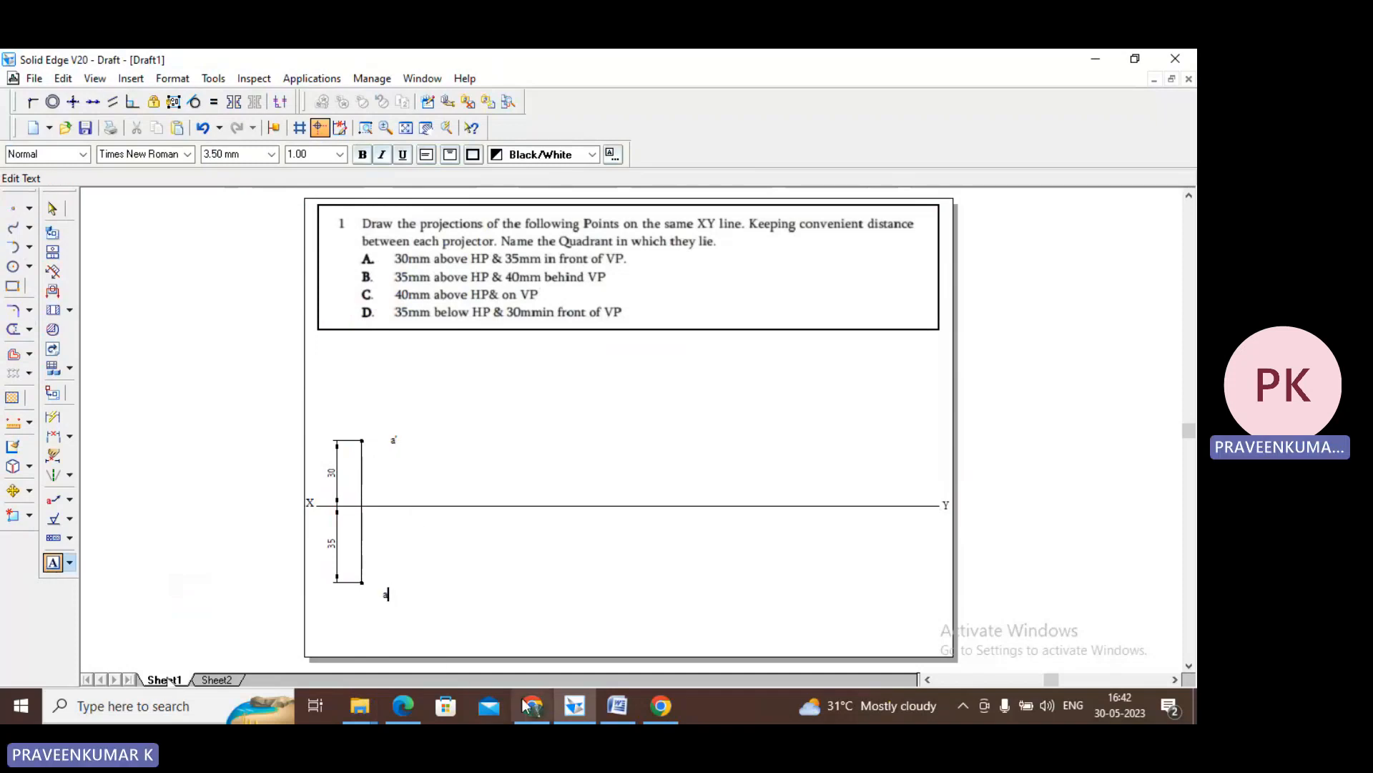
- Move the label a' just above the upper point and the label a just below the lower point
{"action": "left_click", "coordinate": [52, 208]}
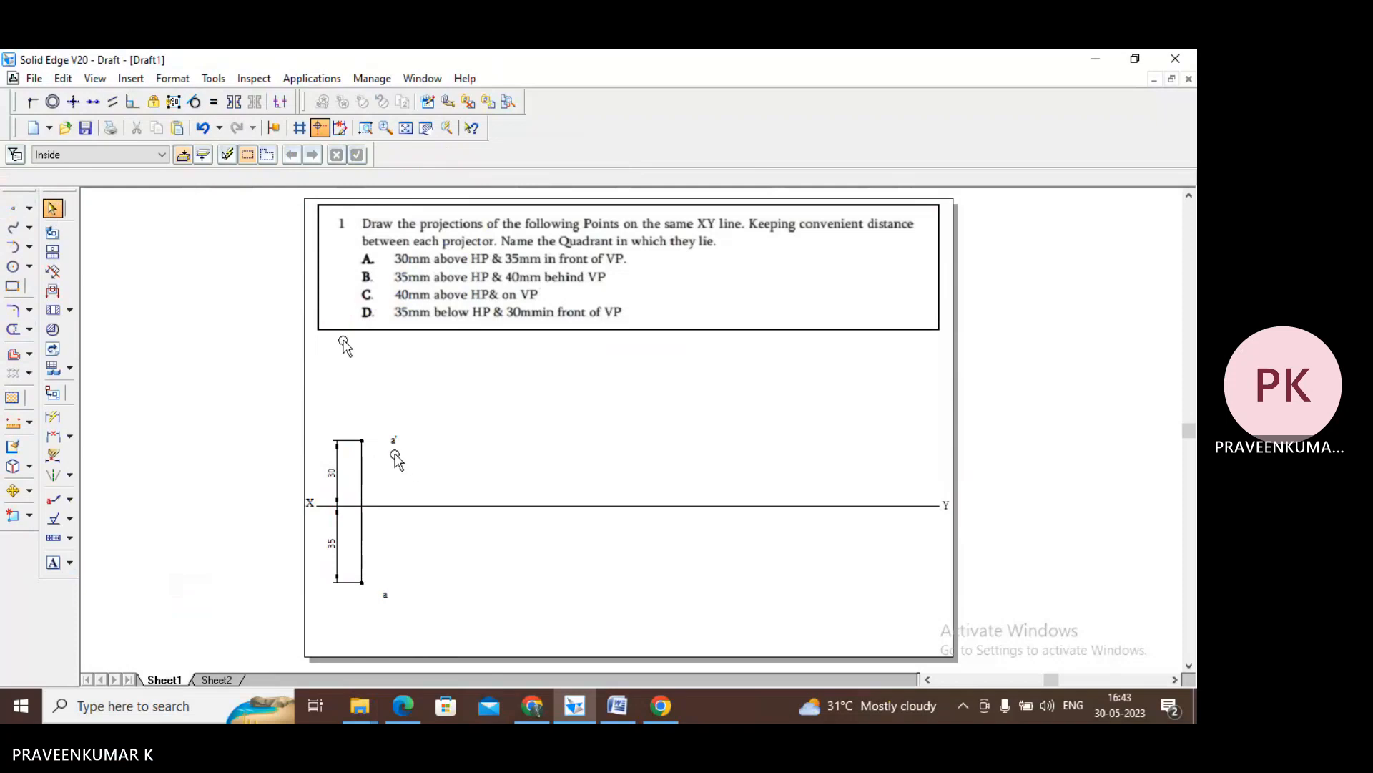
{"action": "left_click_drag", "start_coordinate": [392, 447], "coordinate": [357, 437]}
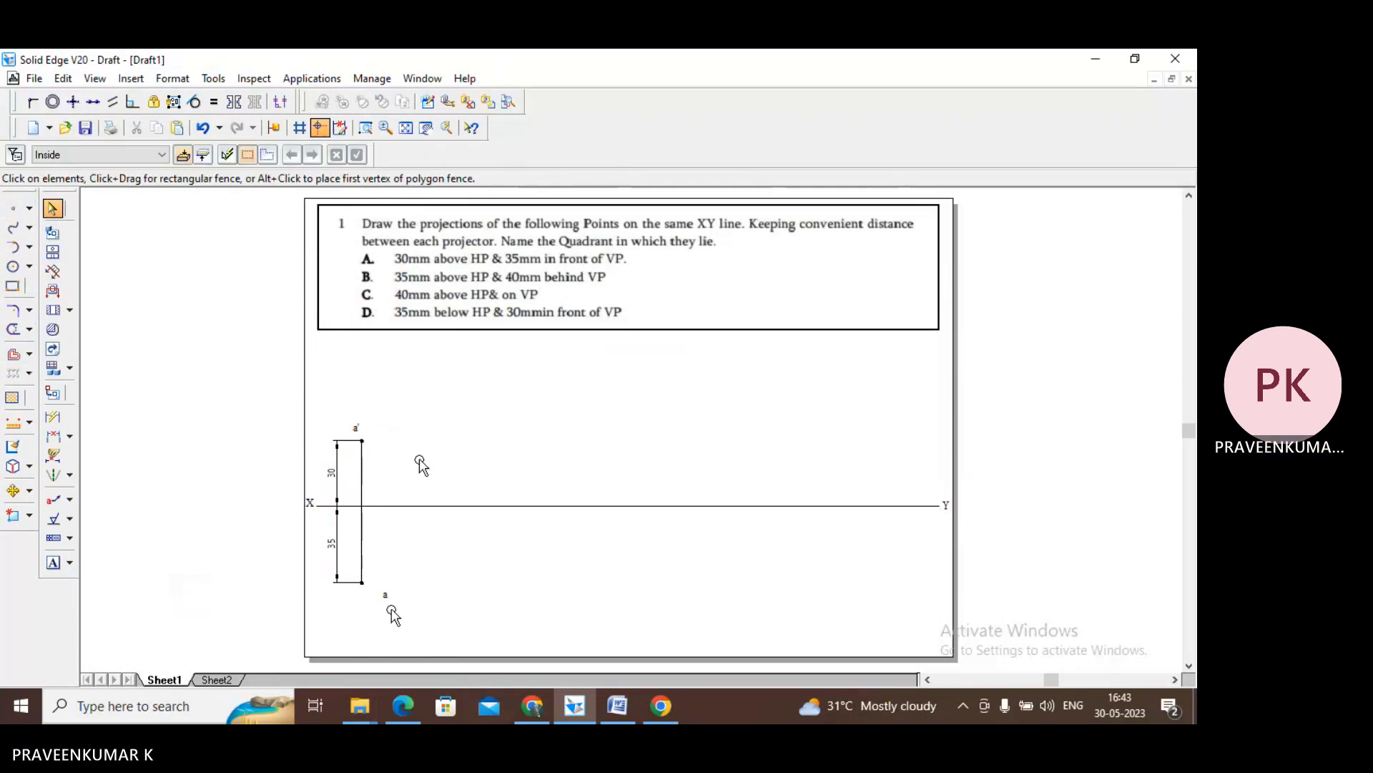
{"action": "left_click_drag", "start_coordinate": [386, 598], "coordinate": [356, 589]}
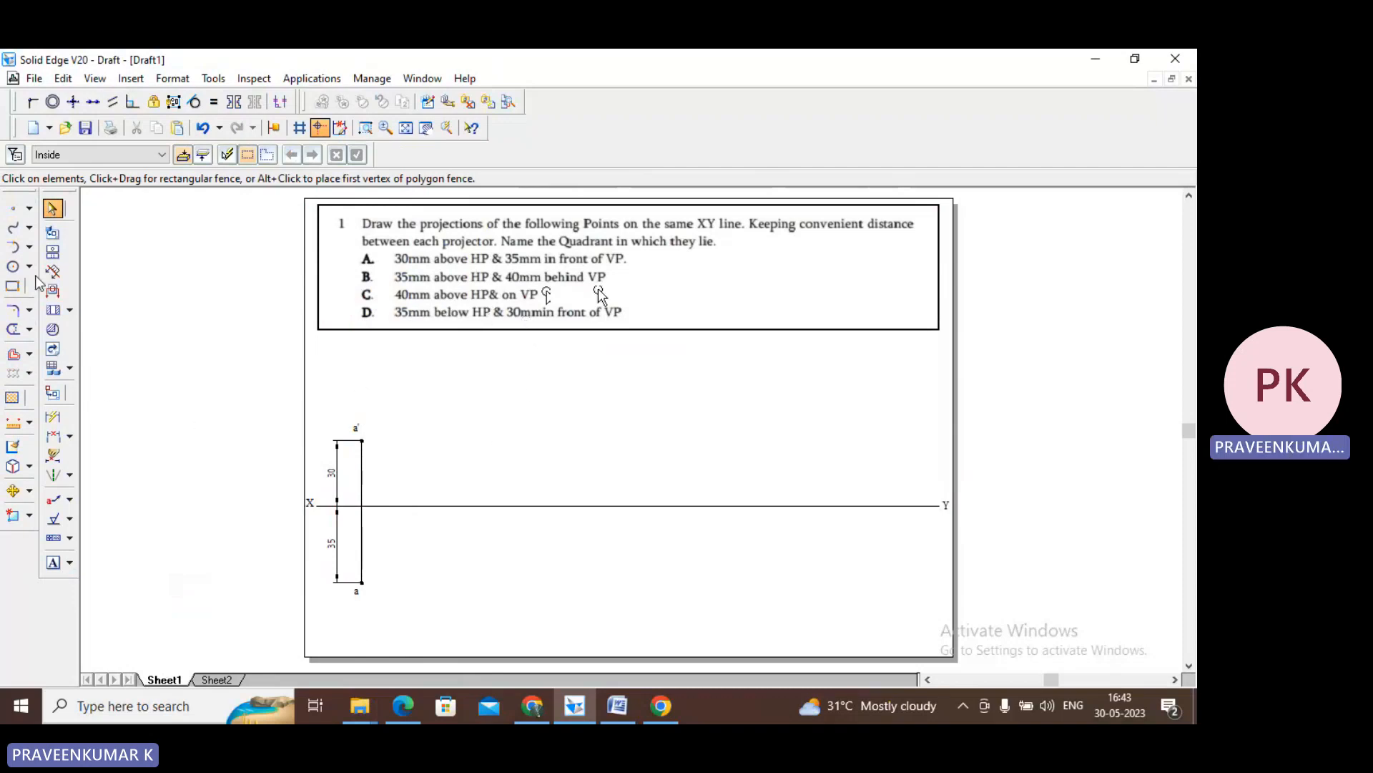
- Place a point for B about 37 mm above the XY line, on the Y side of the first projector
{"action": "left_click", "coordinate": [12, 208]}
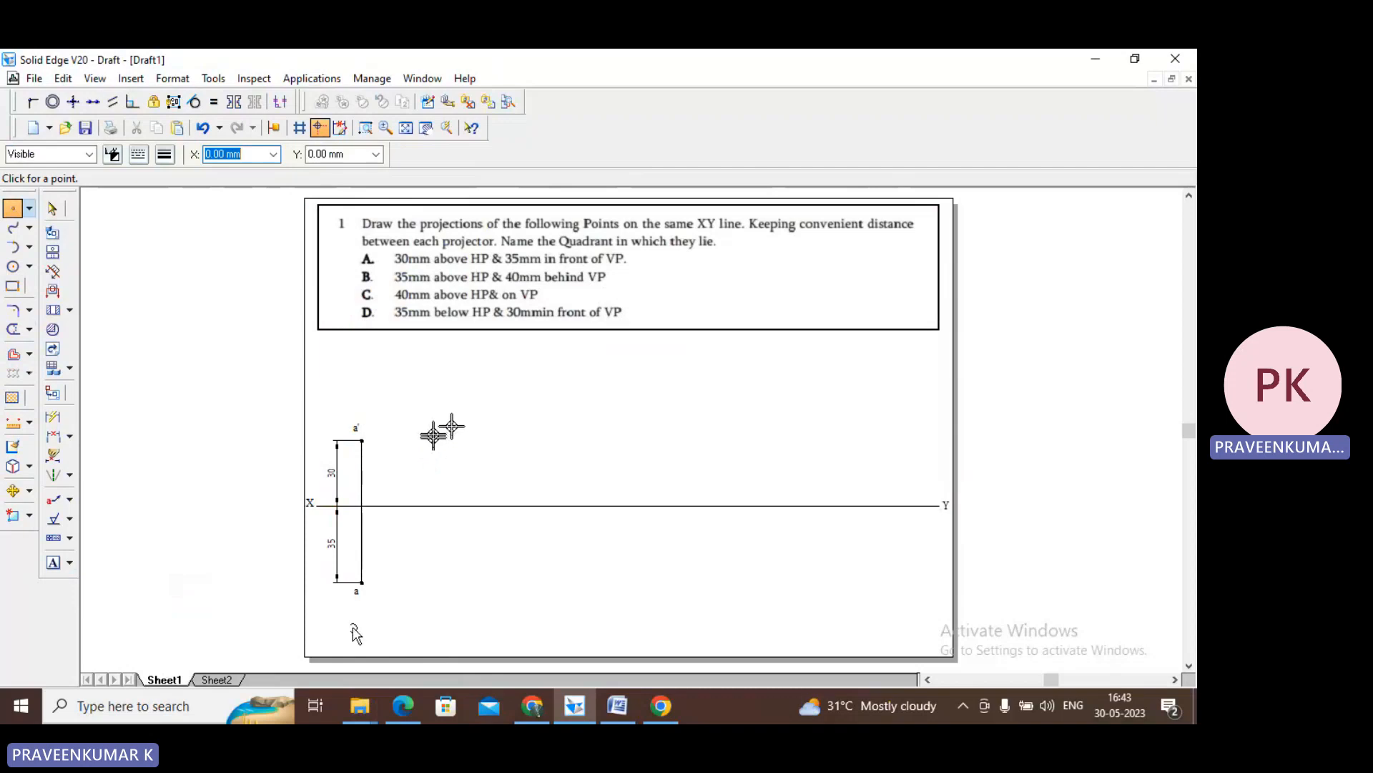
{"action": "left_click", "coordinate": [451, 426]}
{"action": "left_click", "coordinate": [51, 208]}
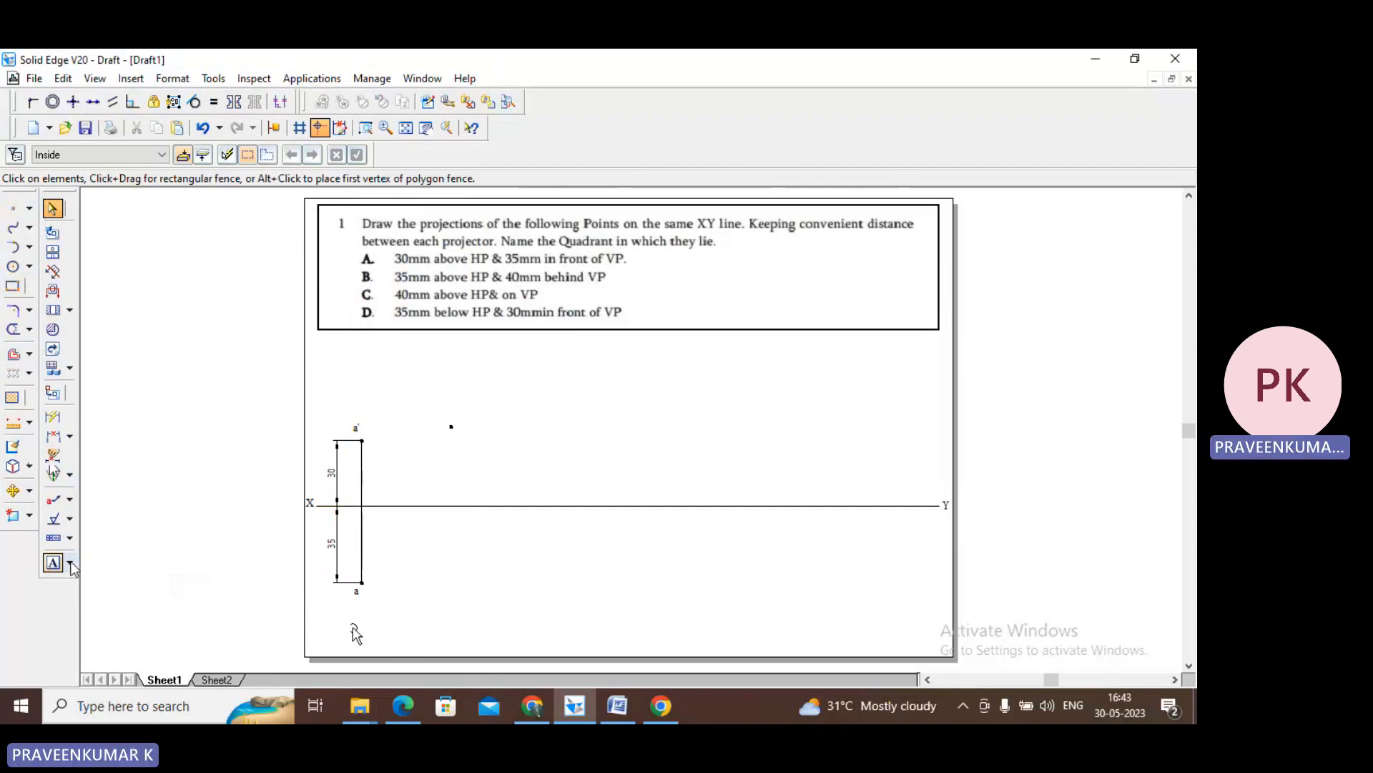
- Dimension the vertical distance from the XY line to the new point and set it to 35 mm
{"action": "left_click", "coordinate": [53, 416]}
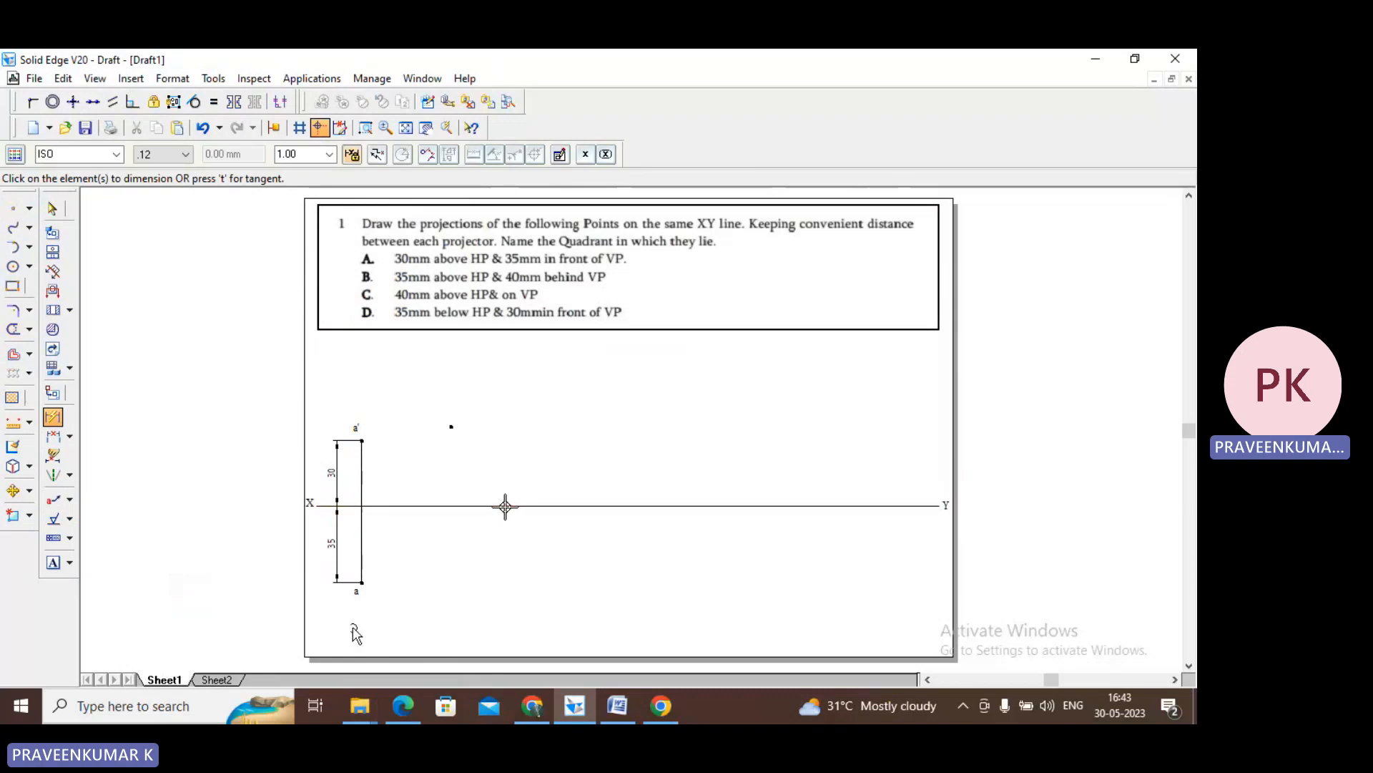
{"action": "left_click", "coordinate": [505, 506]}
{"action": "left_click", "coordinate": [451, 427]}
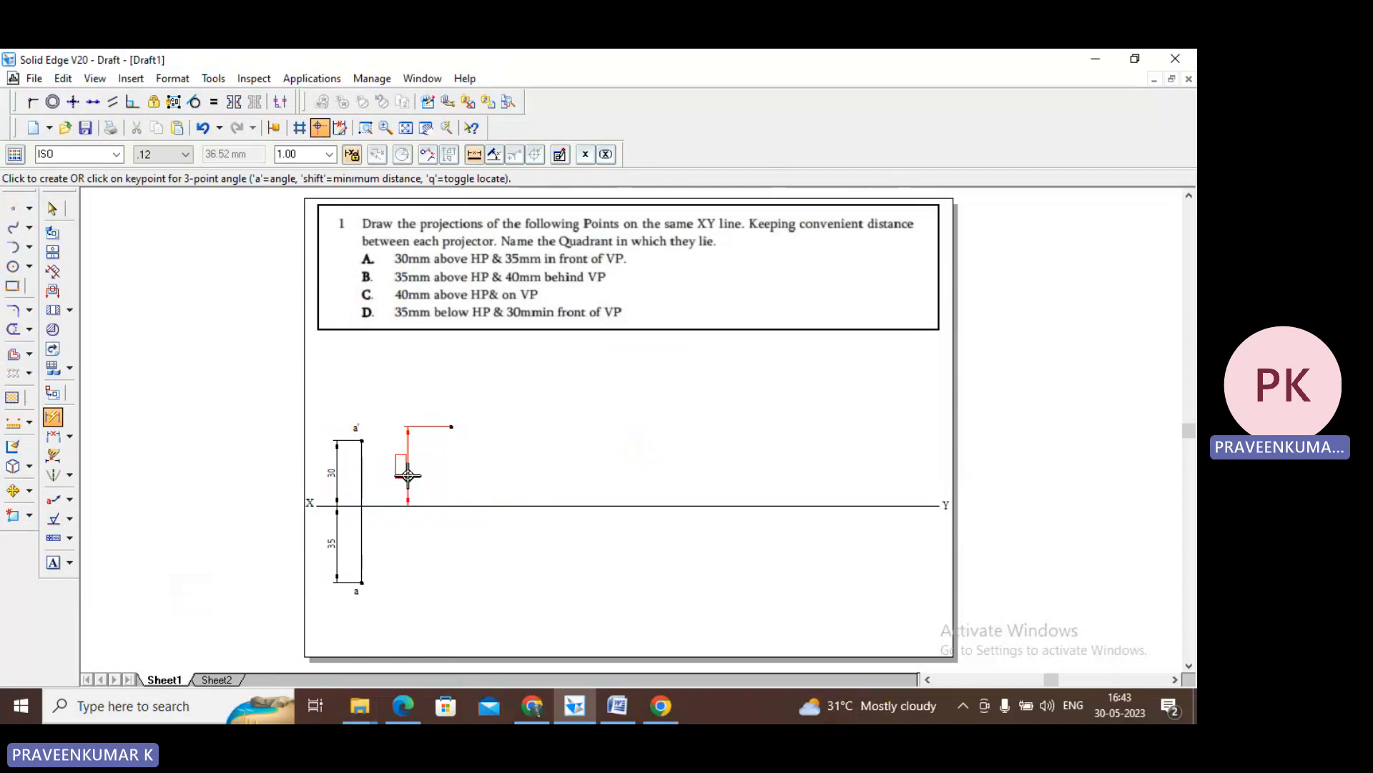
{"action": "left_click", "coordinate": [407, 471]}
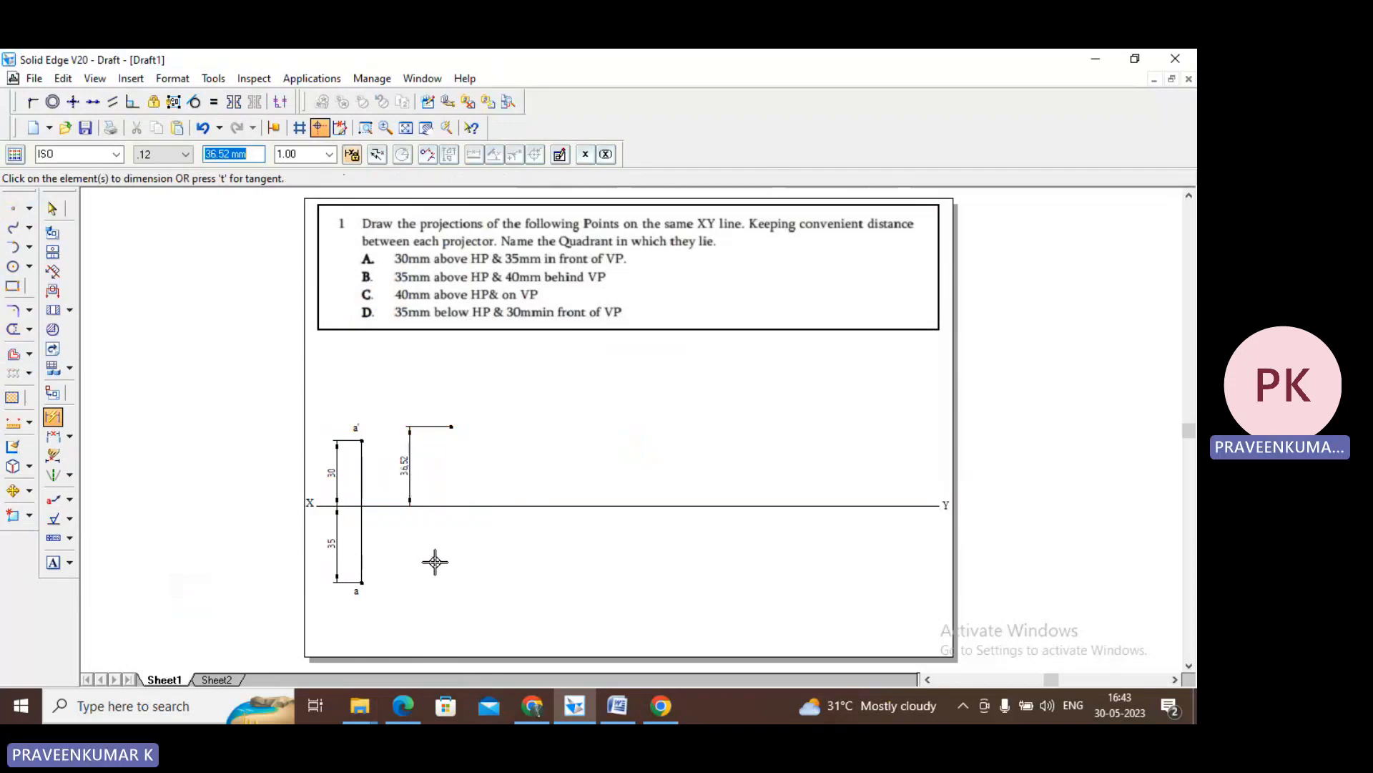
{"action": "type", "text": "35"}
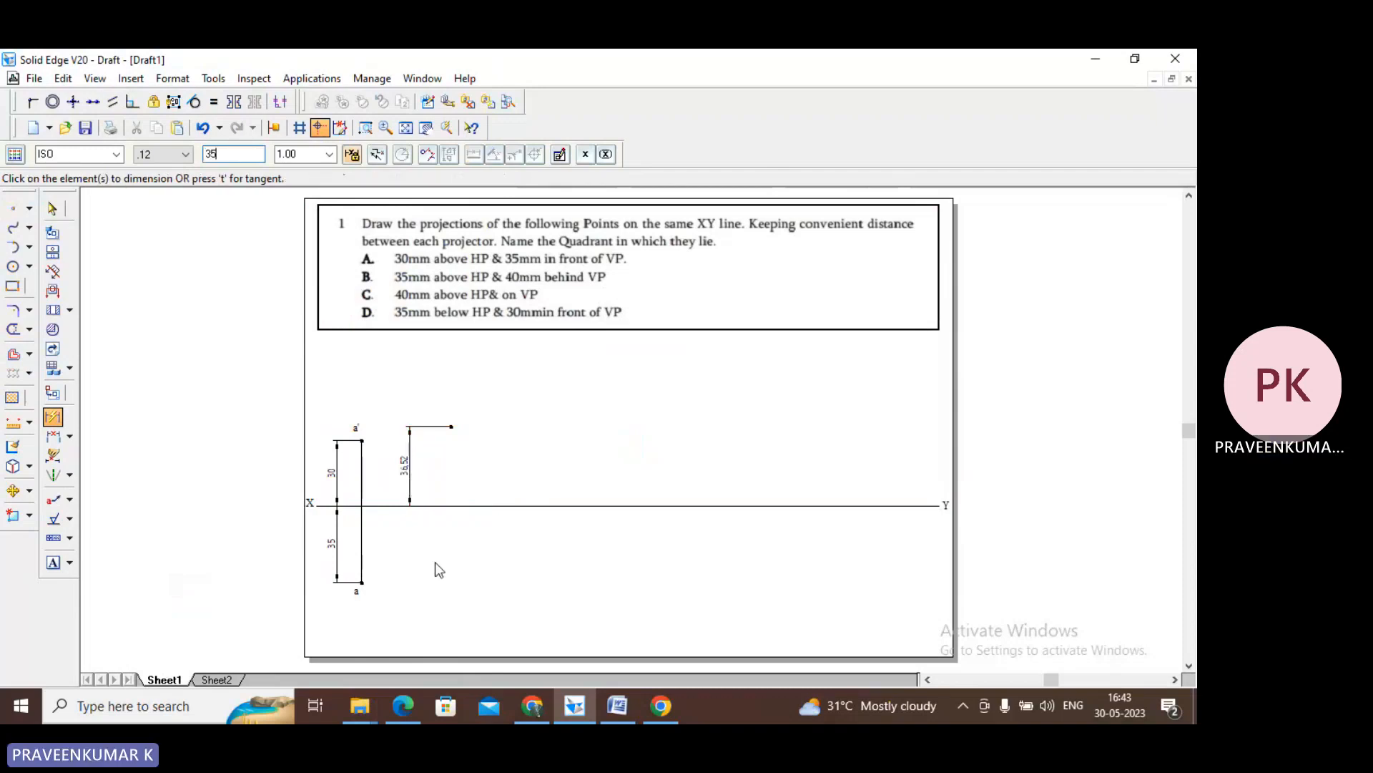
{"action": "key", "text": "Return"}
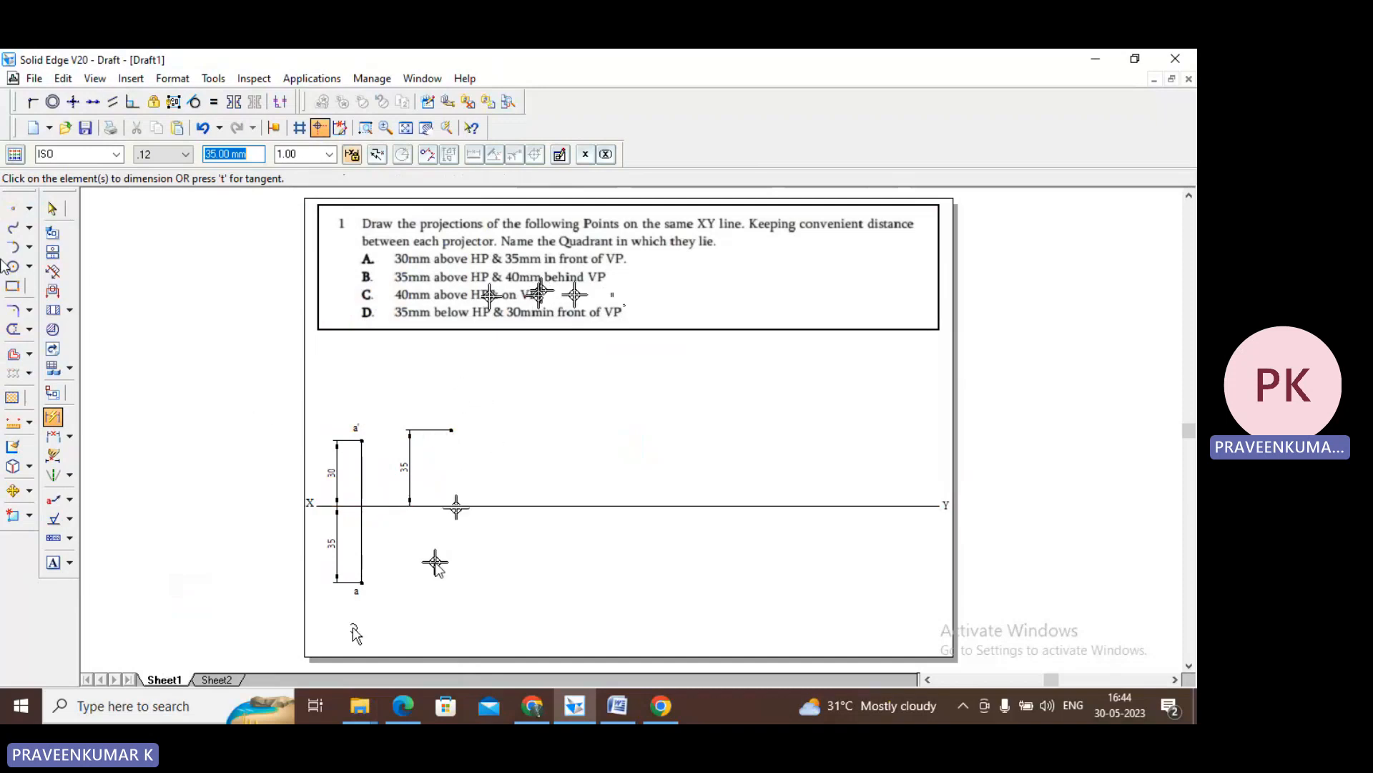
- Place a second point for B about 57 mm above the XY line, vertically in line with the first B point
{"action": "left_click", "coordinate": [12, 210]}
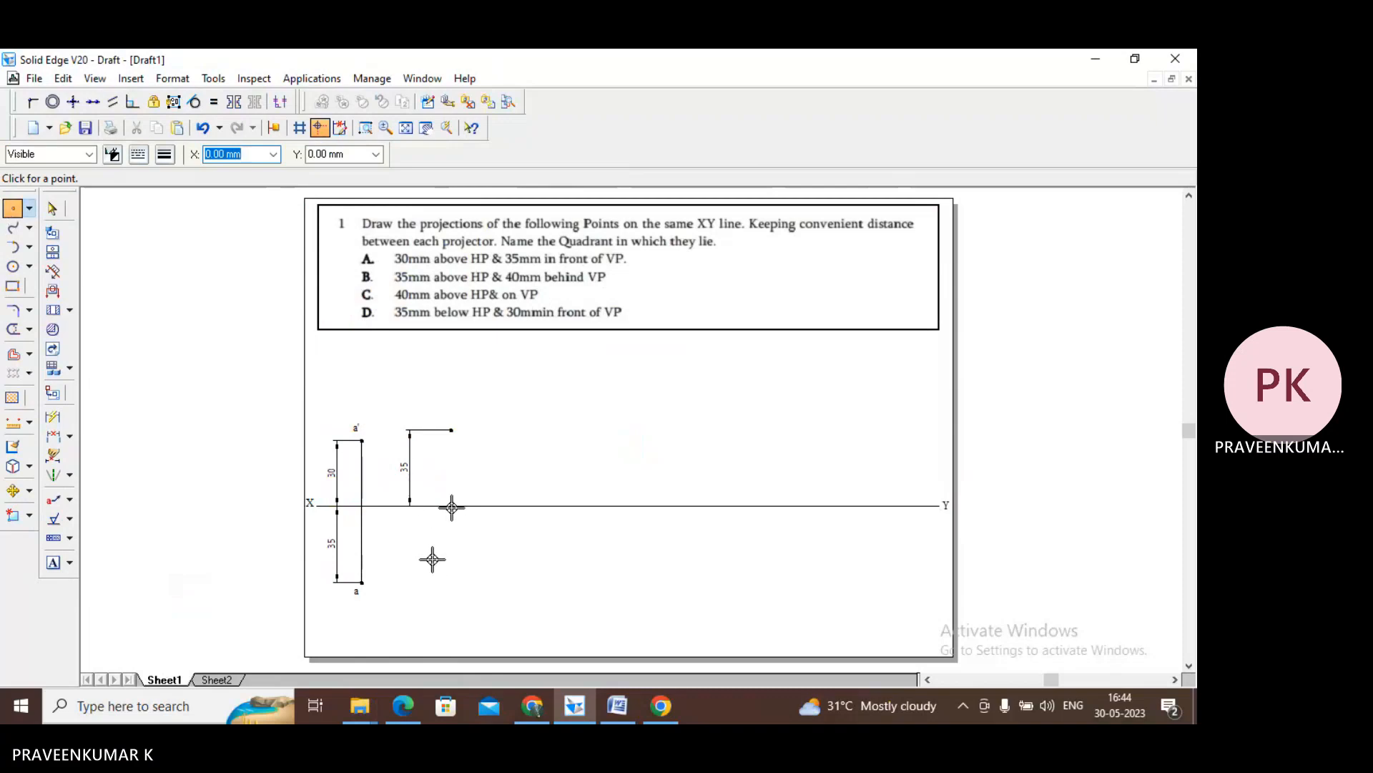
{"action": "left_click", "coordinate": [450, 380]}
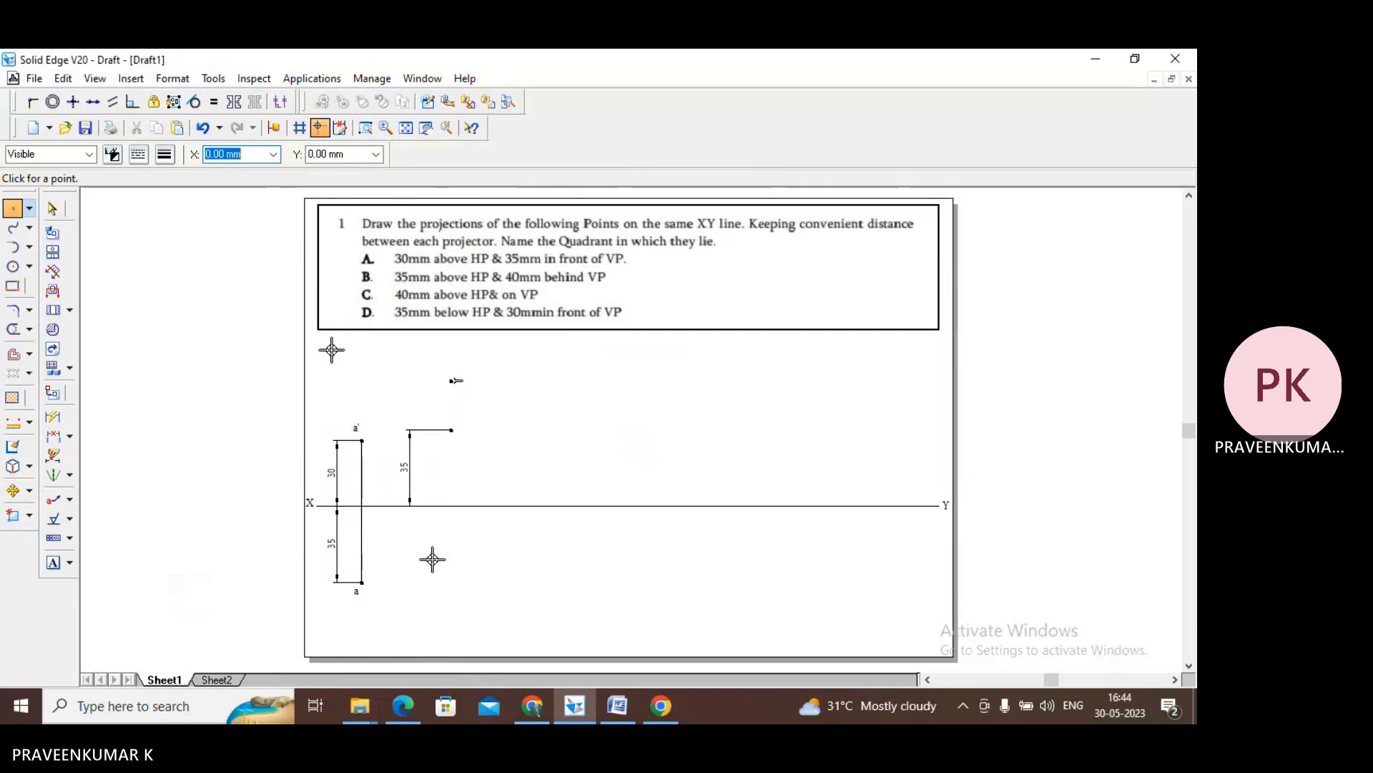
{"action": "left_click", "coordinate": [58, 213]}
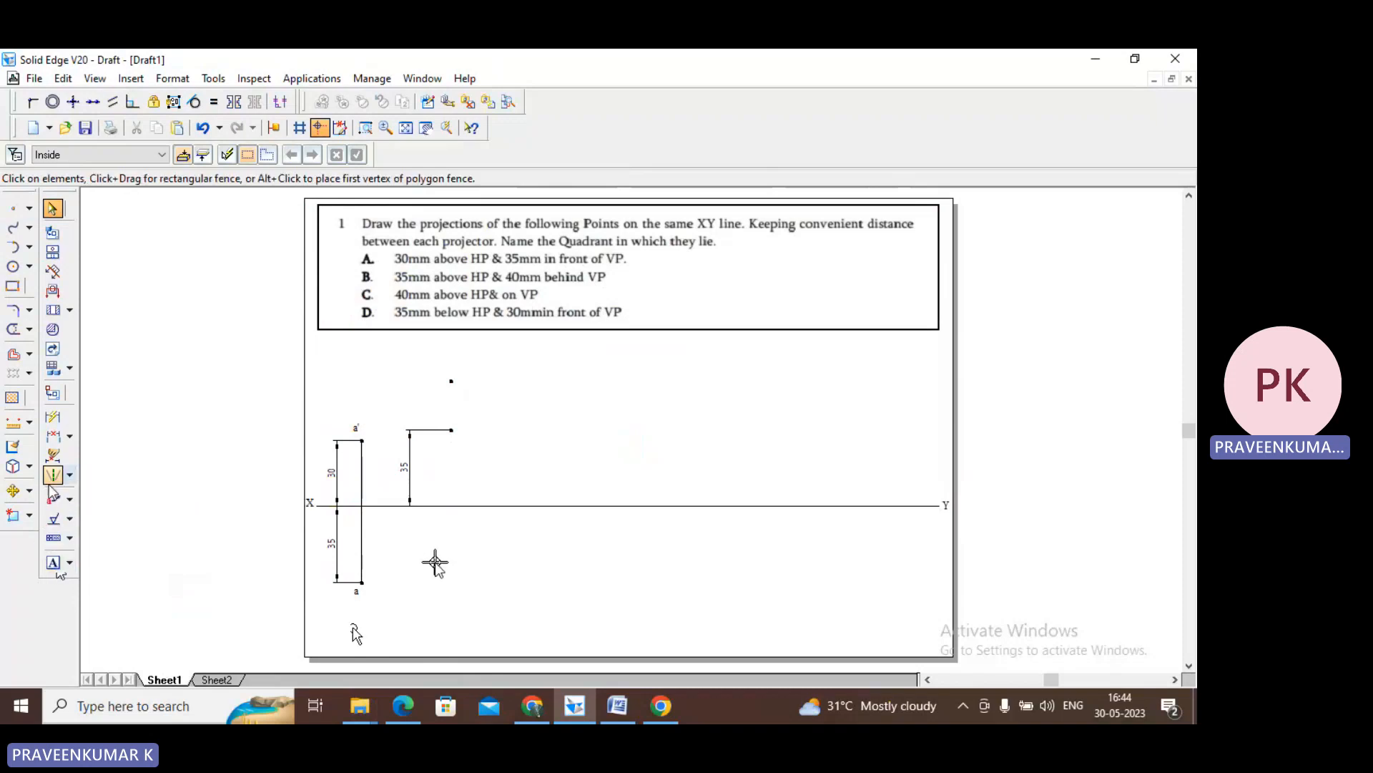
- Dimension the vertical distance from the XY line to the upper B point and set it to 40 mm
{"action": "left_click", "coordinate": [53, 416]}
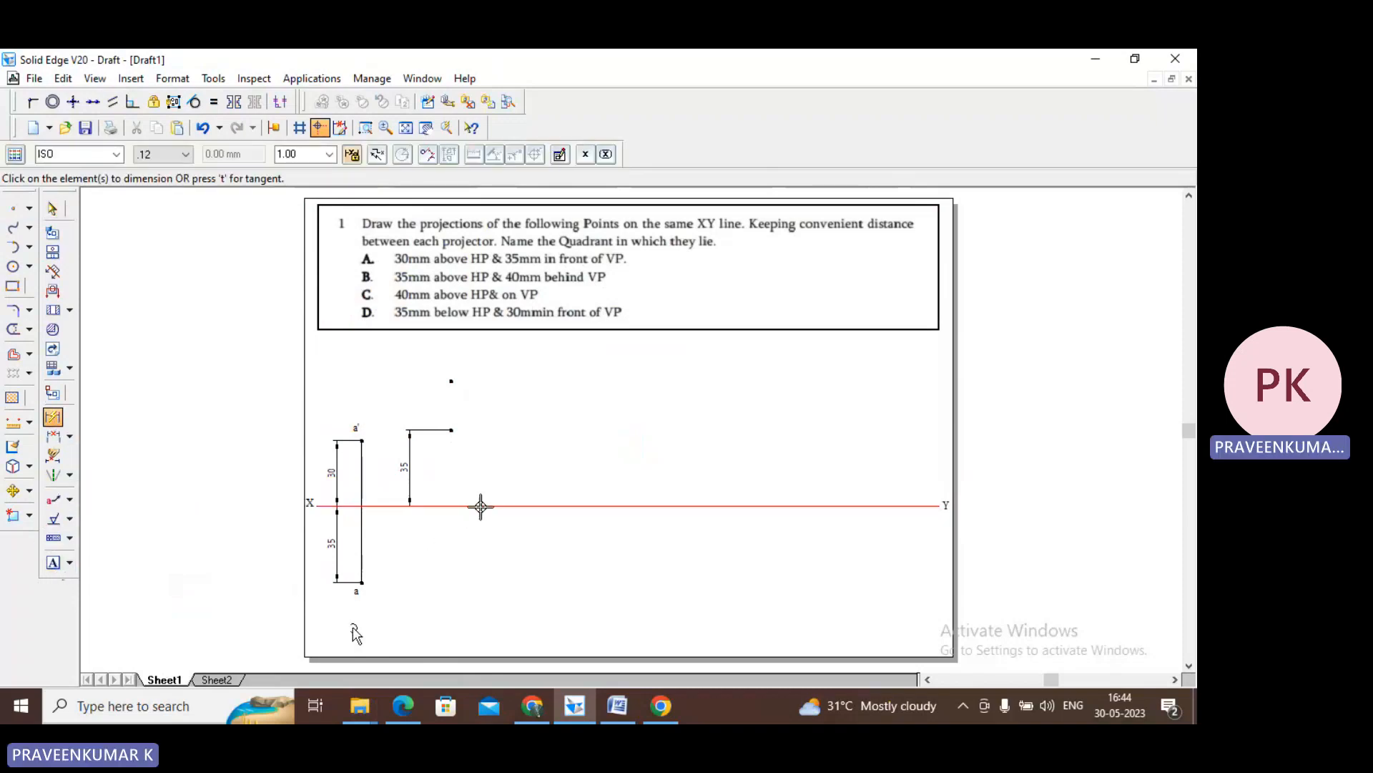
{"action": "left_click", "coordinate": [481, 506]}
{"action": "left_click", "coordinate": [450, 380]}
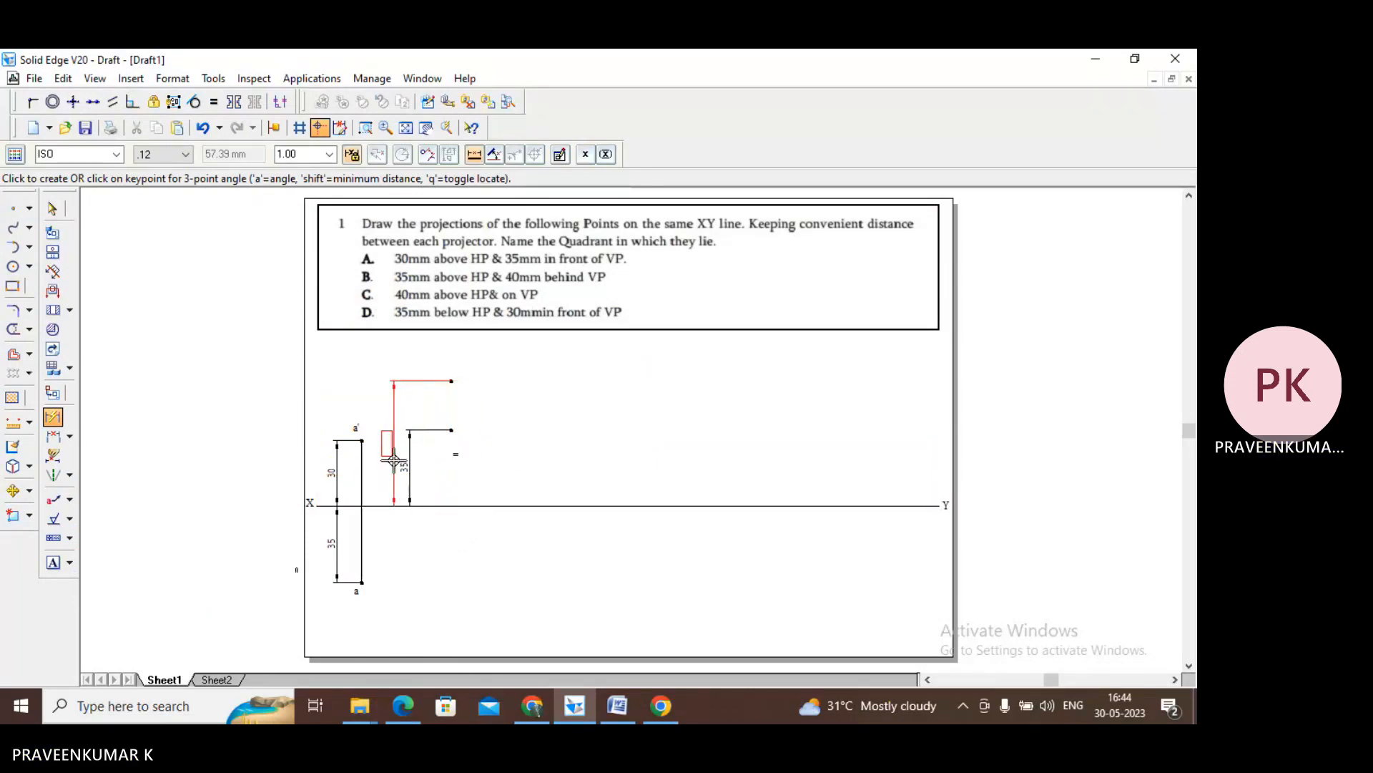
{"action": "left_click", "coordinate": [392, 460]}
{"action": "type", "text": "4"}
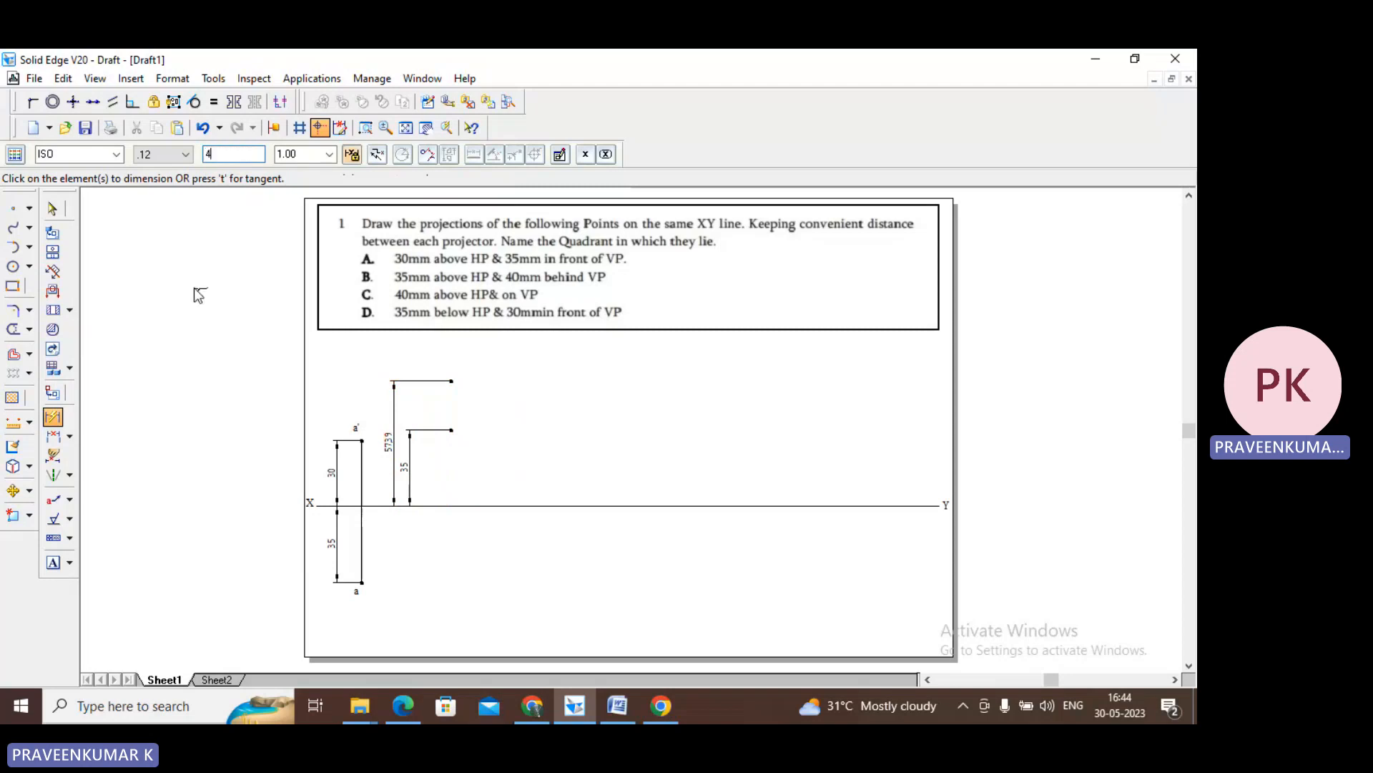
{"action": "type", "text": "0"}
{"action": "key", "text": "Return"}
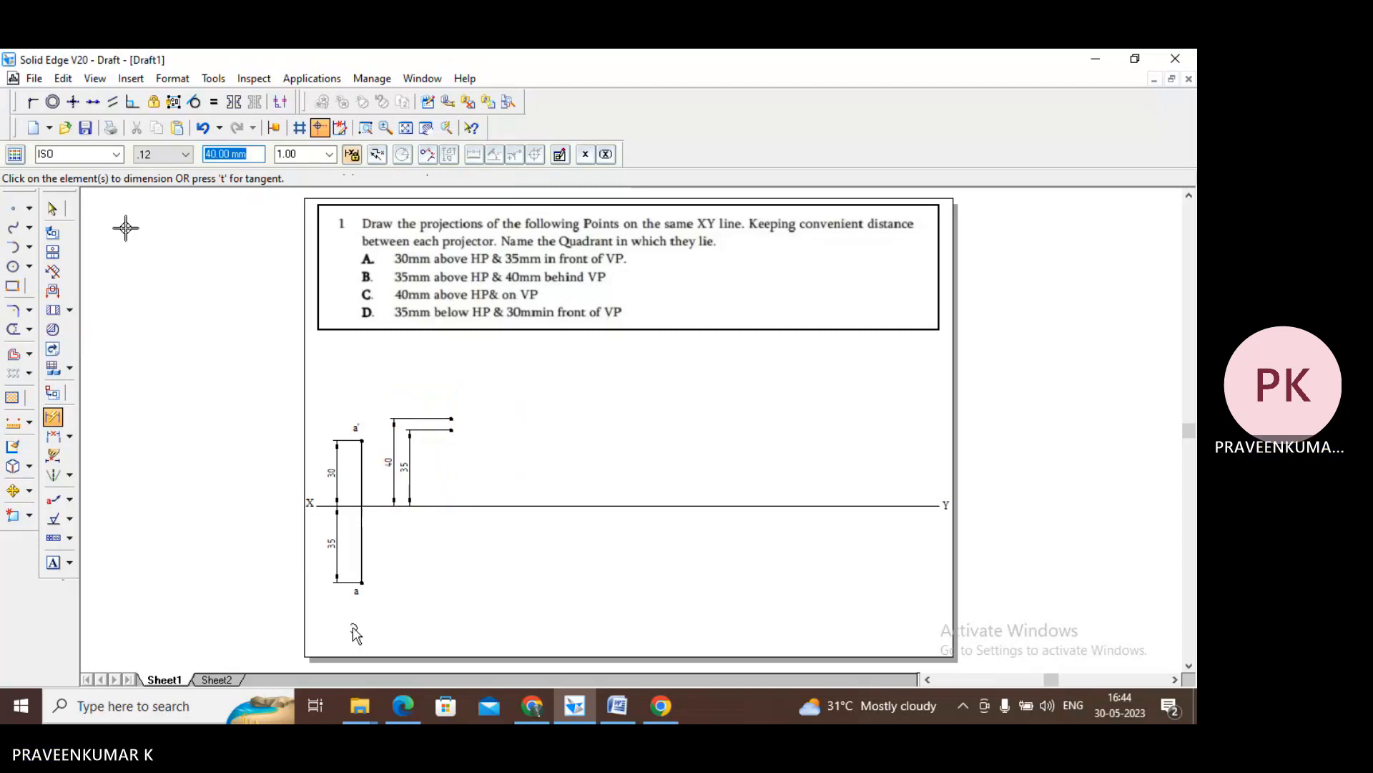
{"action": "left_click", "coordinate": [52, 208]}
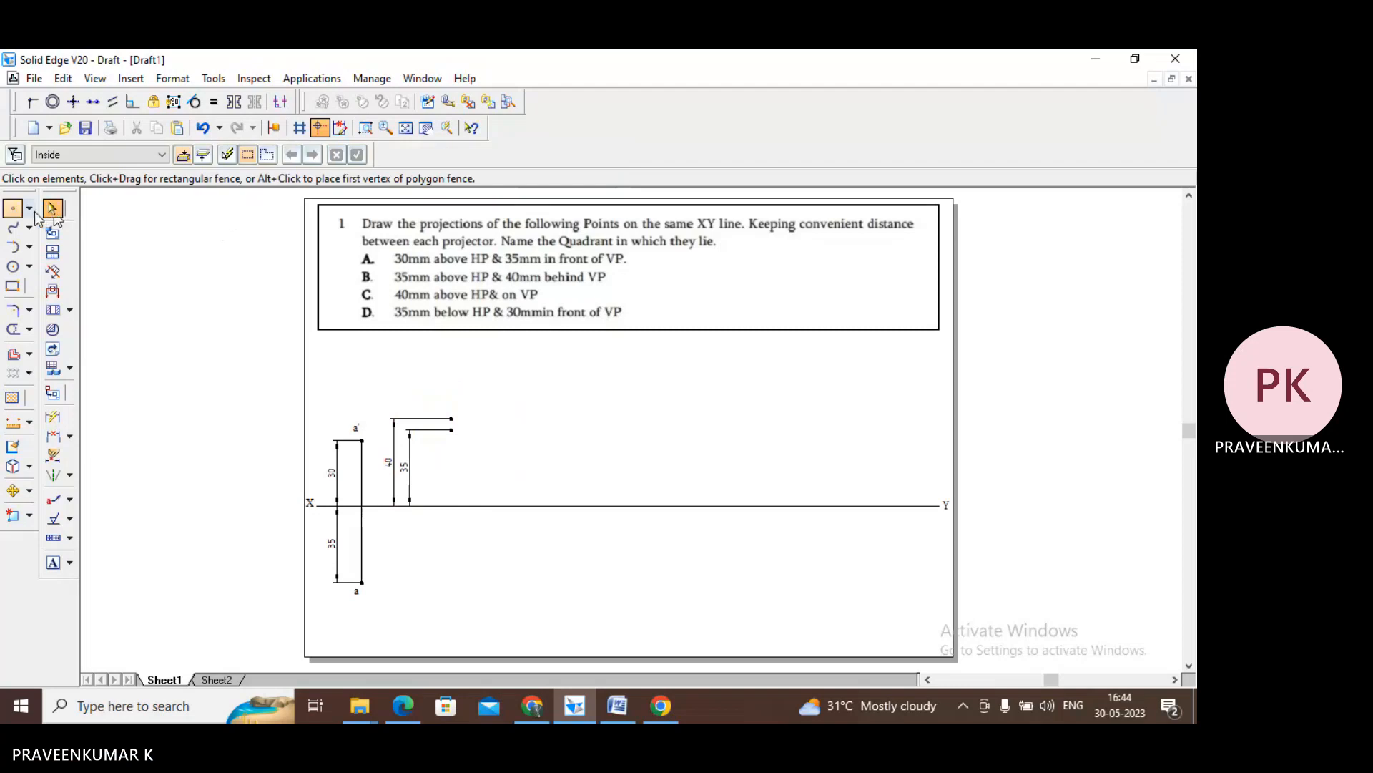
- Draw a vertical line joining the upper and lower points of B
{"action": "left_click", "coordinate": [29, 208]}
{"action": "left_click", "coordinate": [68, 211]}
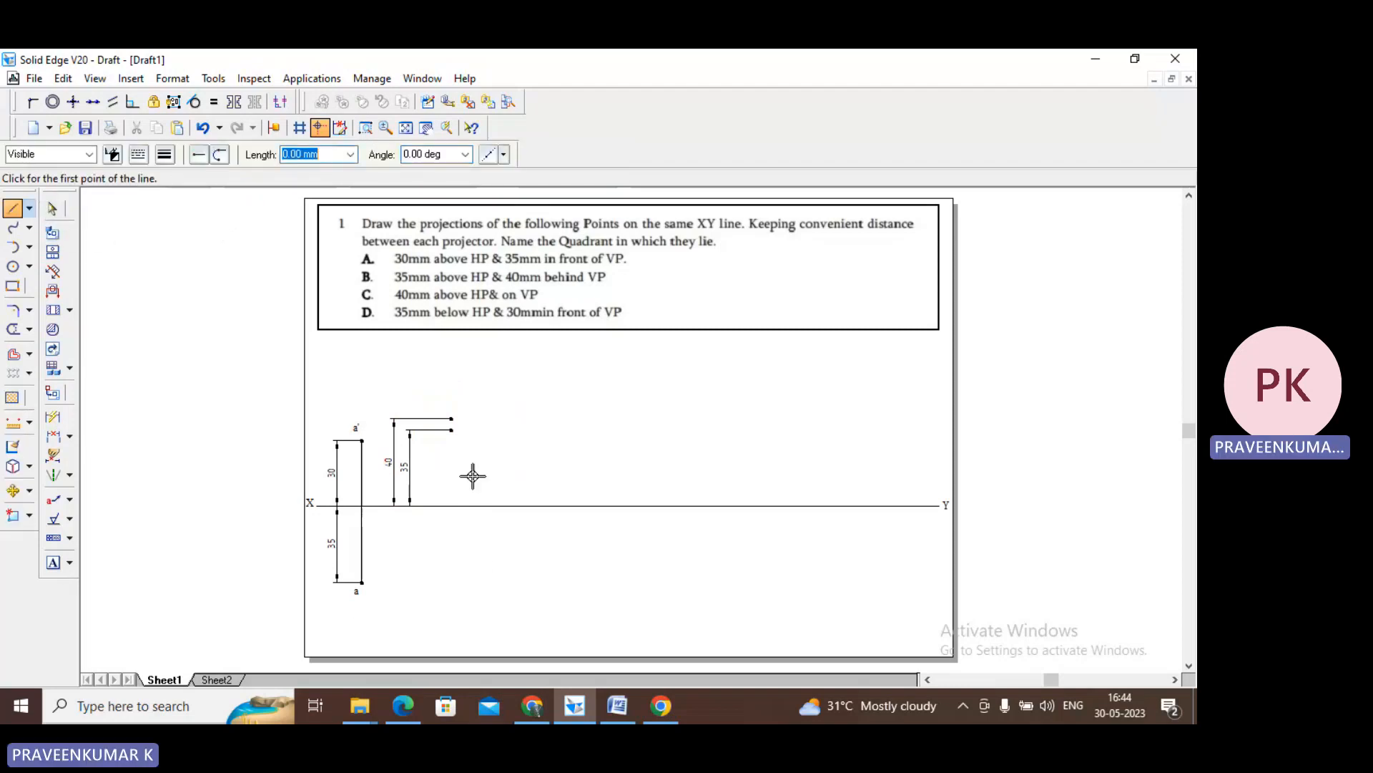
{"action": "left_click", "coordinate": [451, 418]}
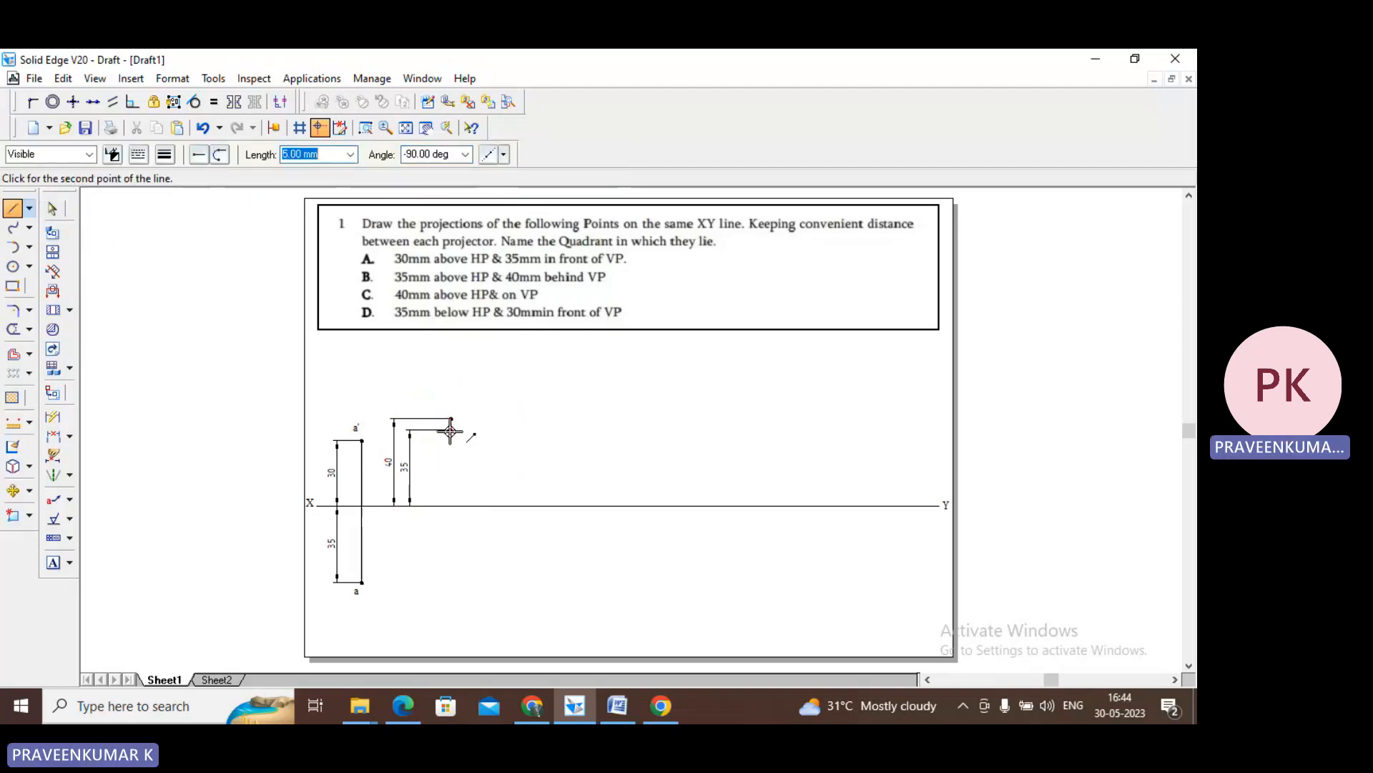
{"action": "left_click", "coordinate": [451, 429]}
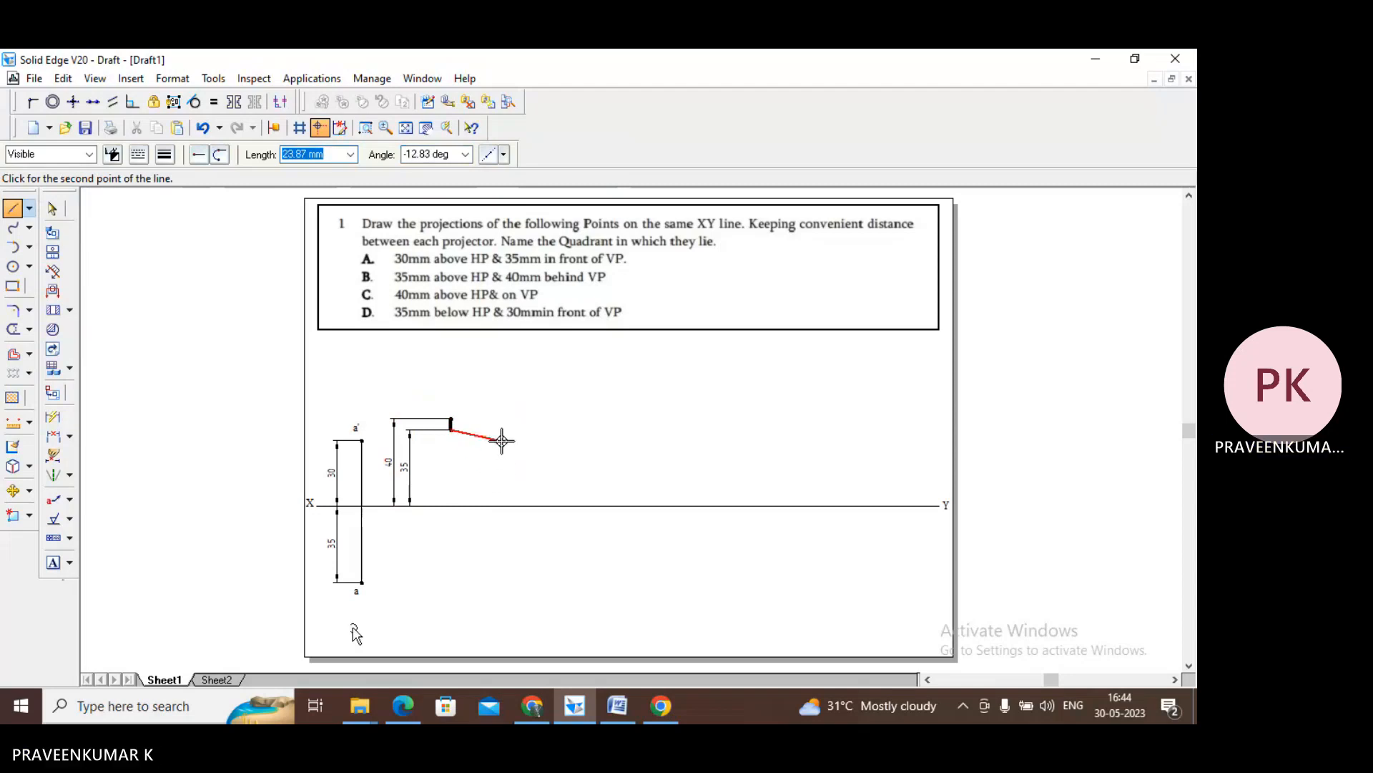
{"action": "key", "text": "Escape"}
{"action": "key", "text": "Escape"}
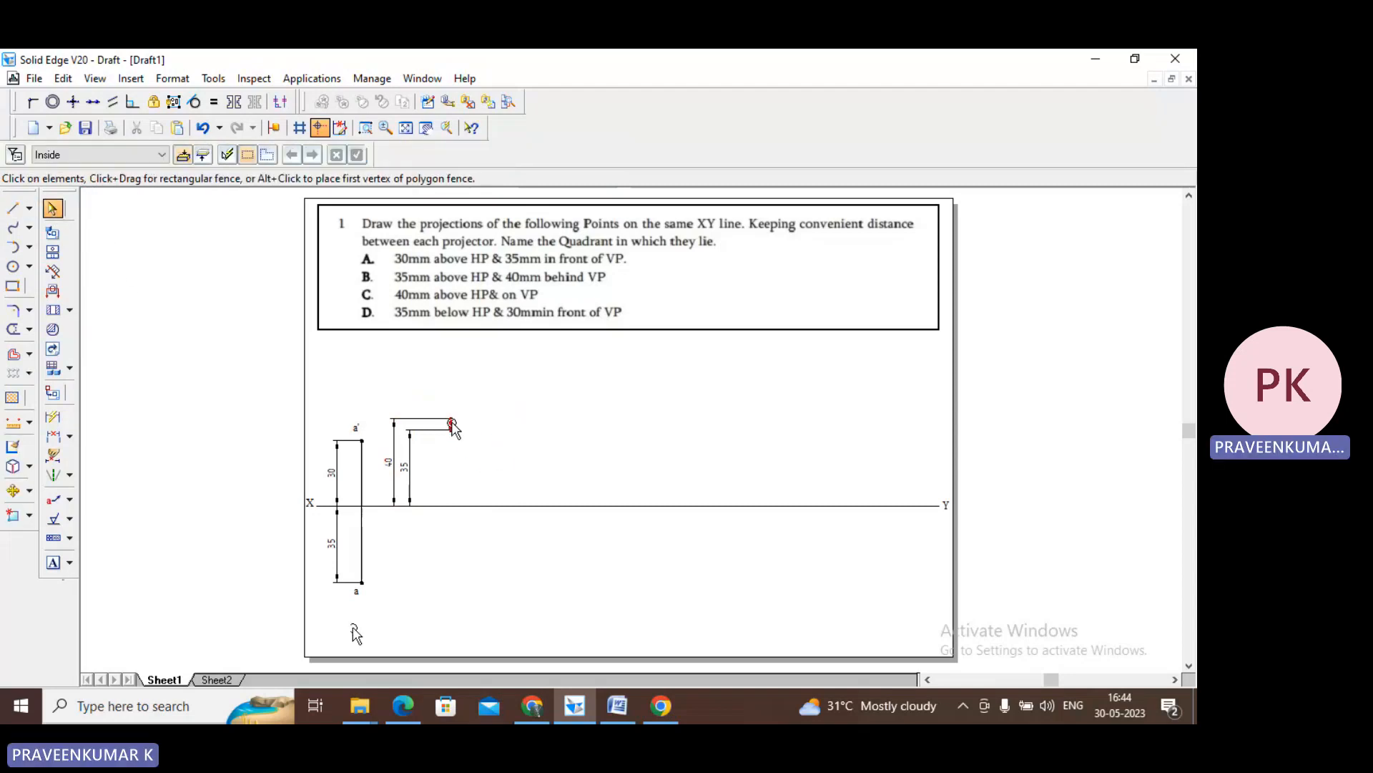
- Set the width of the short line between the two B points to 0.13 mm
{"action": "left_click", "coordinate": [166, 155]}
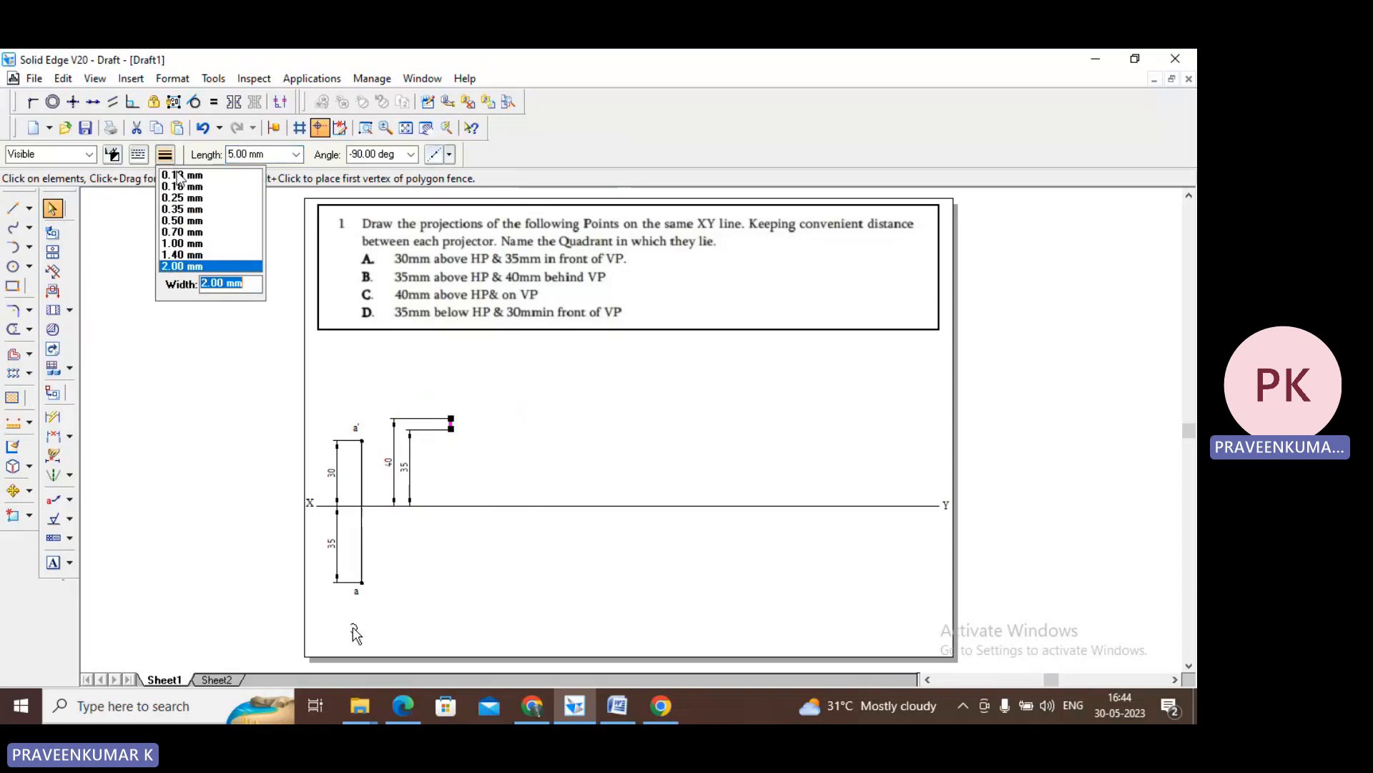
{"action": "left_click", "coordinate": [550, 458]}
{"action": "left_click", "coordinate": [551, 459]}
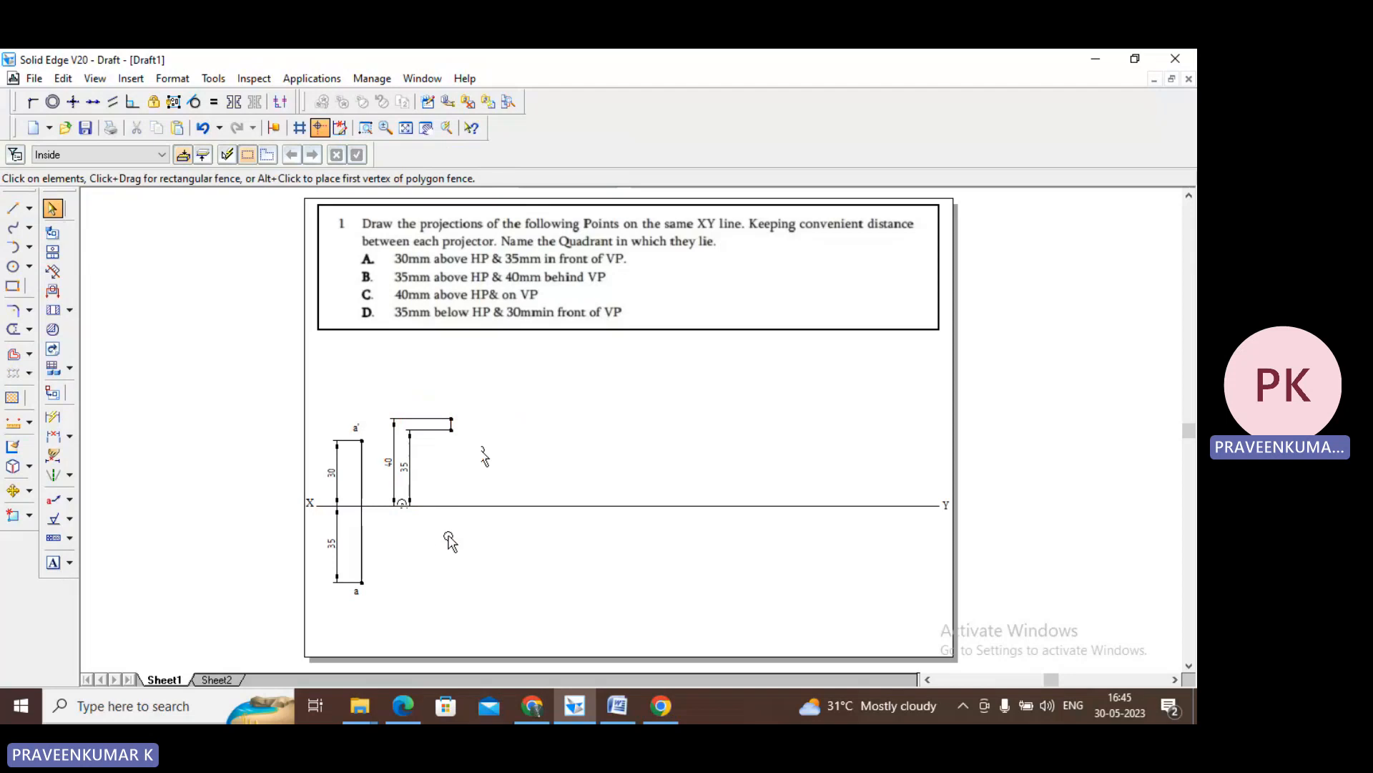
- Draw a 0.13 mm wide vertical projector from the lower B point down to the XY line
{"action": "key", "text": "l"}
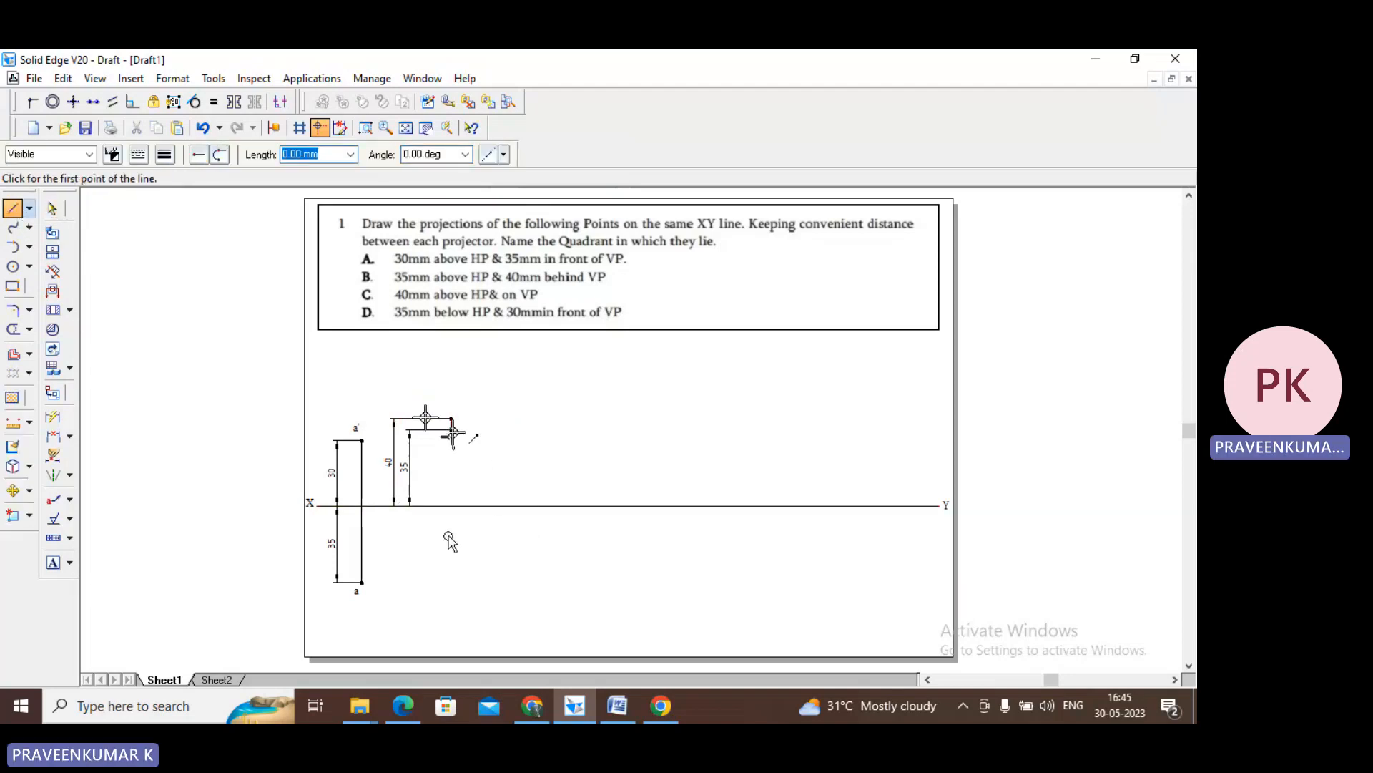
{"action": "left_click", "coordinate": [166, 155]}
{"action": "left_click", "coordinate": [176, 176]}
{"action": "left_click", "coordinate": [451, 430]}
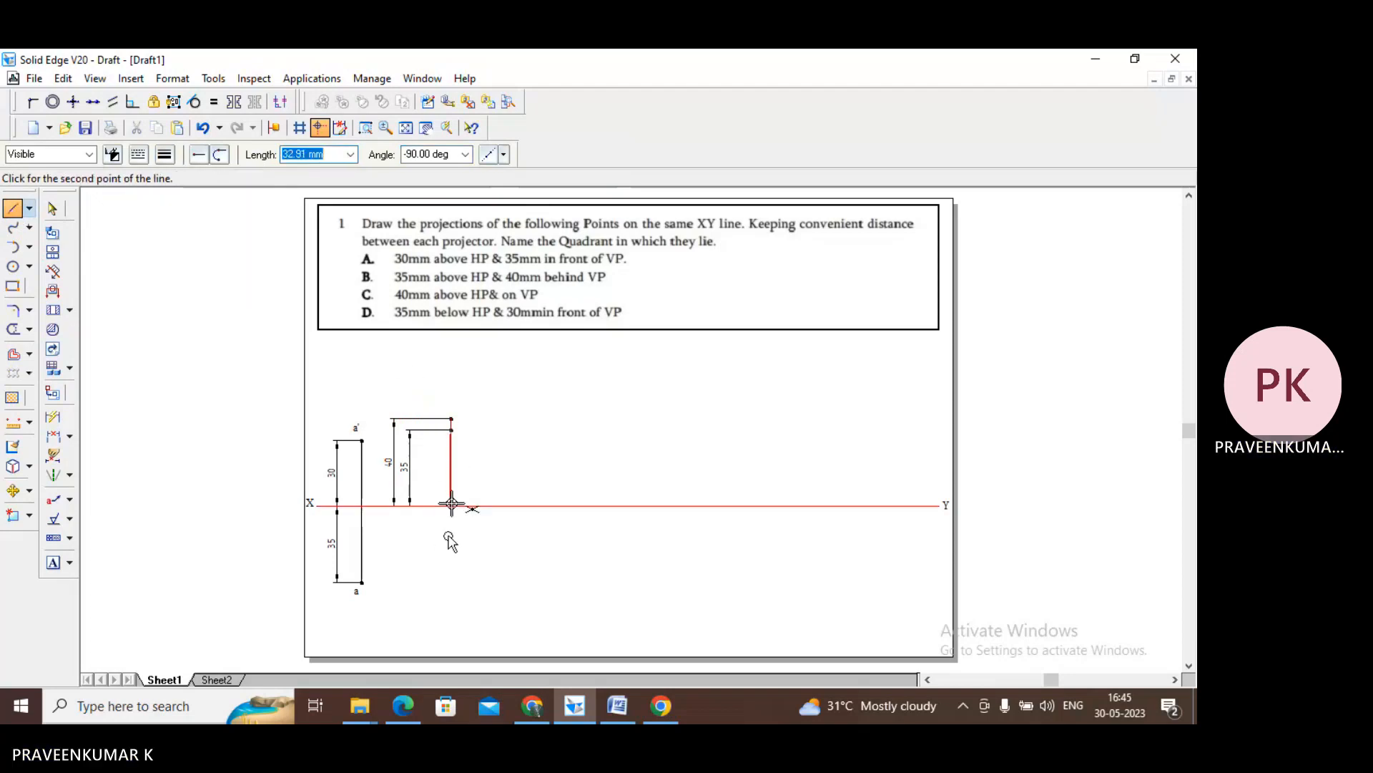
{"action": "left_click", "coordinate": [459, 459]}
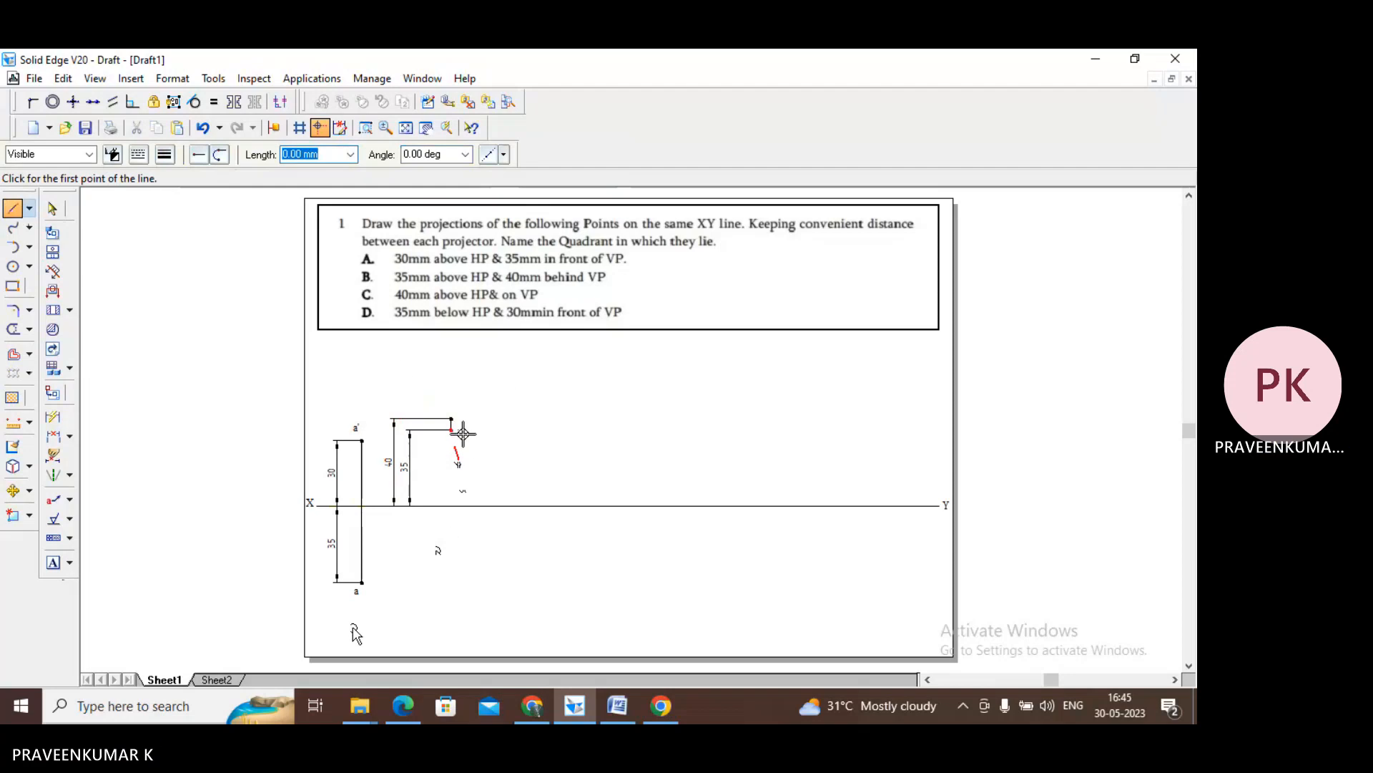
{"action": "left_click", "coordinate": [451, 430]}
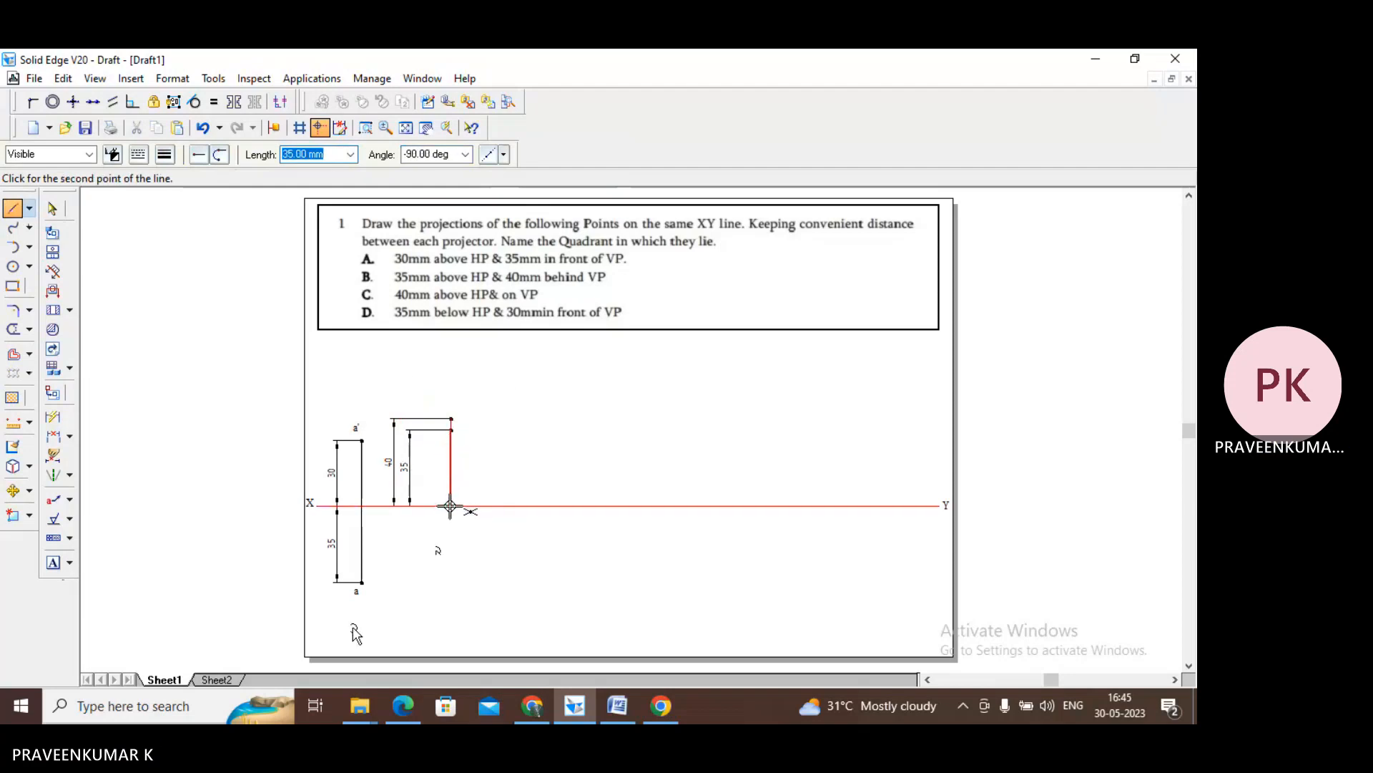
{"action": "left_click", "coordinate": [451, 506]}
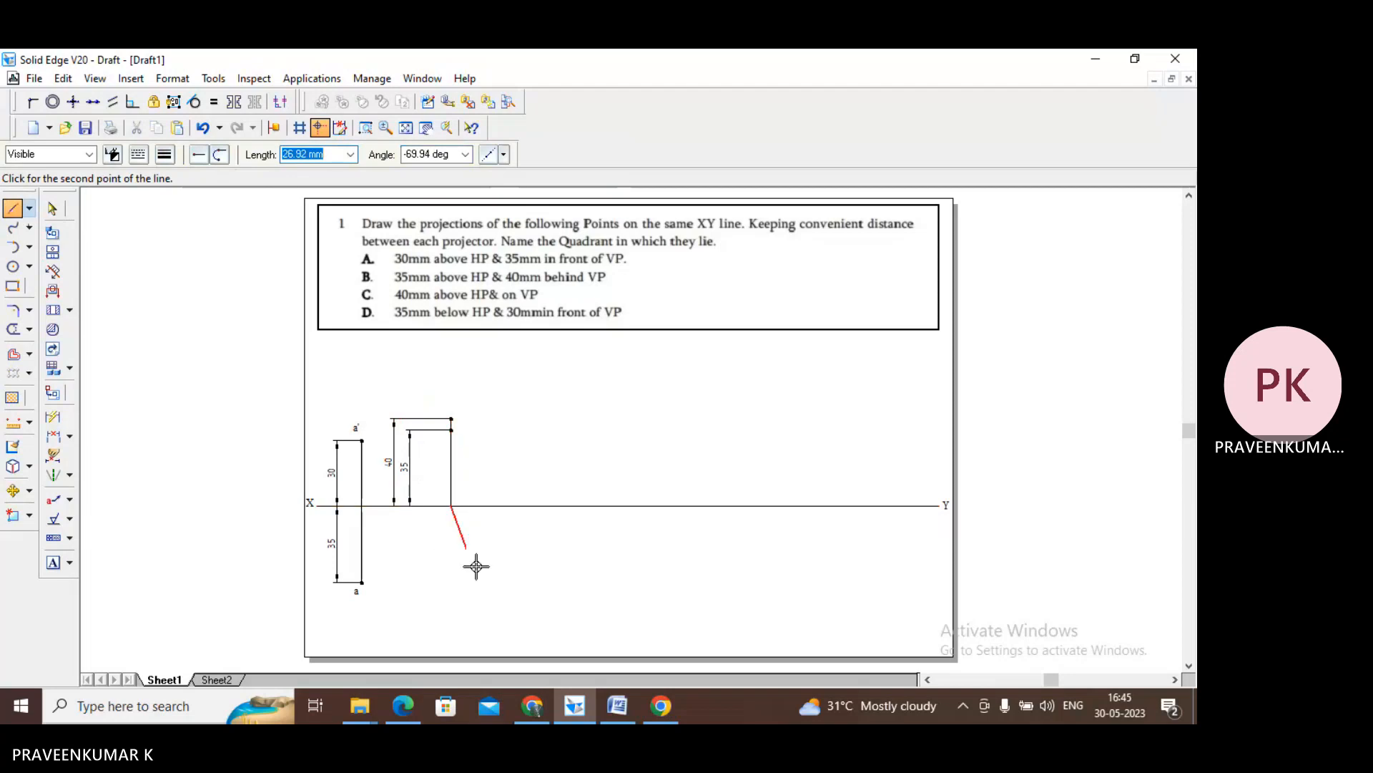
{"action": "right_click", "coordinate": [527, 591]}
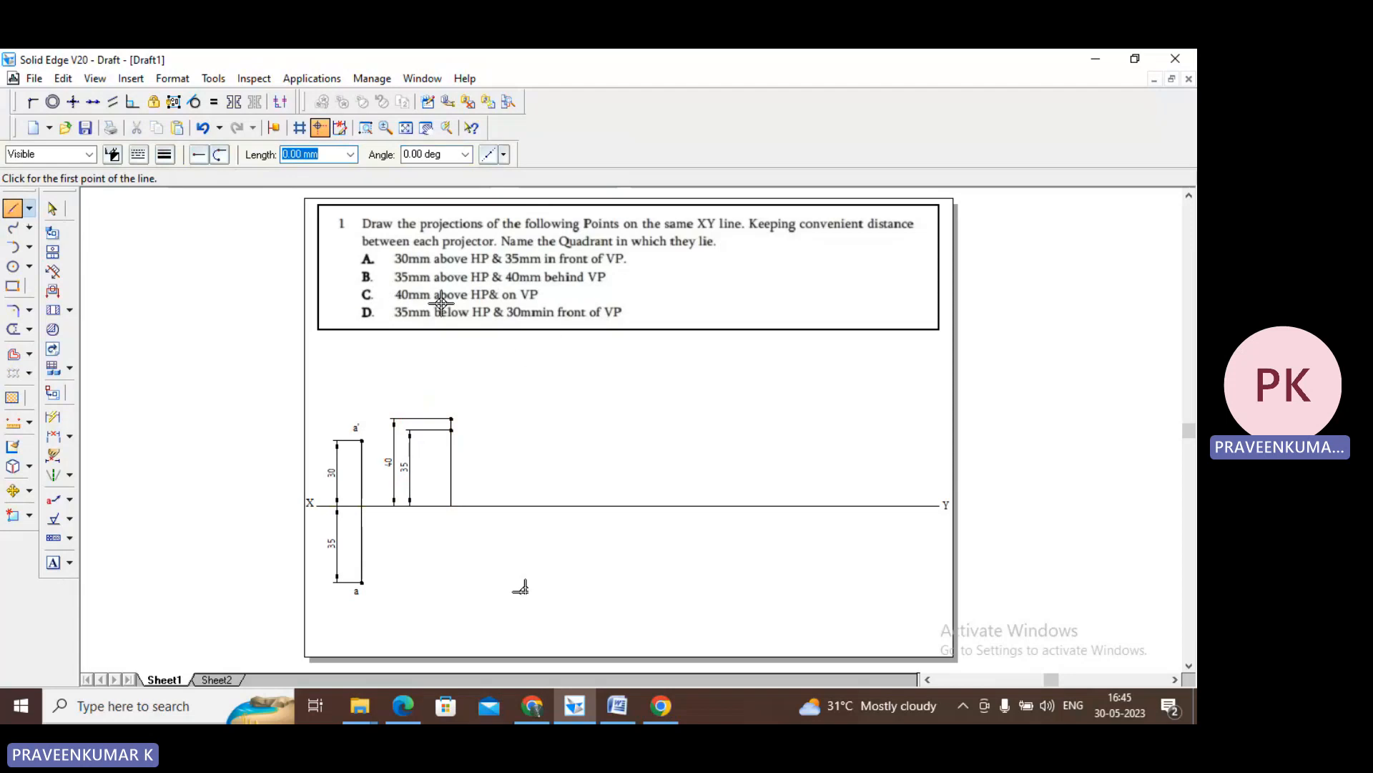
{"action": "left_click", "coordinate": [50, 208]}
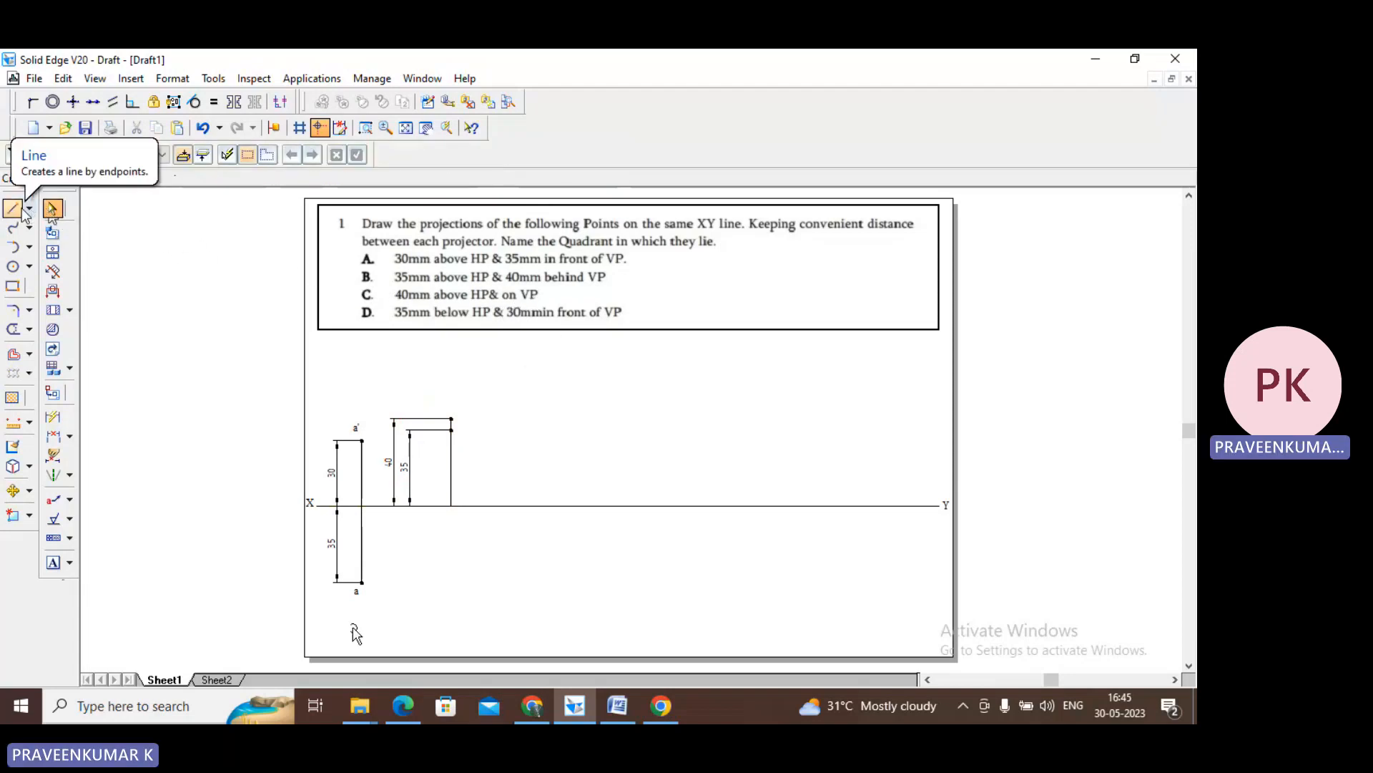
{"action": "left_click", "coordinate": [29, 208]}
{"action": "left_click", "coordinate": [71, 226]}
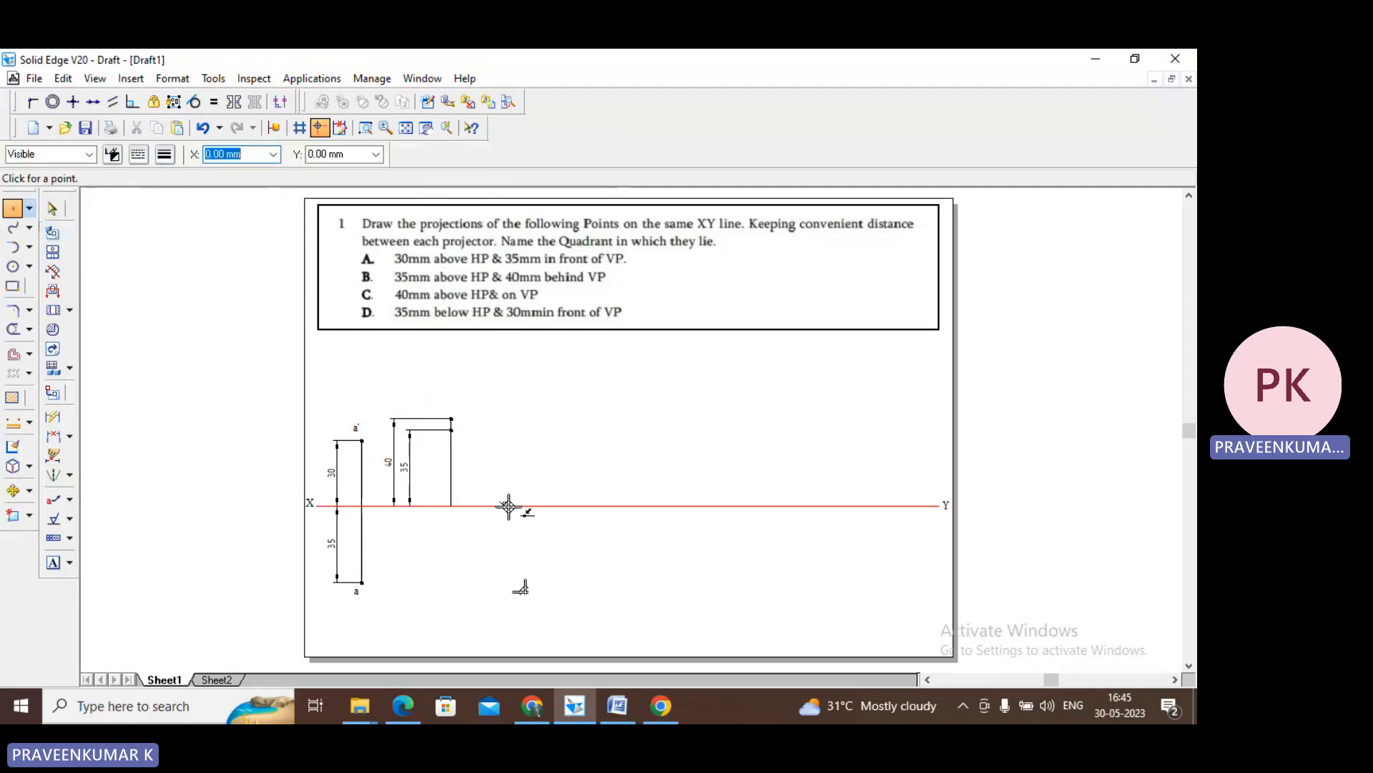
{"action": "left_click", "coordinate": [52, 208]}
- Add the text labels b and b' in the empty area on the Y side of B's projector
{"action": "left_click", "coordinate": [53, 563]}
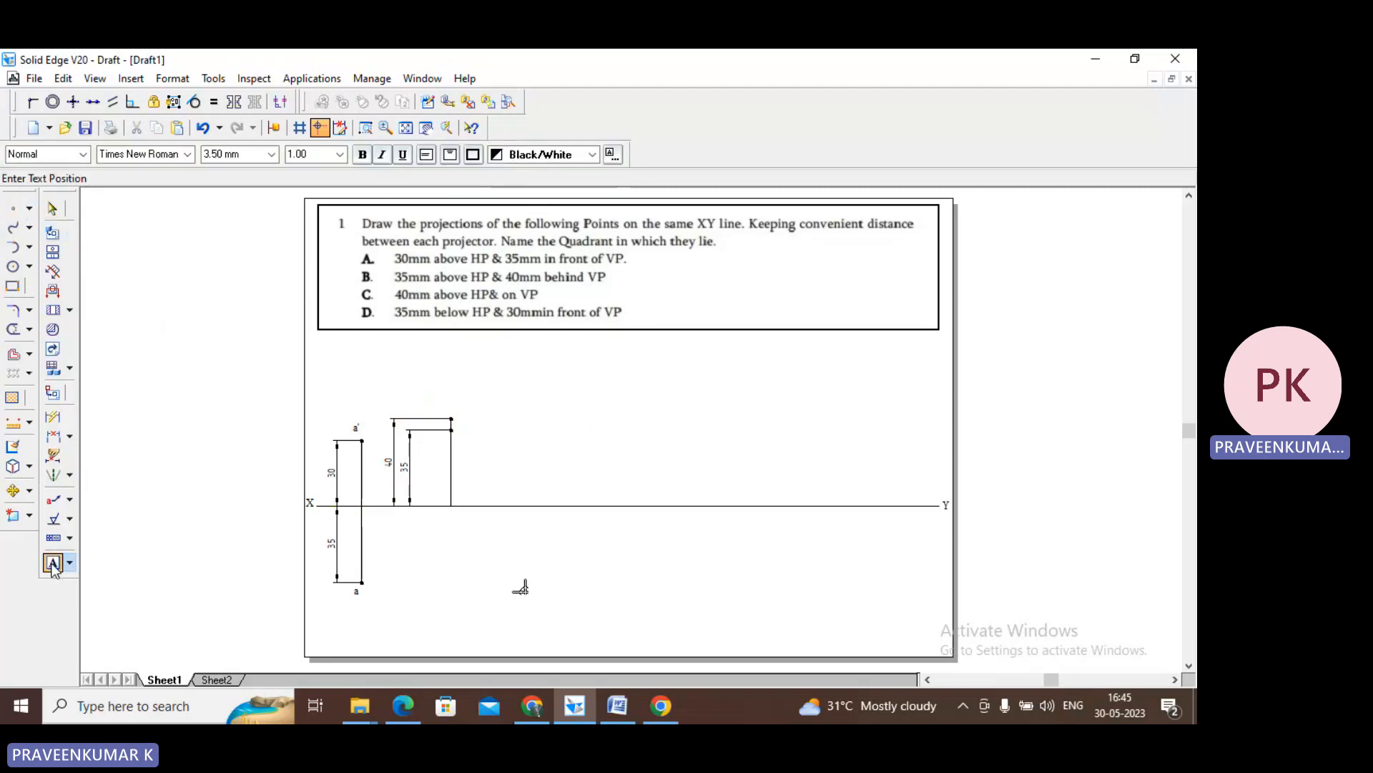
{"action": "left_click", "coordinate": [531, 401]}
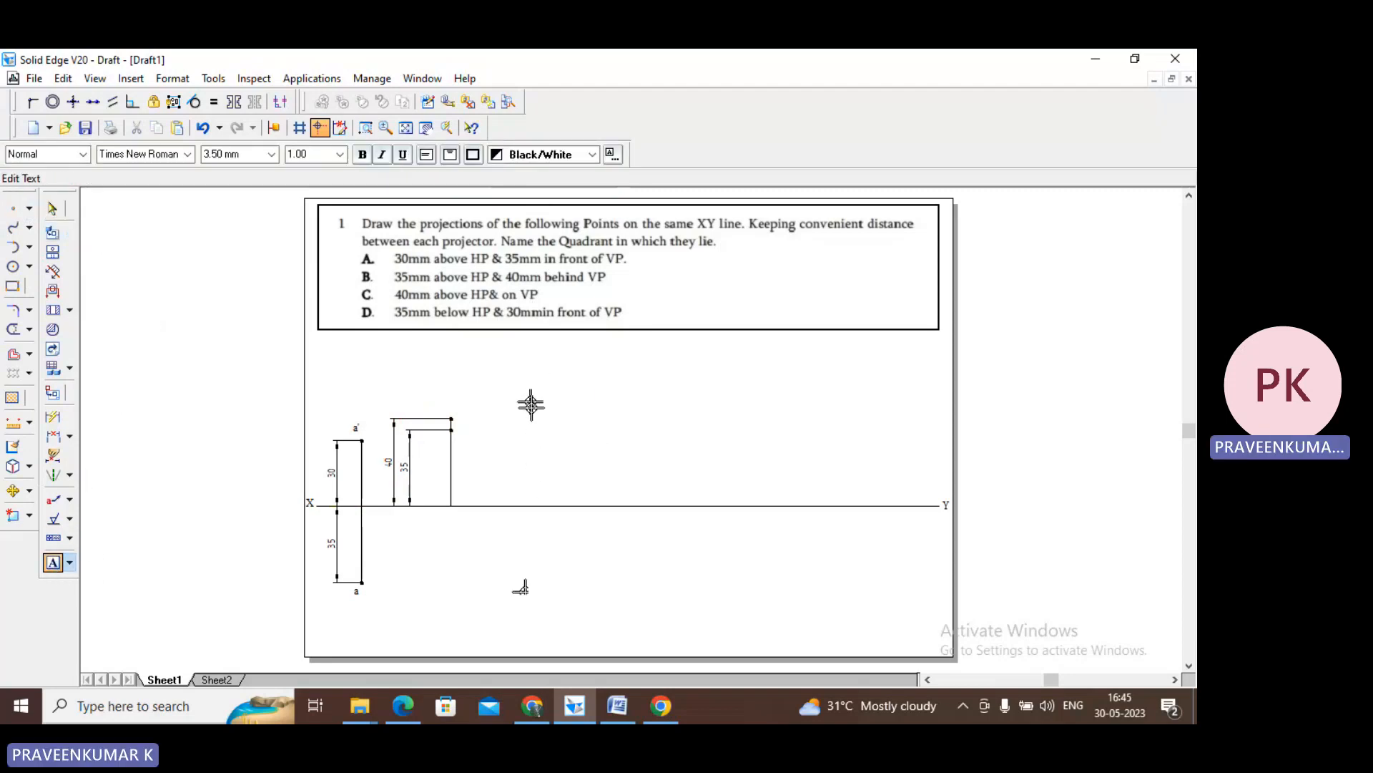
{"action": "type", "text": "b"}
{"action": "left_click", "coordinate": [593, 434]}
{"action": "type", "text": "b"}
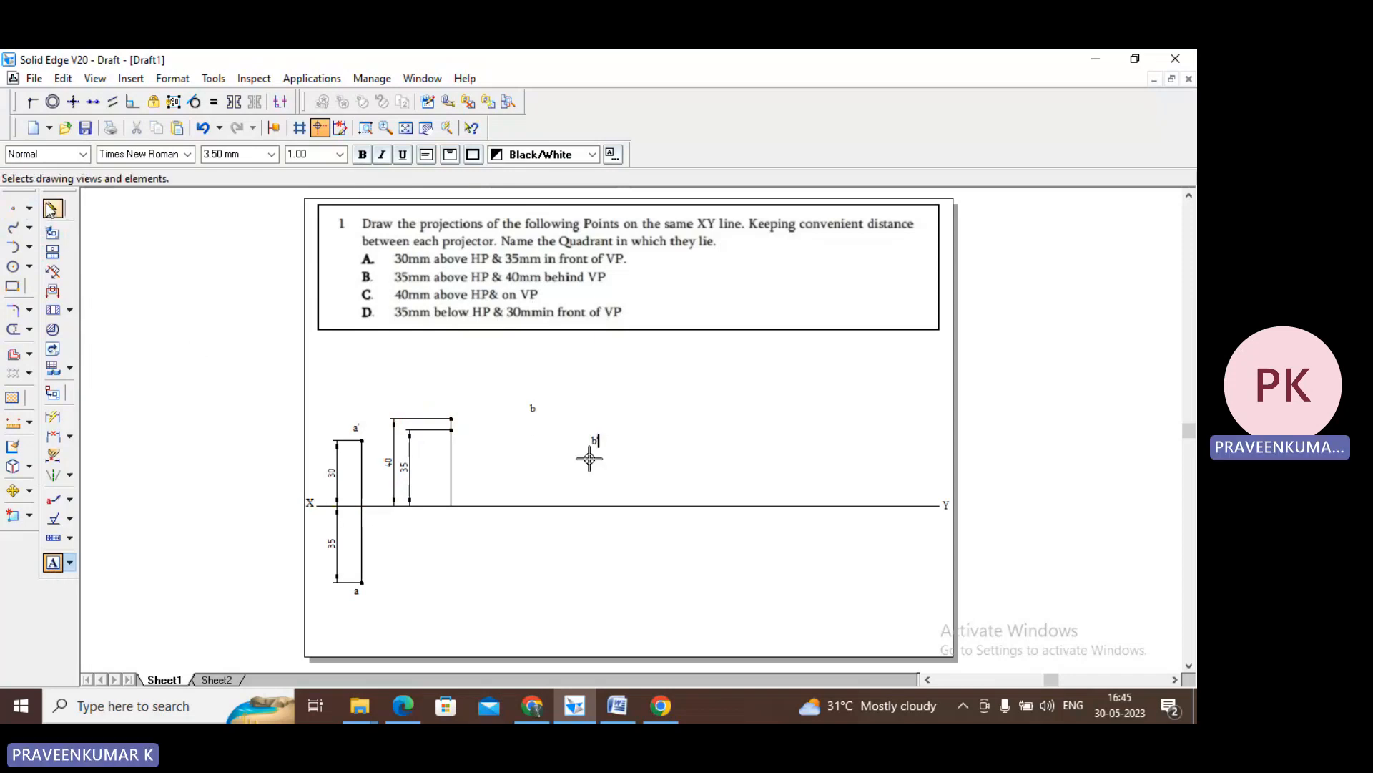
{"action": "type", "text": "'"}
{"action": "key", "text": "Escape"}
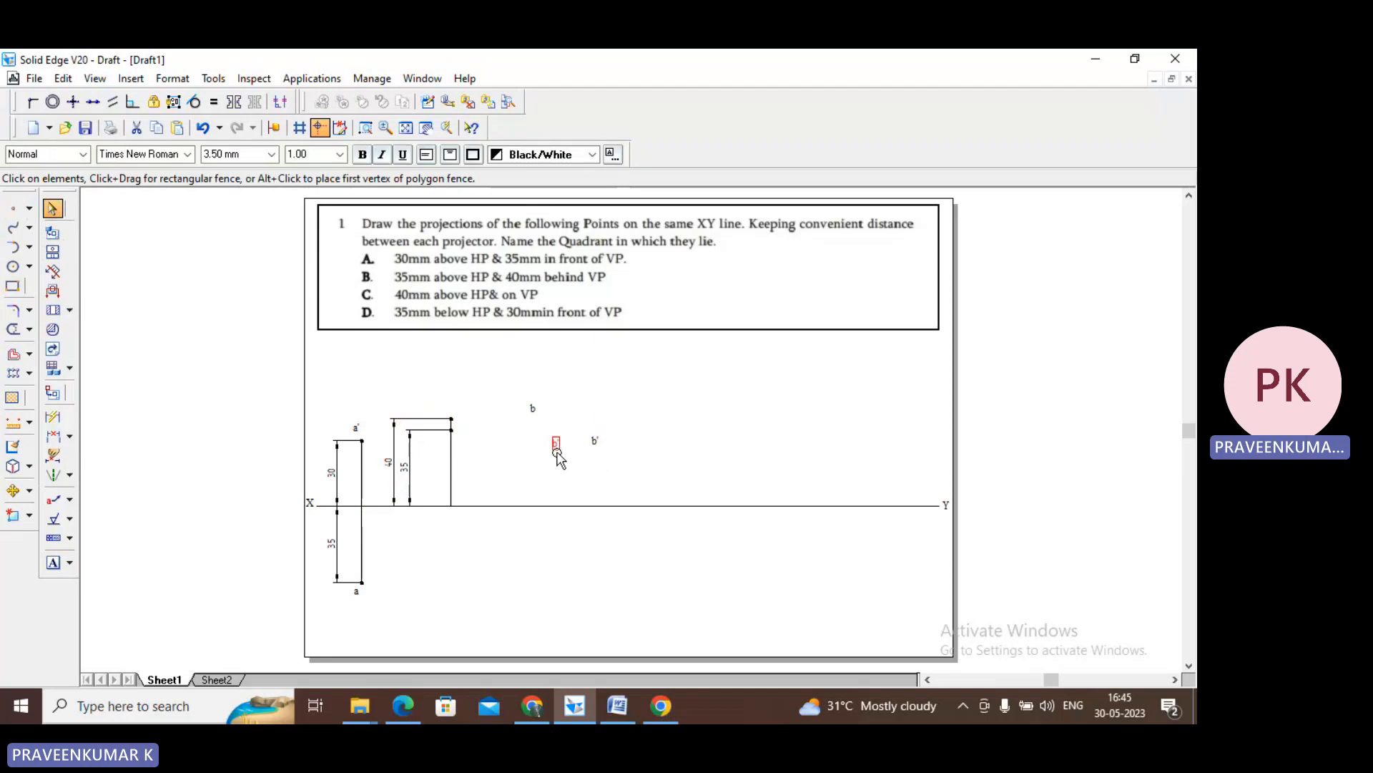
- Move the label b' just below the lower B point and the label b just above the upper B point
{"action": "left_click_drag", "start_coordinate": [500, 455], "coordinate": [467, 447]}
{"action": "left_click", "coordinate": [503, 486]}
{"action": "left_click_drag", "start_coordinate": [534, 419], "coordinate": [497, 410]}
{"action": "left_click", "coordinate": [570, 453]}
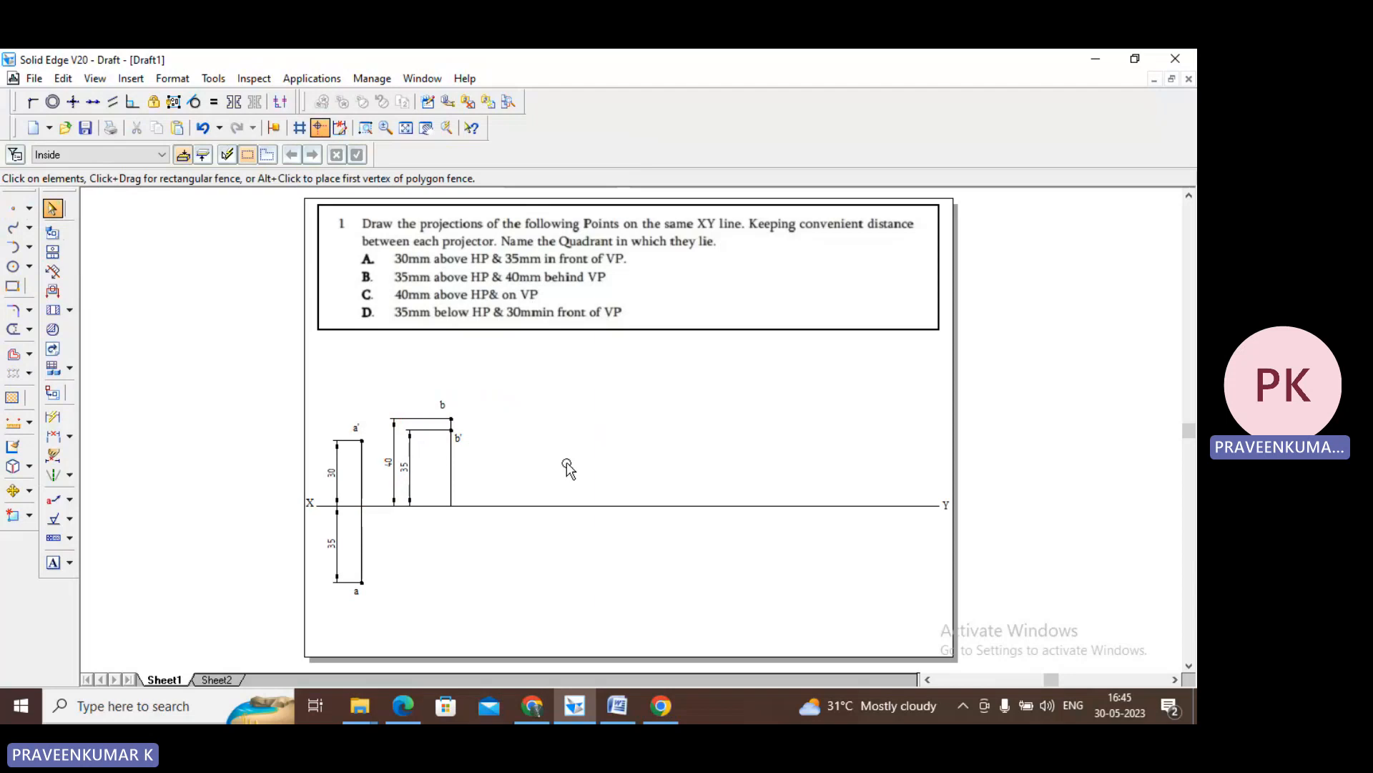
{"action": "left_click_drag", "start_coordinate": [438, 409], "coordinate": [456, 407]}
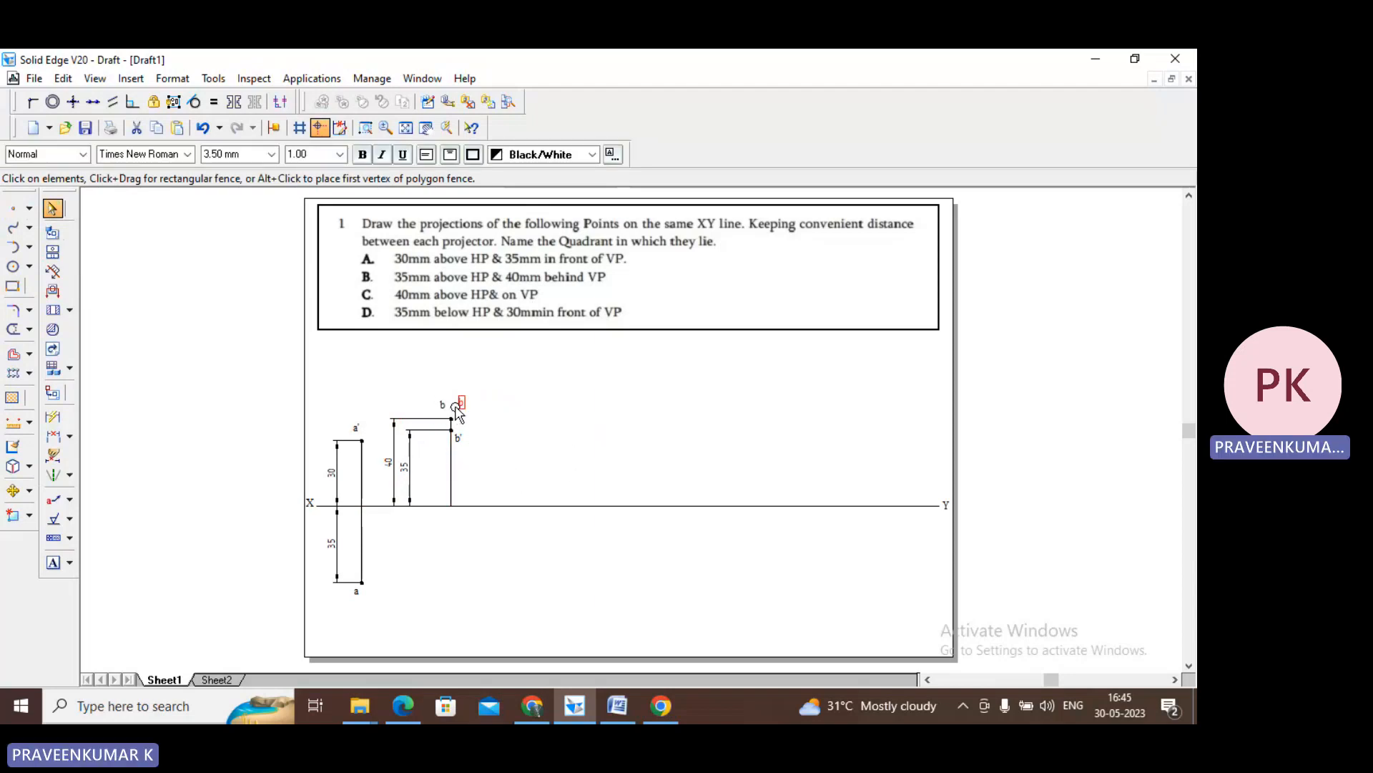
{"action": "left_click", "coordinate": [542, 435]}
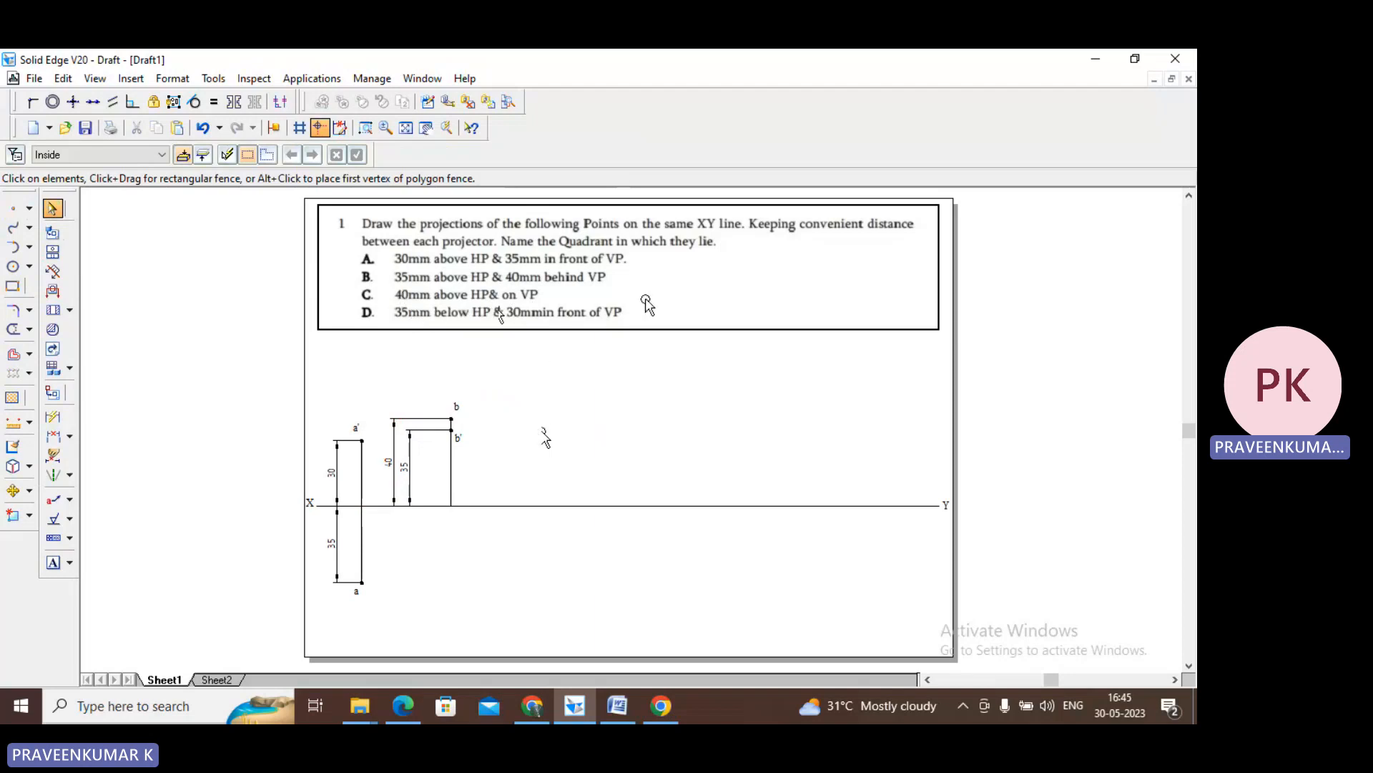
- Place a 2.00 mm wide point for C about 35 mm above the XY line, on the Y side of B's projector
{"action": "left_click", "coordinate": [12, 208]}
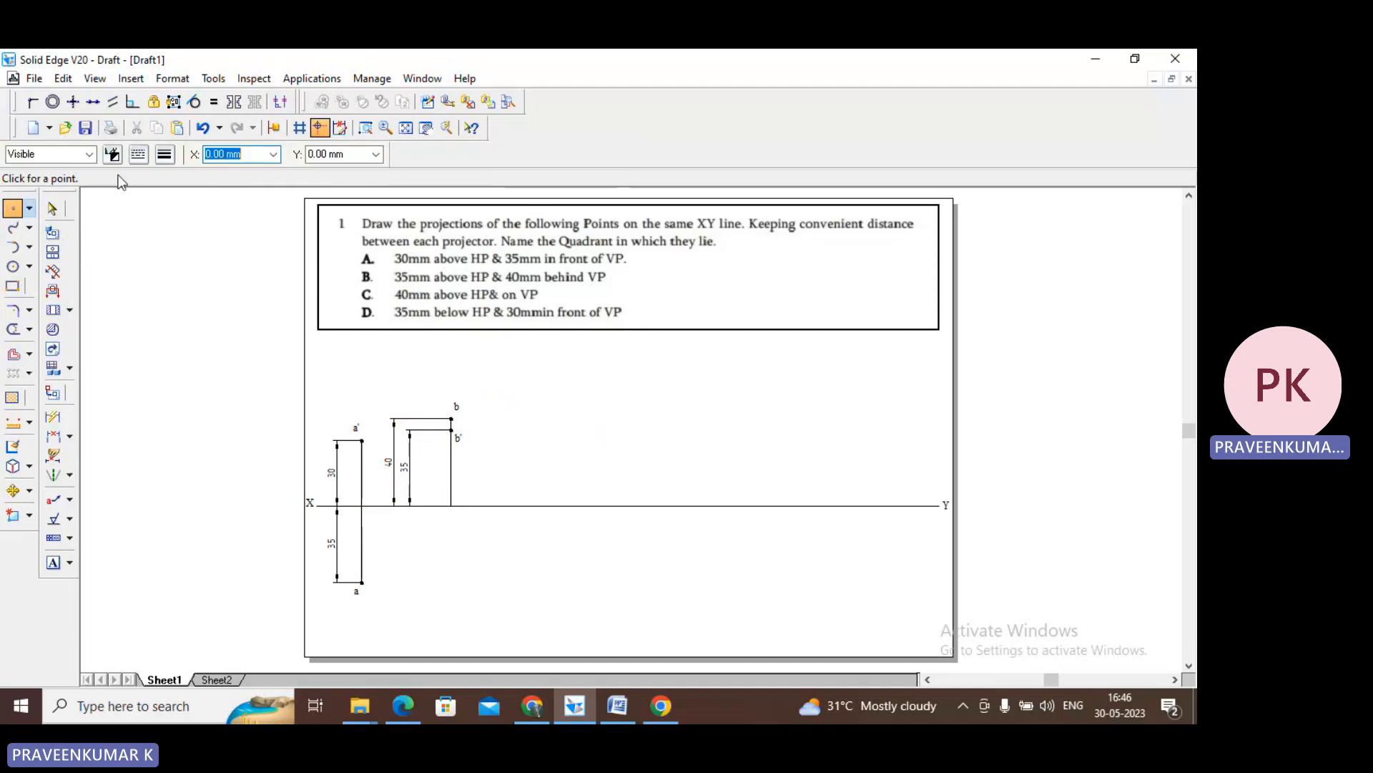
{"action": "left_click", "coordinate": [164, 154]}
{"action": "left_click", "coordinate": [189, 264]}
{"action": "left_click", "coordinate": [52, 208]}
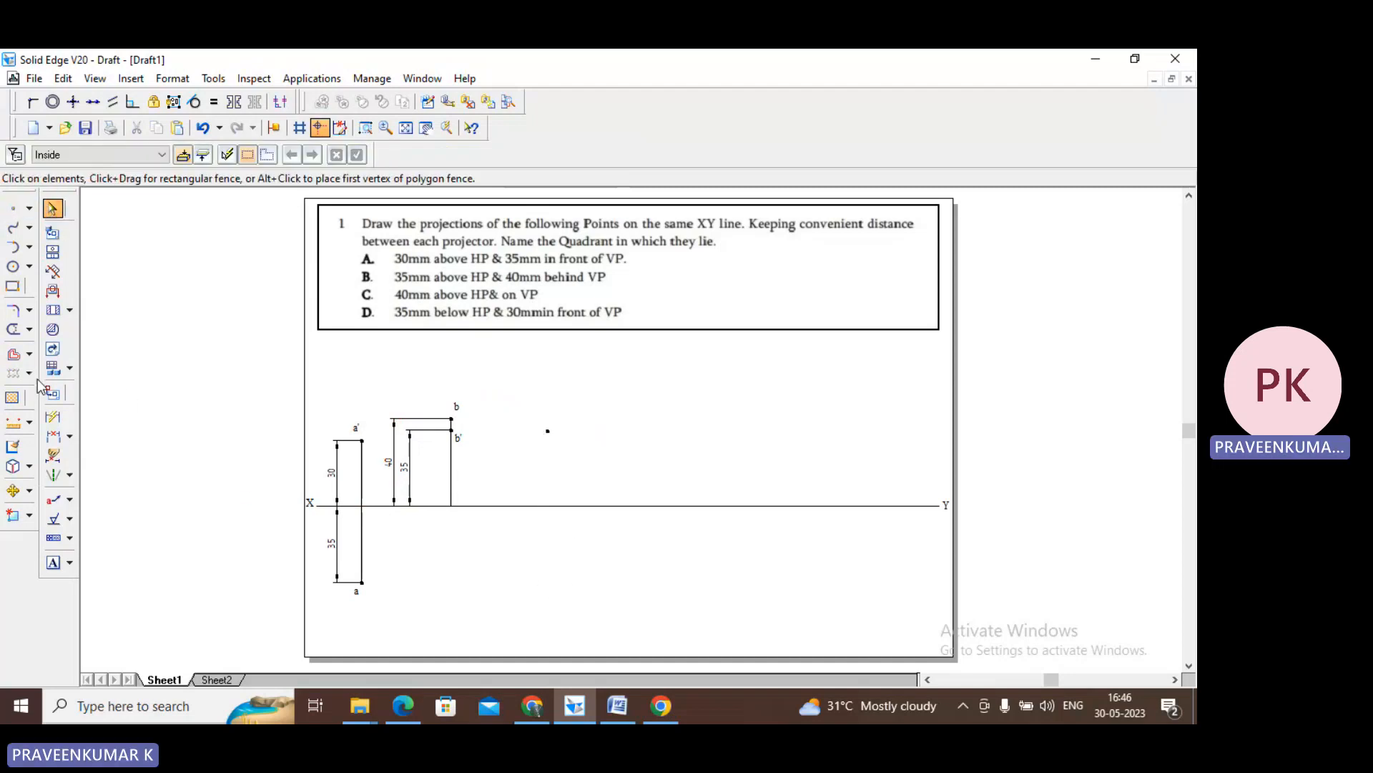
- Dimension the C point's height above the XY line on its X side and set it to 40 mm
{"action": "left_click", "coordinate": [53, 417]}
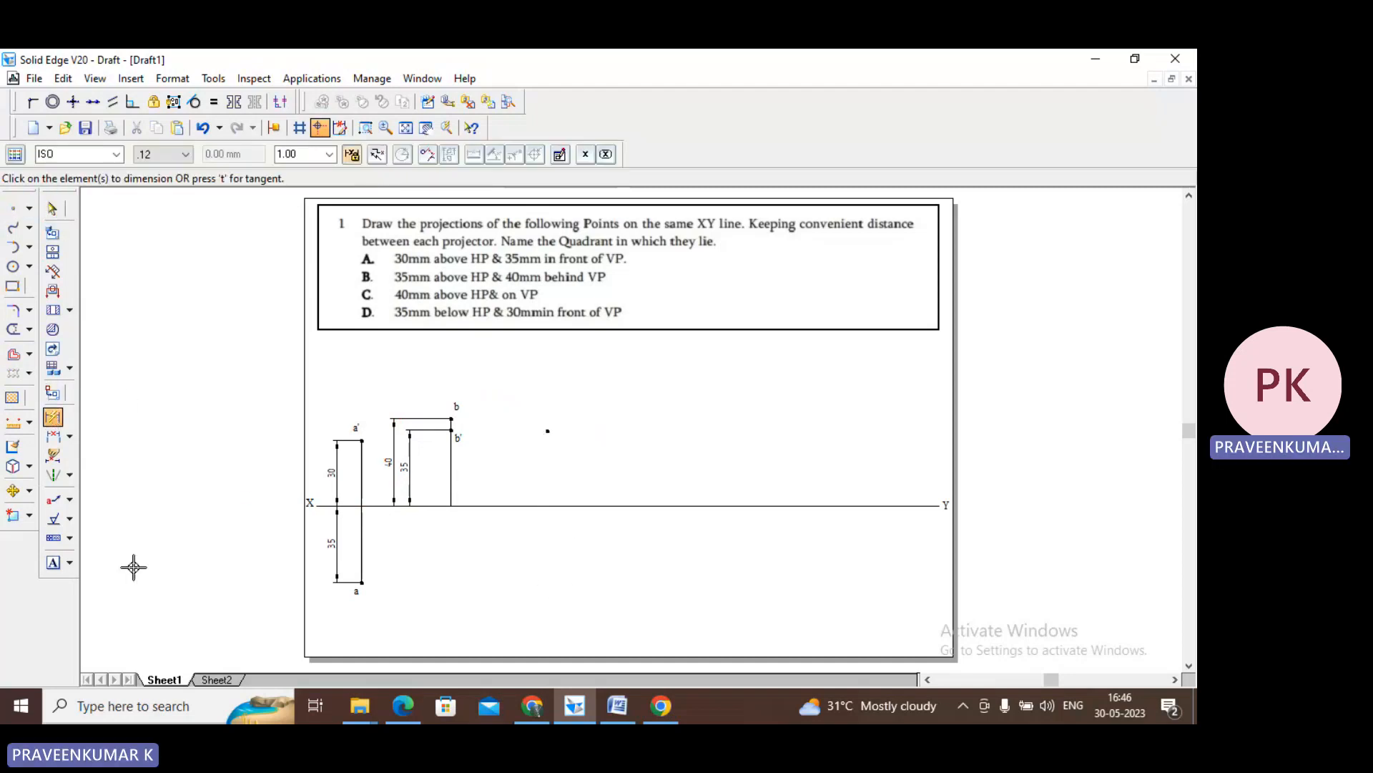
{"action": "left_click", "coordinate": [562, 506]}
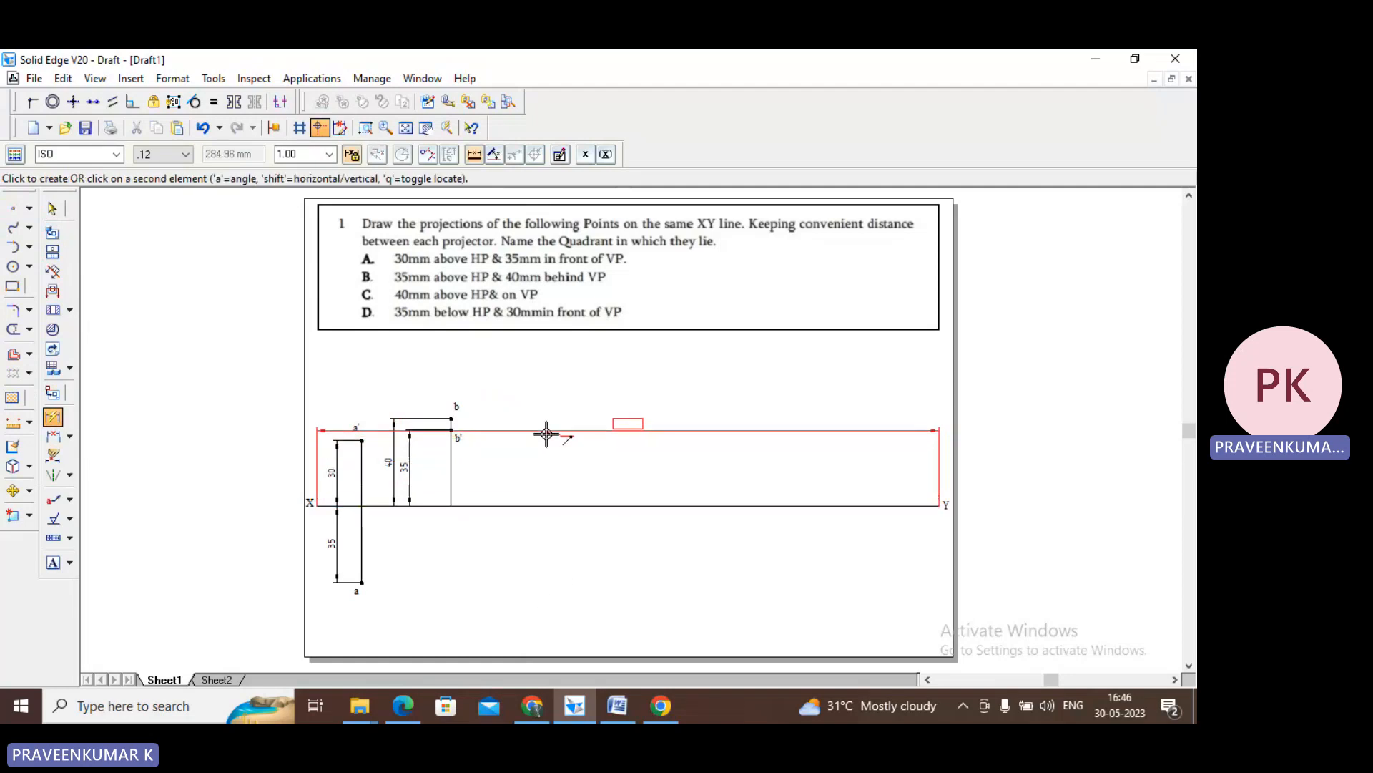
{"action": "left_click", "coordinate": [546, 432]}
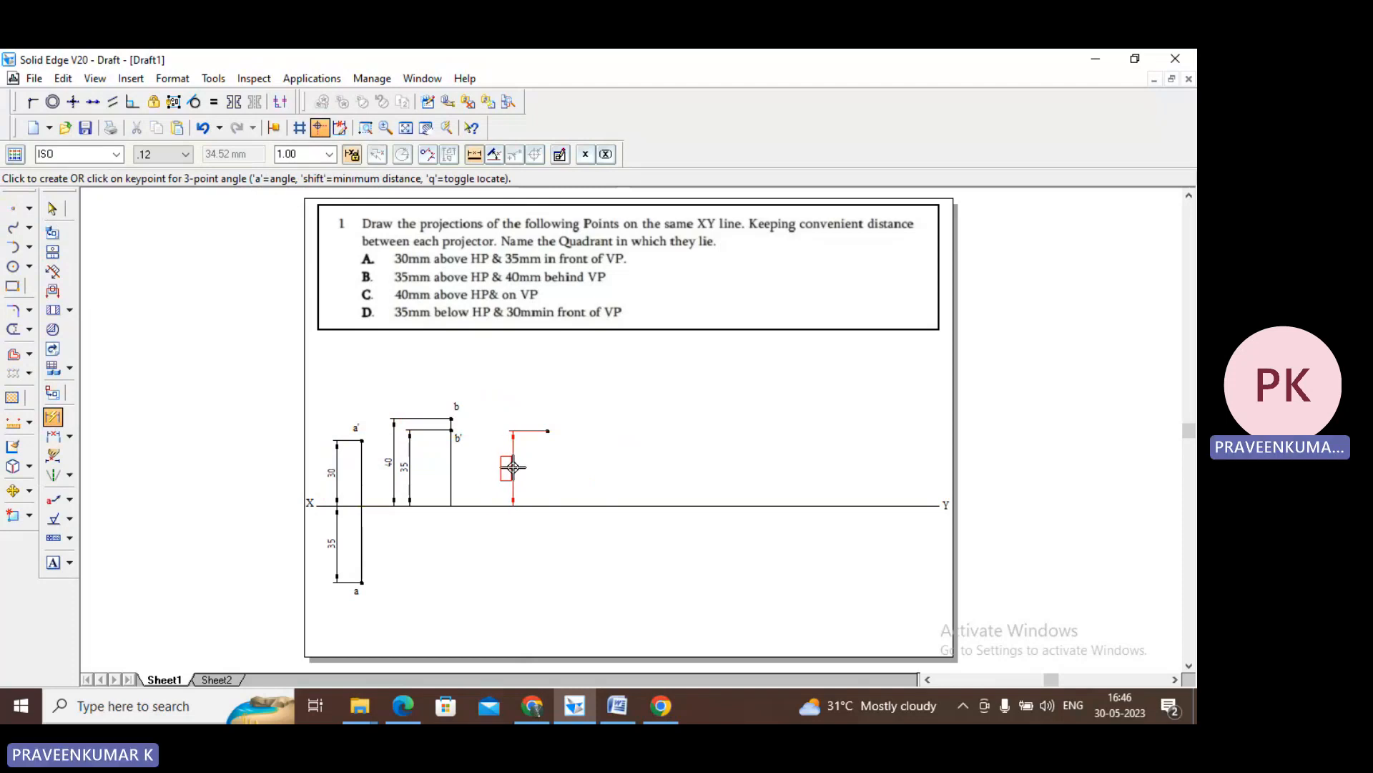
{"action": "left_click", "coordinate": [513, 466]}
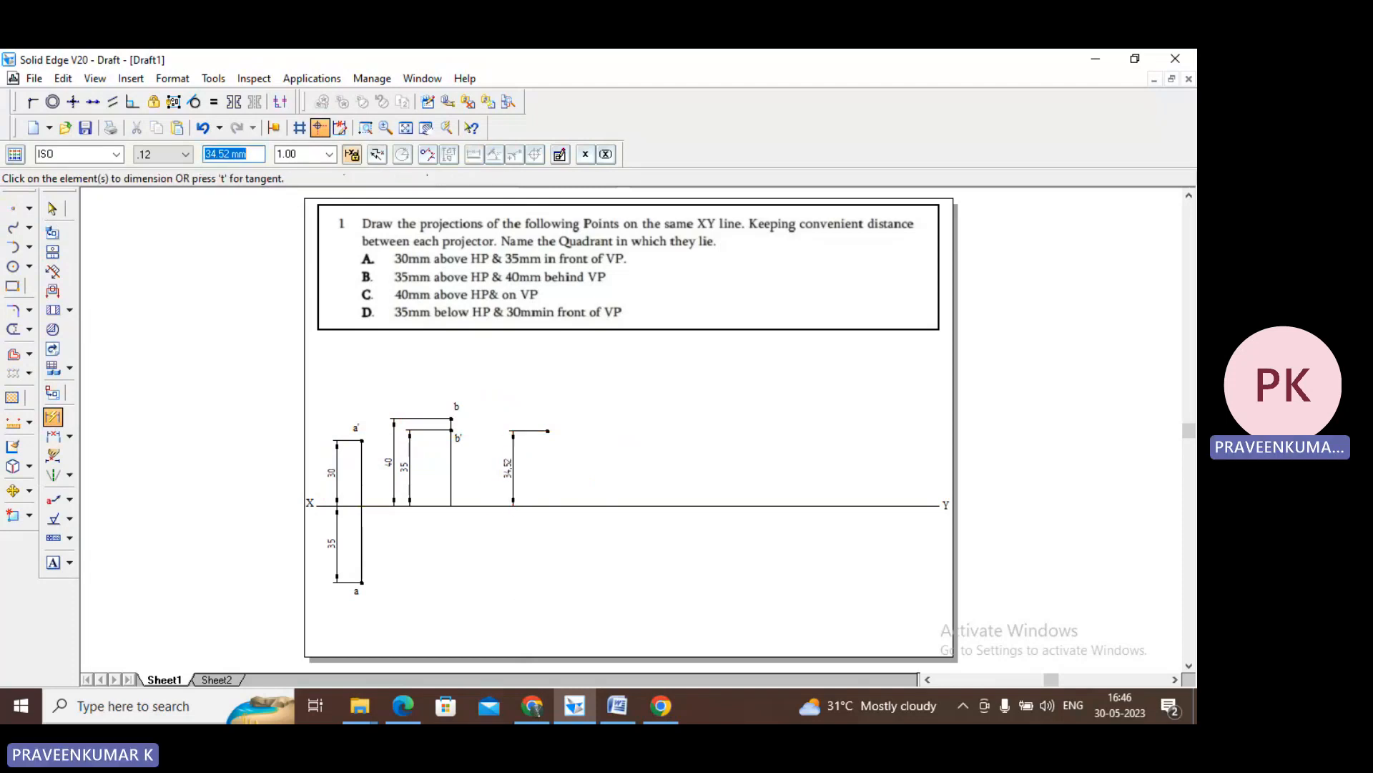
{"action": "type", "text": "40"}
{"action": "key", "text": "Return"}
{"action": "left_click", "coordinate": [52, 209]}
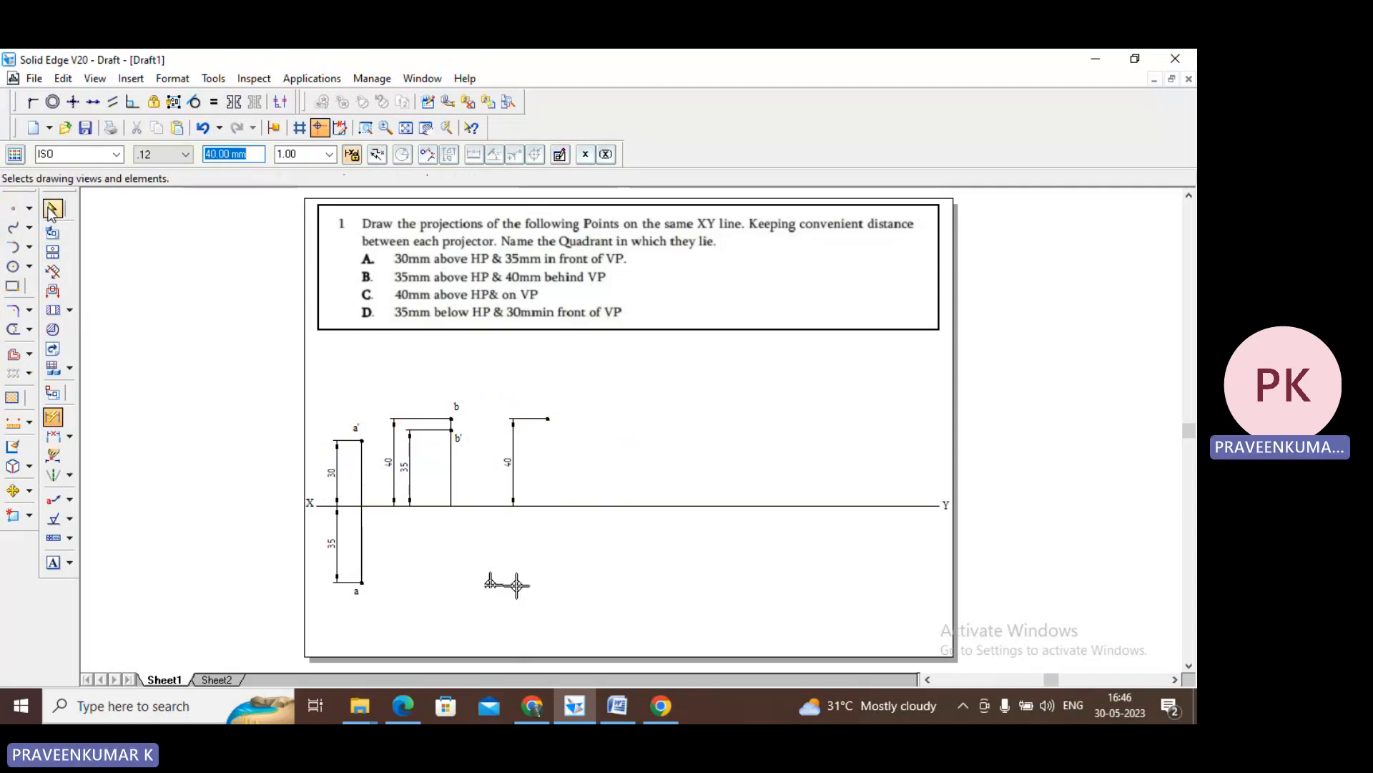
- Draw a vertical projector from the C point down to the XY line and set its line width to 0.13 mm
{"action": "left_click", "coordinate": [28, 208]}
{"action": "left_click", "coordinate": [68, 209]}
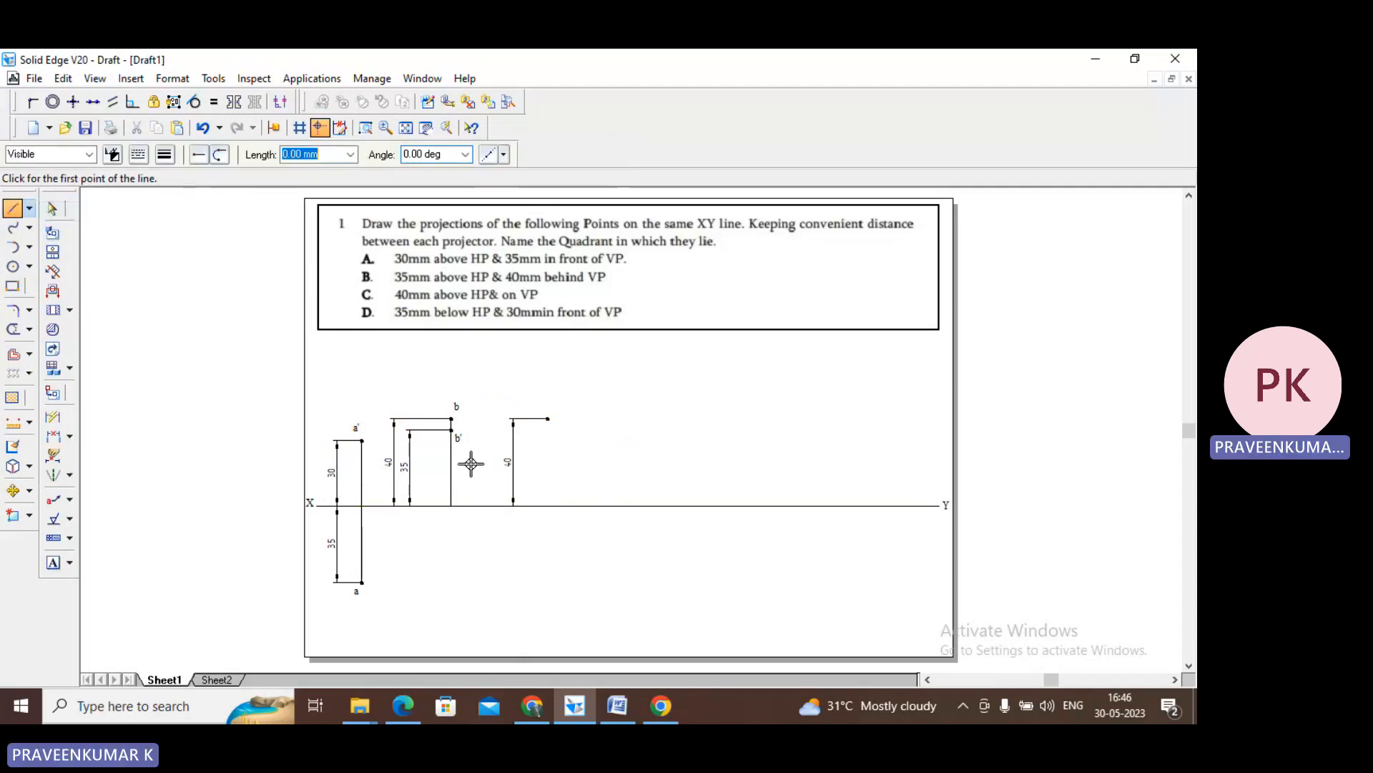
{"action": "left_click", "coordinate": [548, 419]}
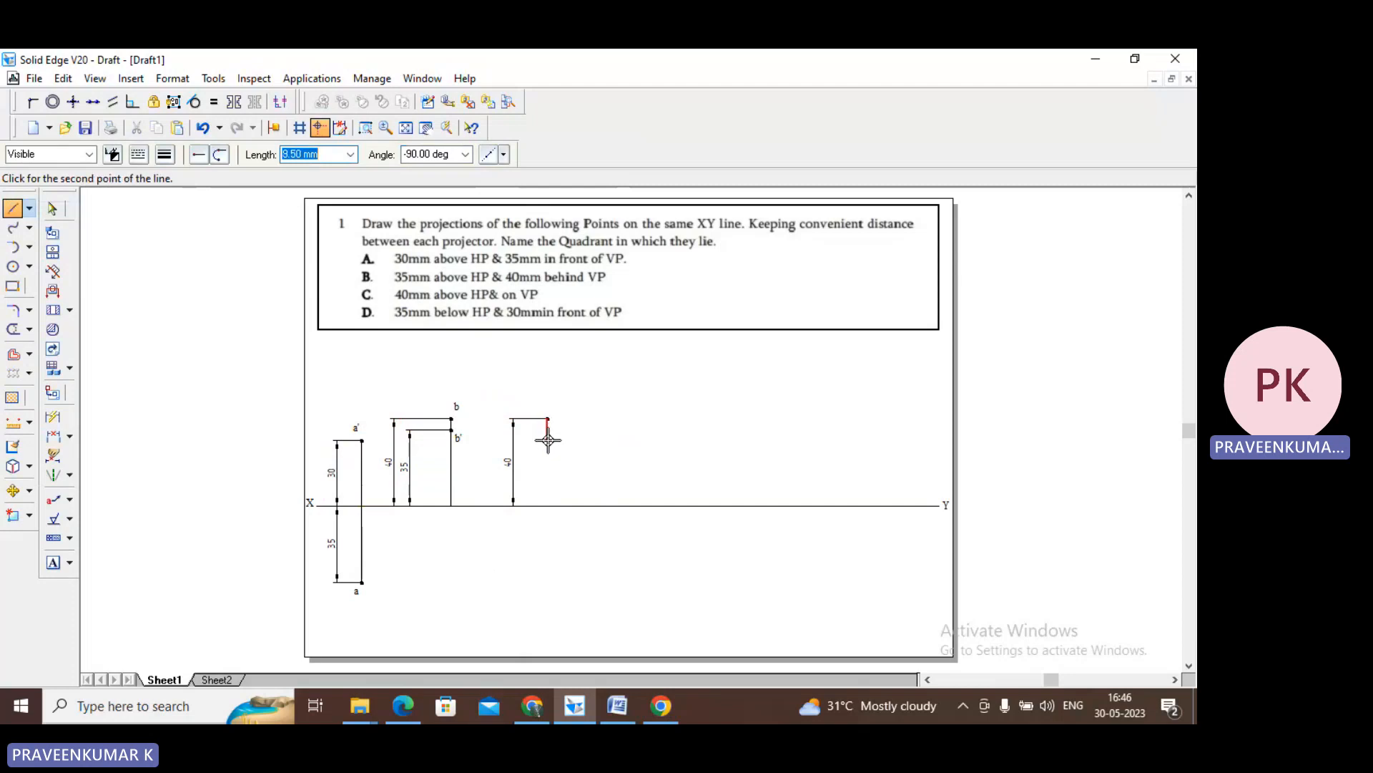
{"action": "left_click", "coordinate": [549, 506]}
{"action": "right_click", "coordinate": [541, 562]}
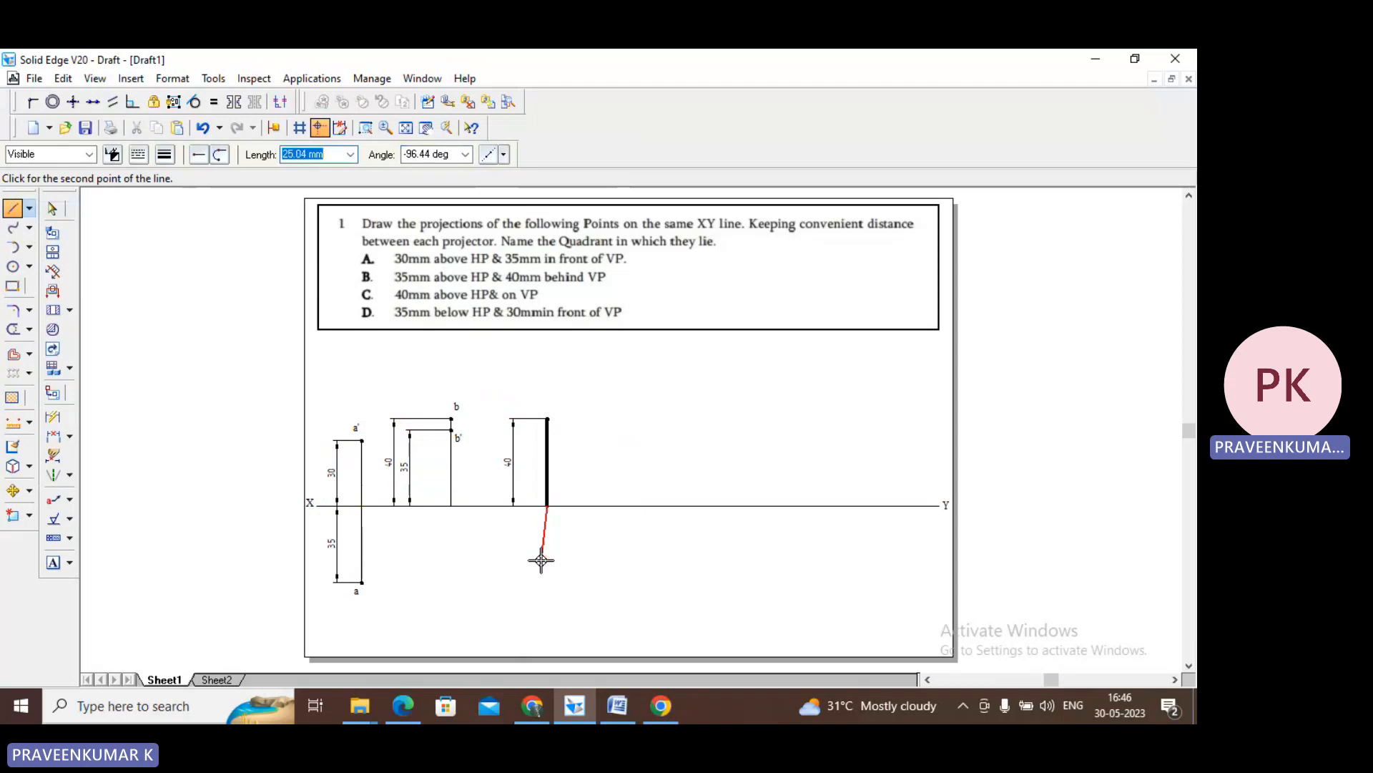
{"action": "left_click", "coordinate": [53, 209]}
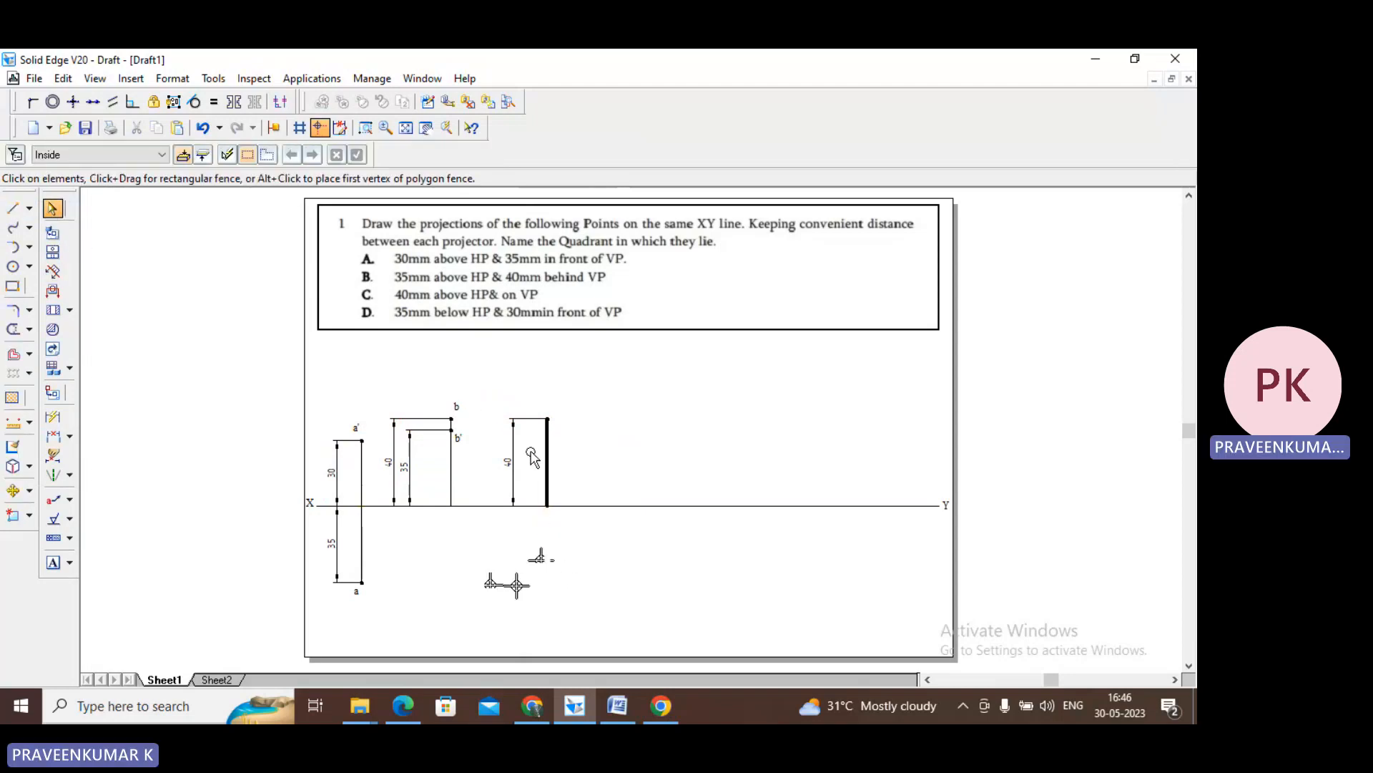
{"action": "left_click", "coordinate": [548, 465]}
{"action": "left_click", "coordinate": [164, 155]}
{"action": "left_click", "coordinate": [189, 175]}
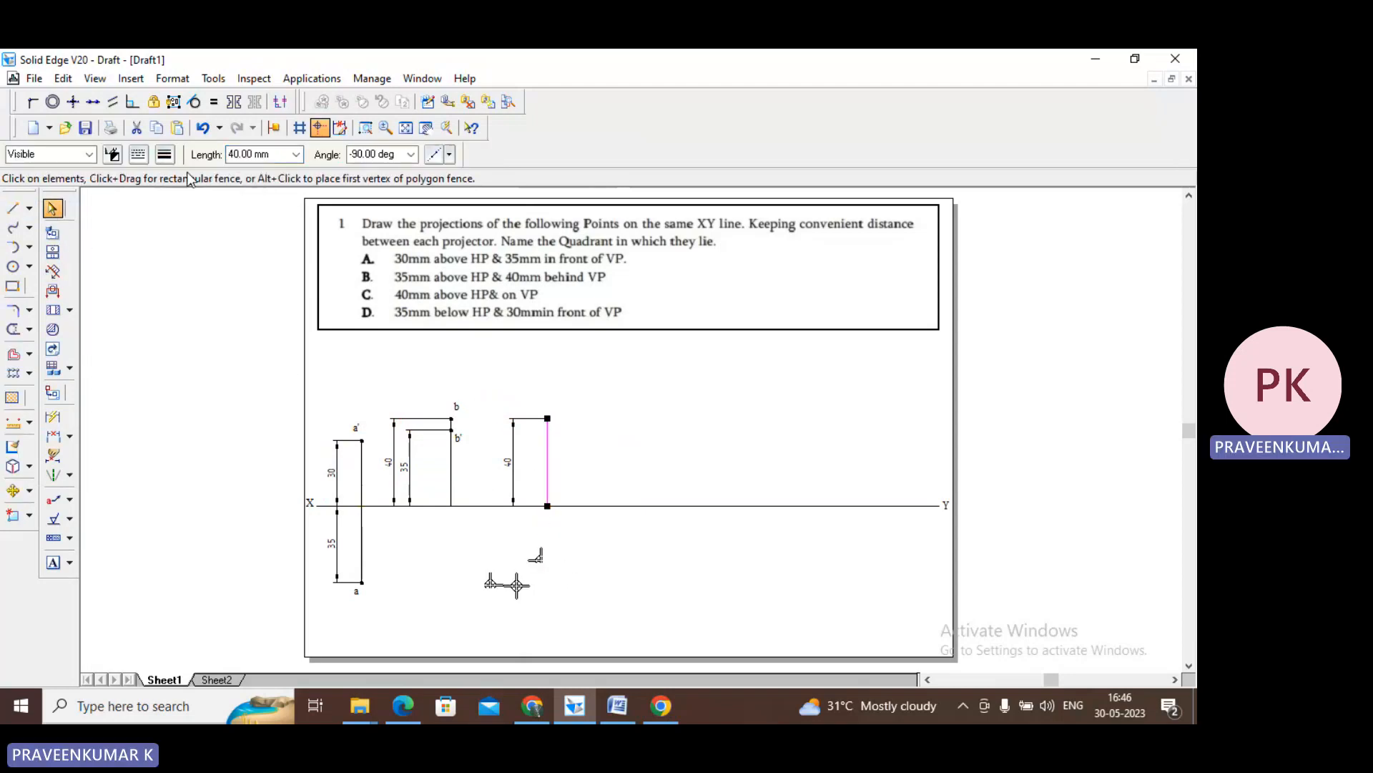
{"action": "left_click", "coordinate": [639, 402]}
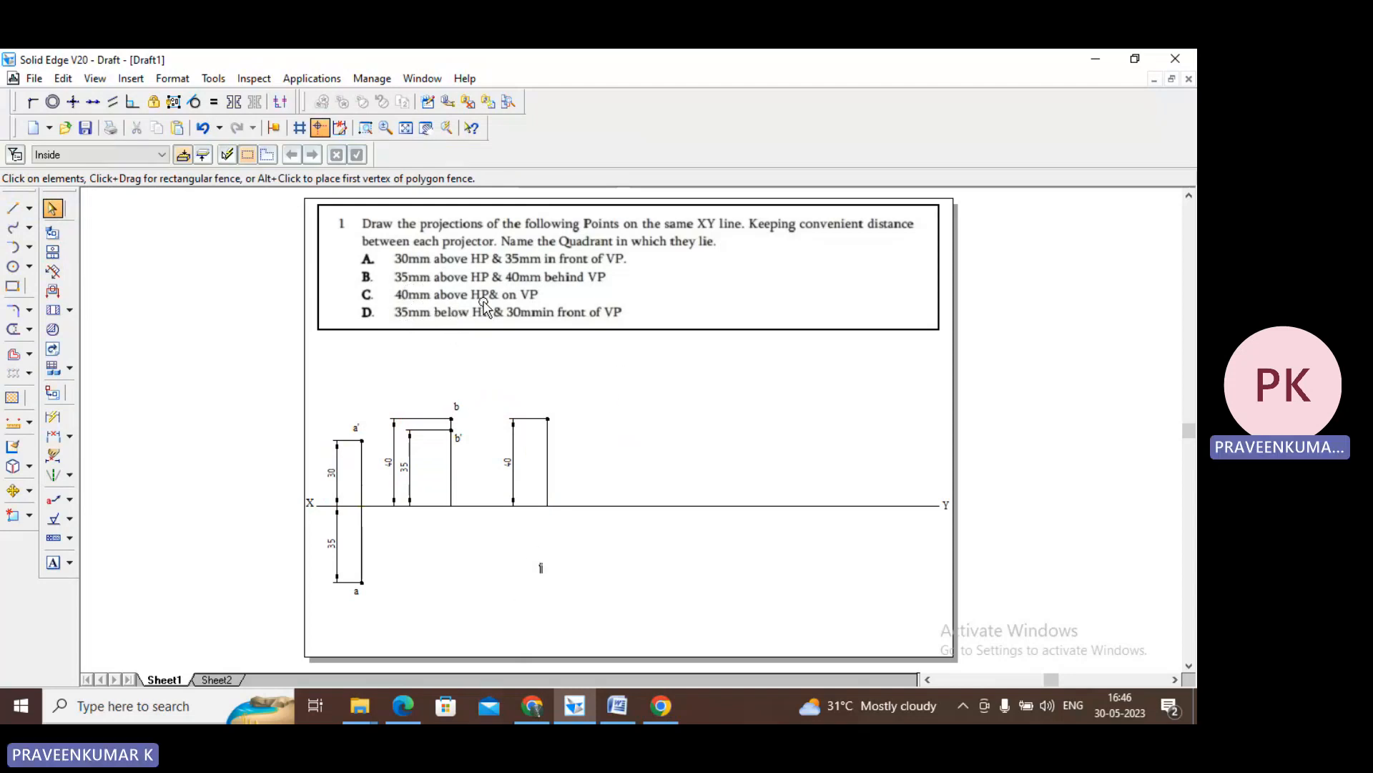
- Place a 2.00 mm wide point where C's projector meets the XY line
{"action": "left_click", "coordinate": [29, 208]}
{"action": "left_click", "coordinate": [71, 230]}
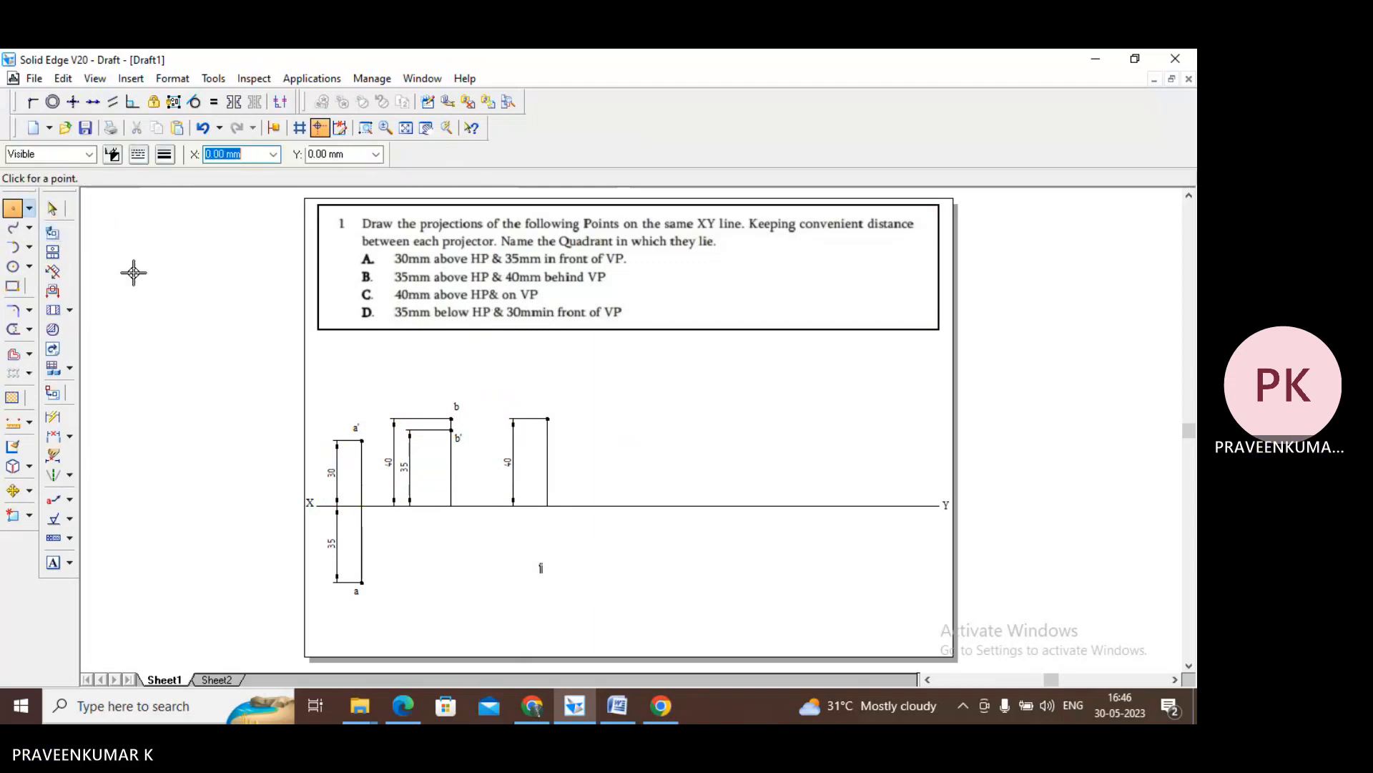
{"action": "left_click", "coordinate": [165, 154]}
{"action": "left_click", "coordinate": [184, 266]}
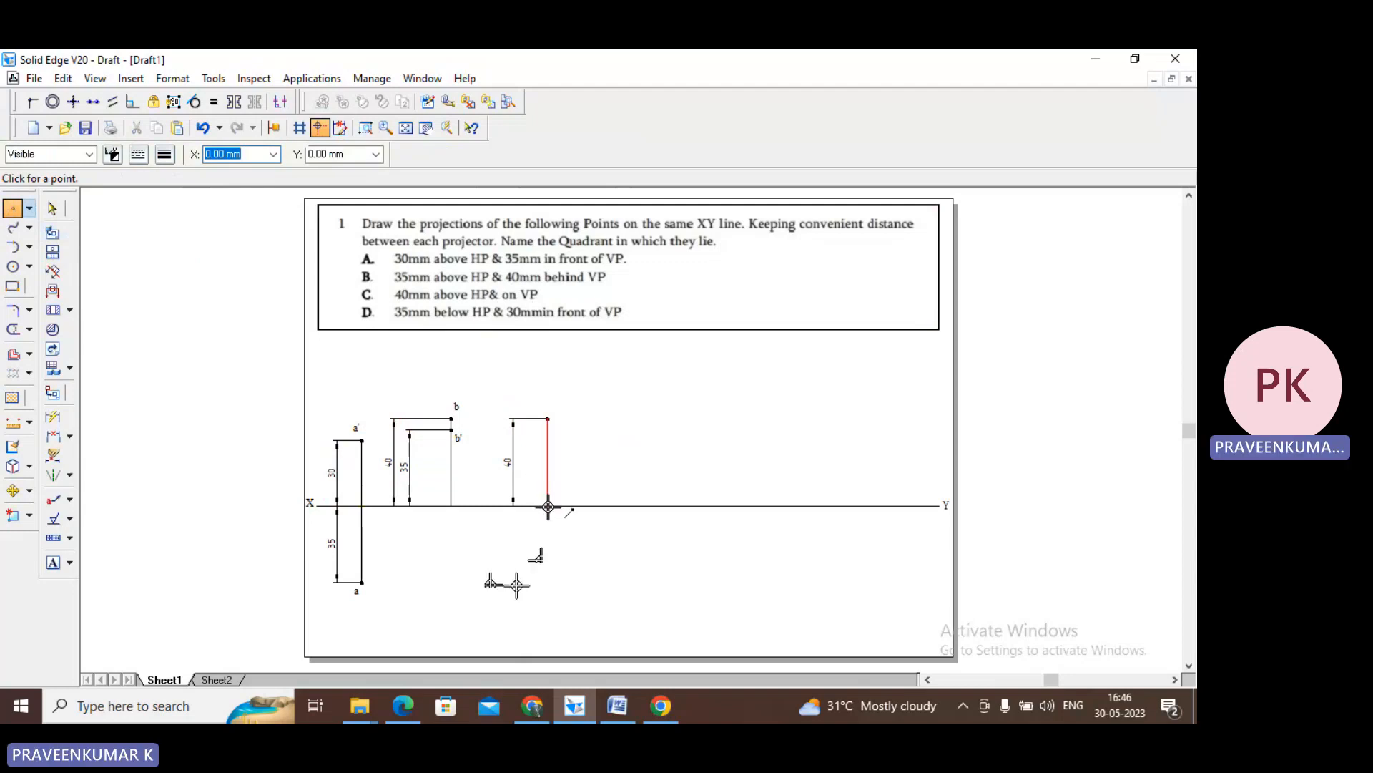
{"action": "left_click", "coordinate": [53, 207]}
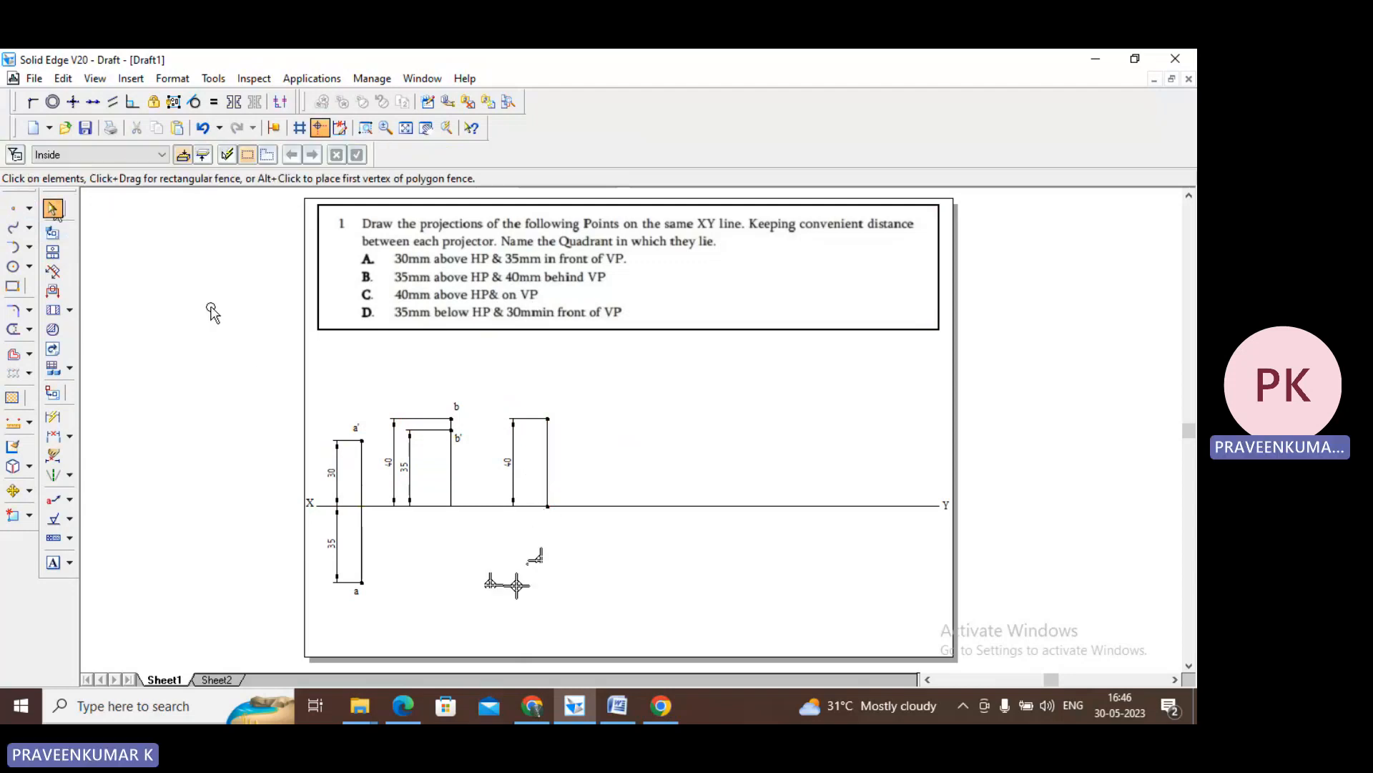
- Add the text labels c and c' in the empty area on the Y side of C's projector
{"action": "left_click", "coordinate": [52, 562]}
{"action": "left_click", "coordinate": [612, 410]}
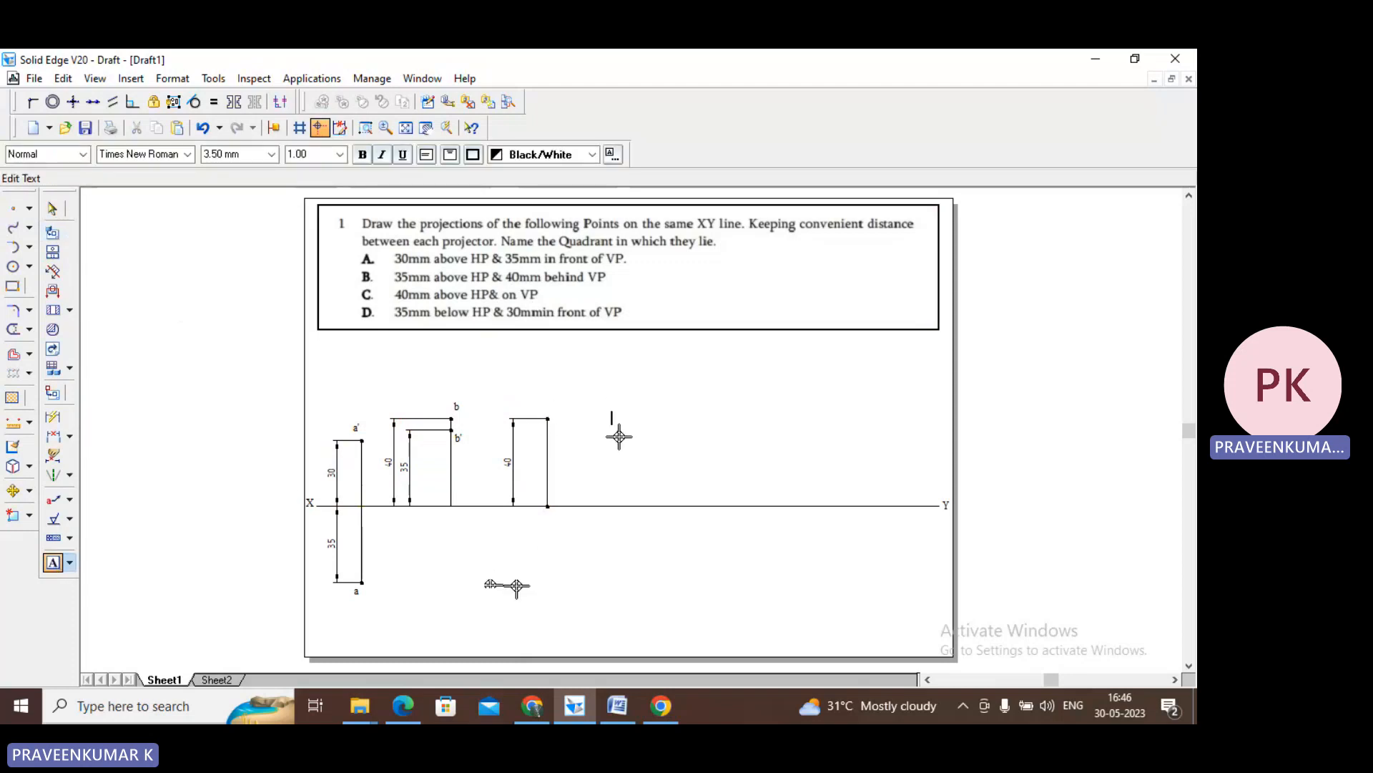
{"action": "type", "text": "c"}
{"action": "key", "text": "Escape"}
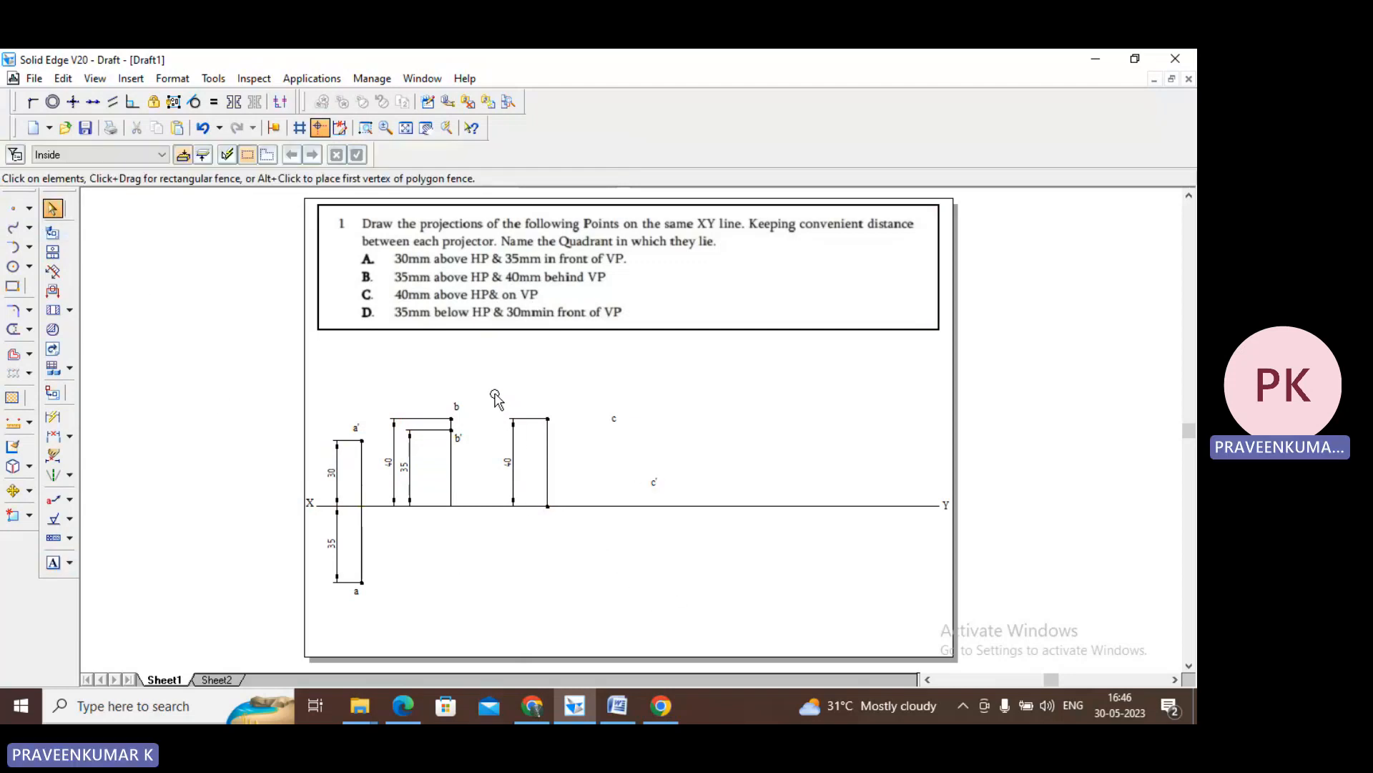
- Move the label c' just above the upper C point and the label c just above C's point on the XY line
{"action": "left_click", "coordinate": [653, 494]}
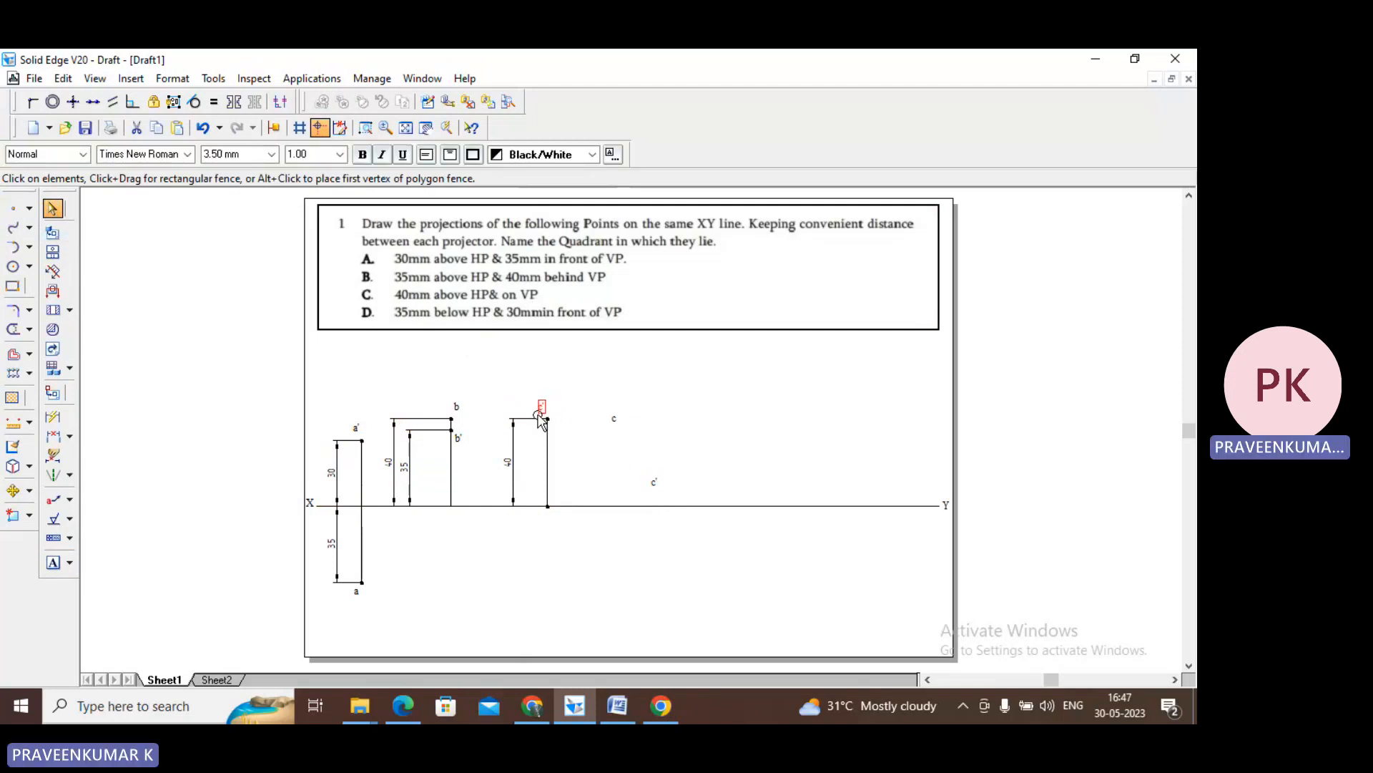
{"action": "left_click", "coordinate": [541, 408]}
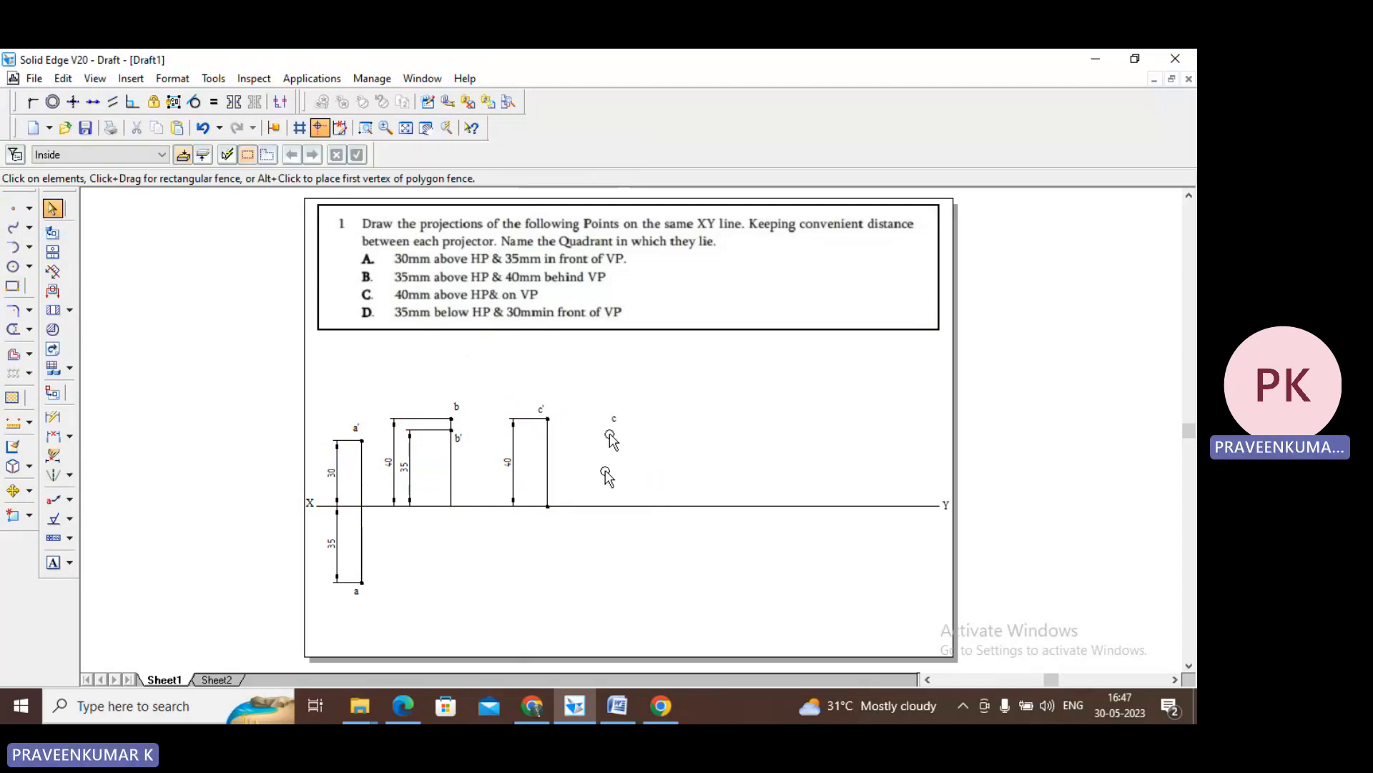
{"action": "left_click", "coordinate": [615, 419]}
{"action": "left_click", "coordinate": [536, 494]}
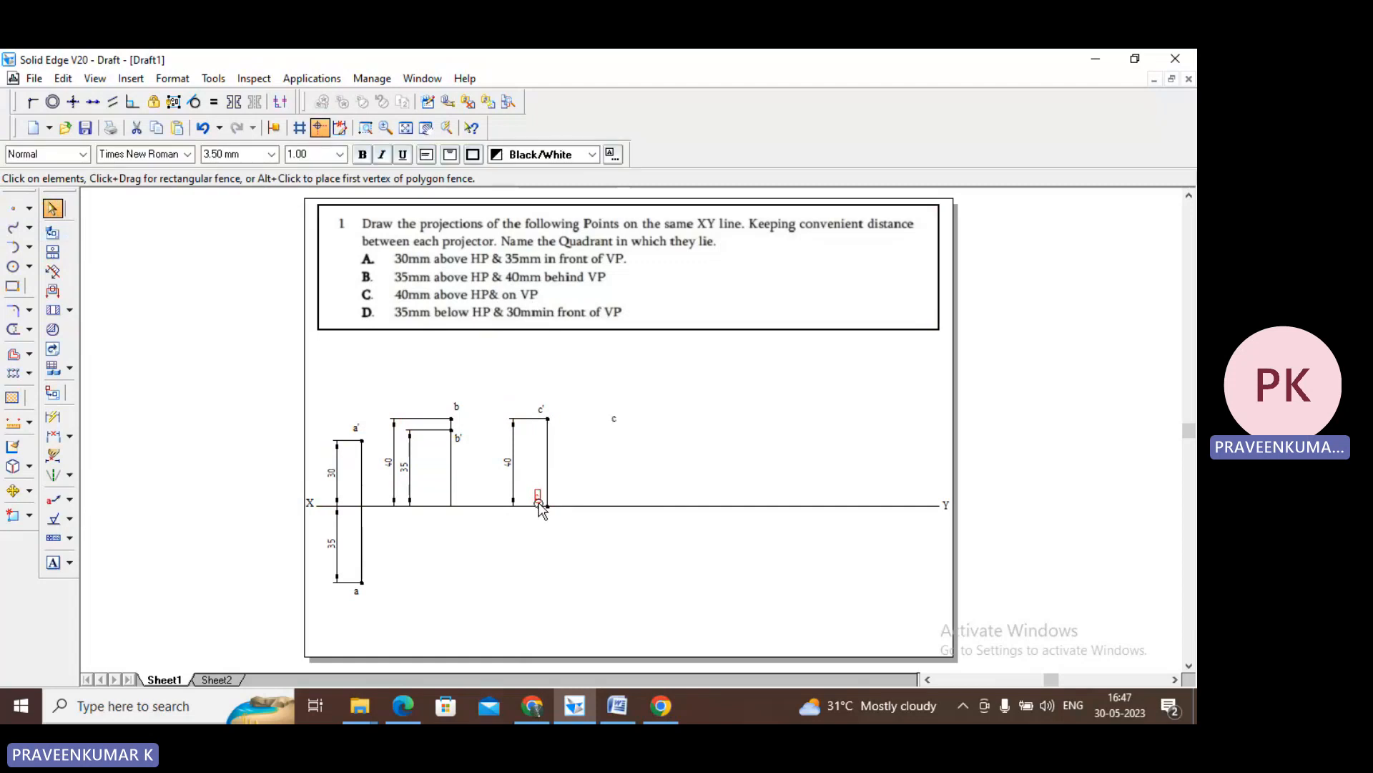
{"action": "left_click", "coordinate": [541, 503]}
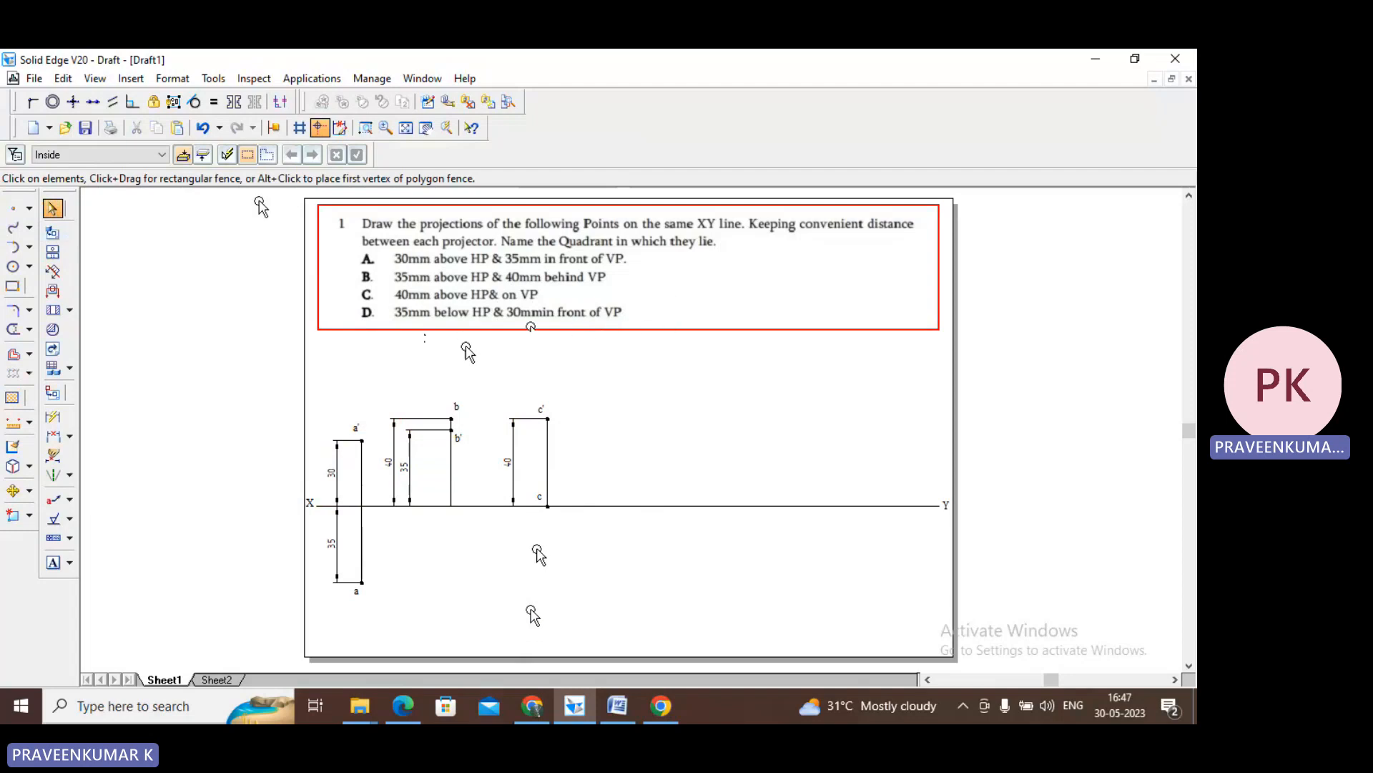
- Place a 2.00 mm wide point for D about 42 mm below the XY line, on the Y side of C's projector
{"action": "left_click", "coordinate": [56, 213]}
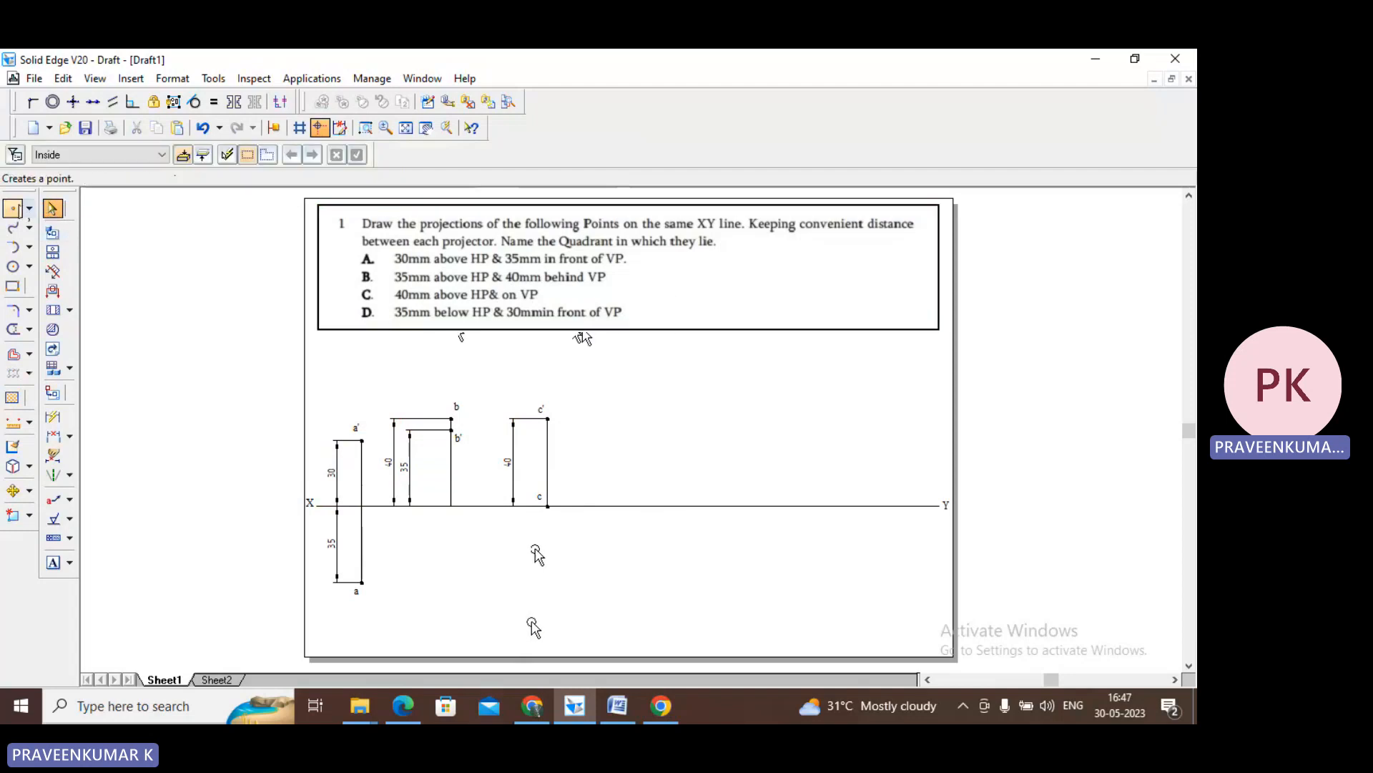
{"action": "left_click", "coordinate": [13, 208]}
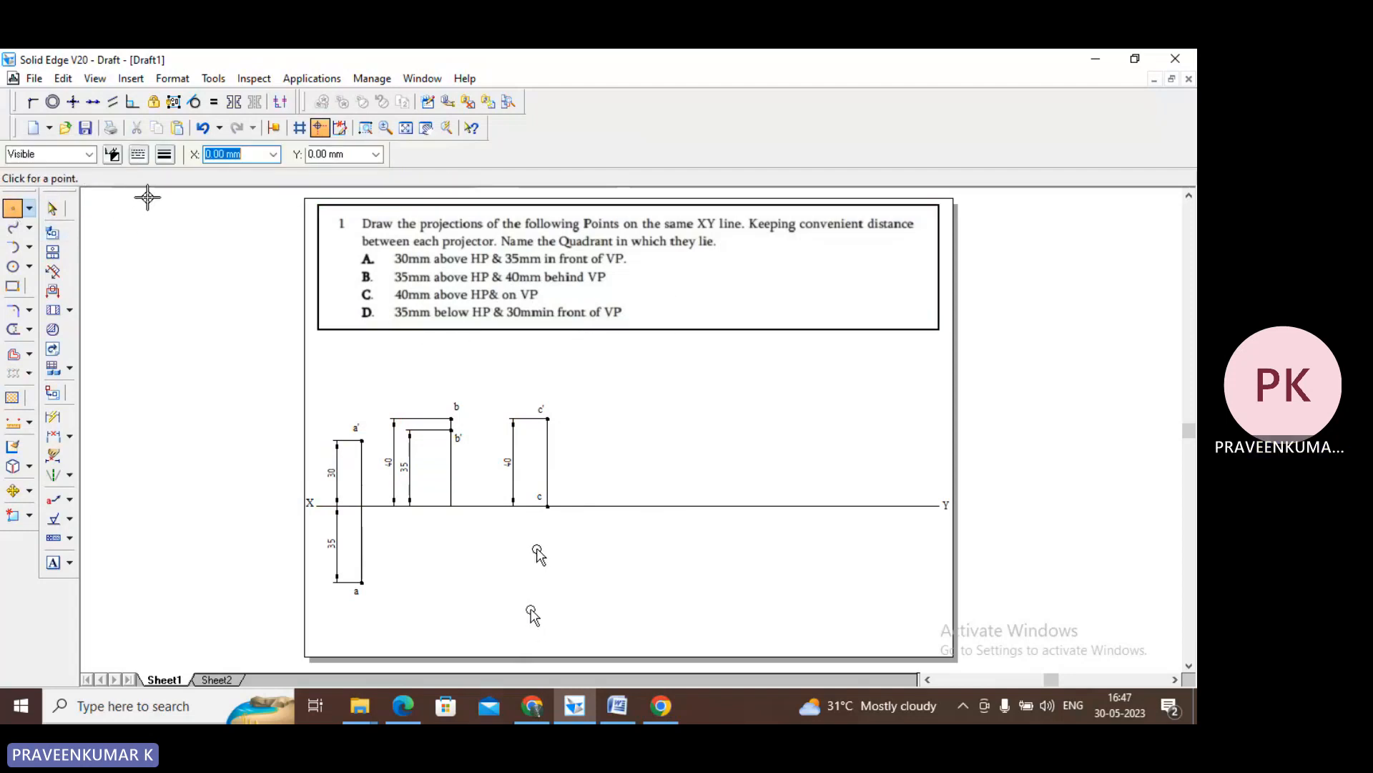
{"action": "left_click", "coordinate": [163, 161]}
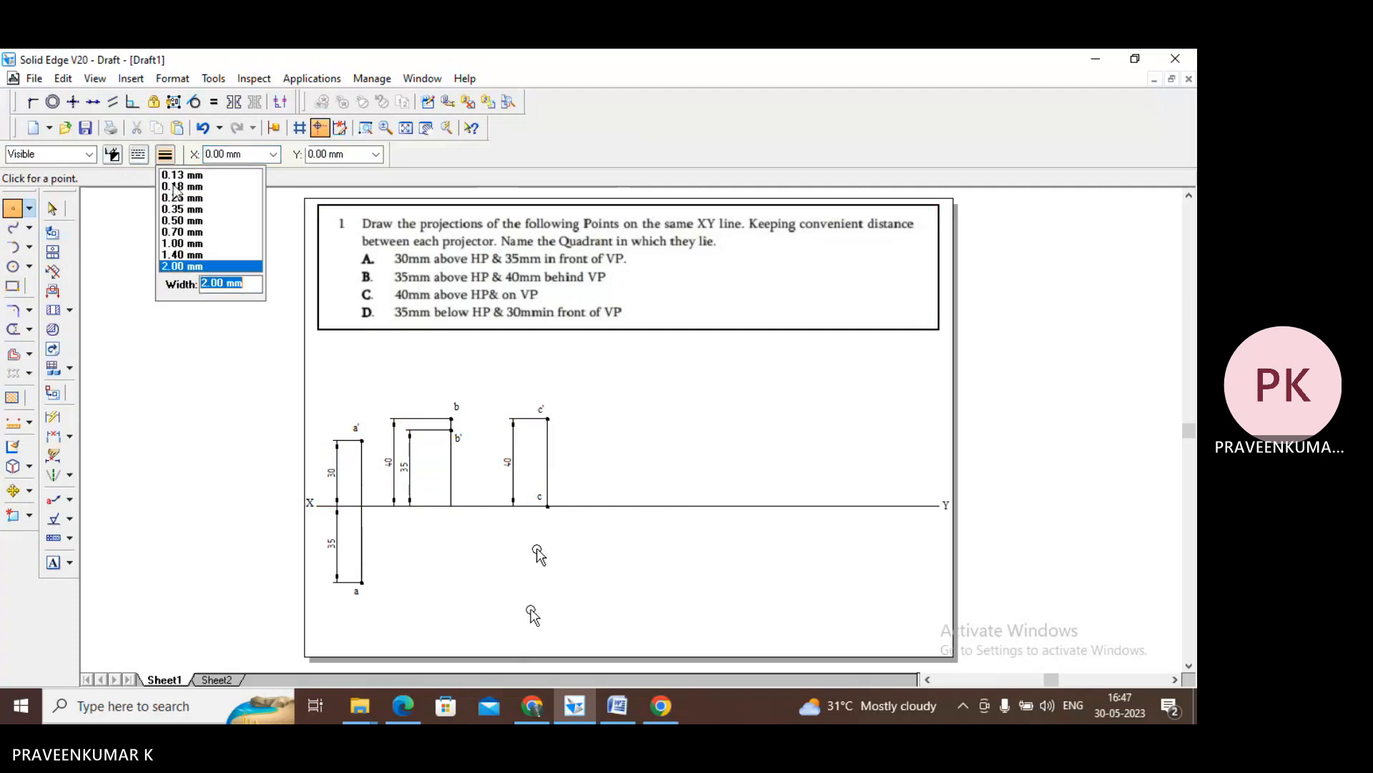
{"action": "left_click", "coordinate": [179, 266]}
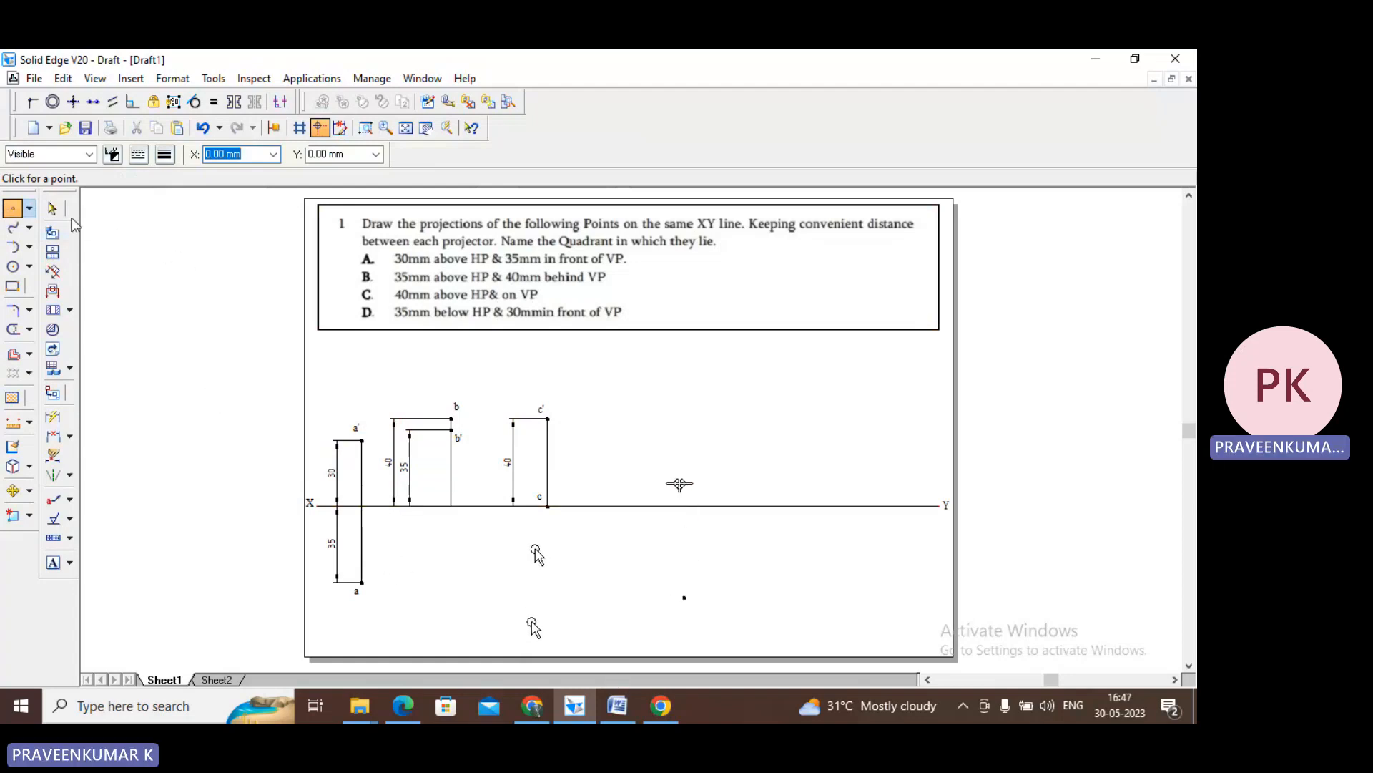
{"action": "left_click", "coordinate": [53, 208]}
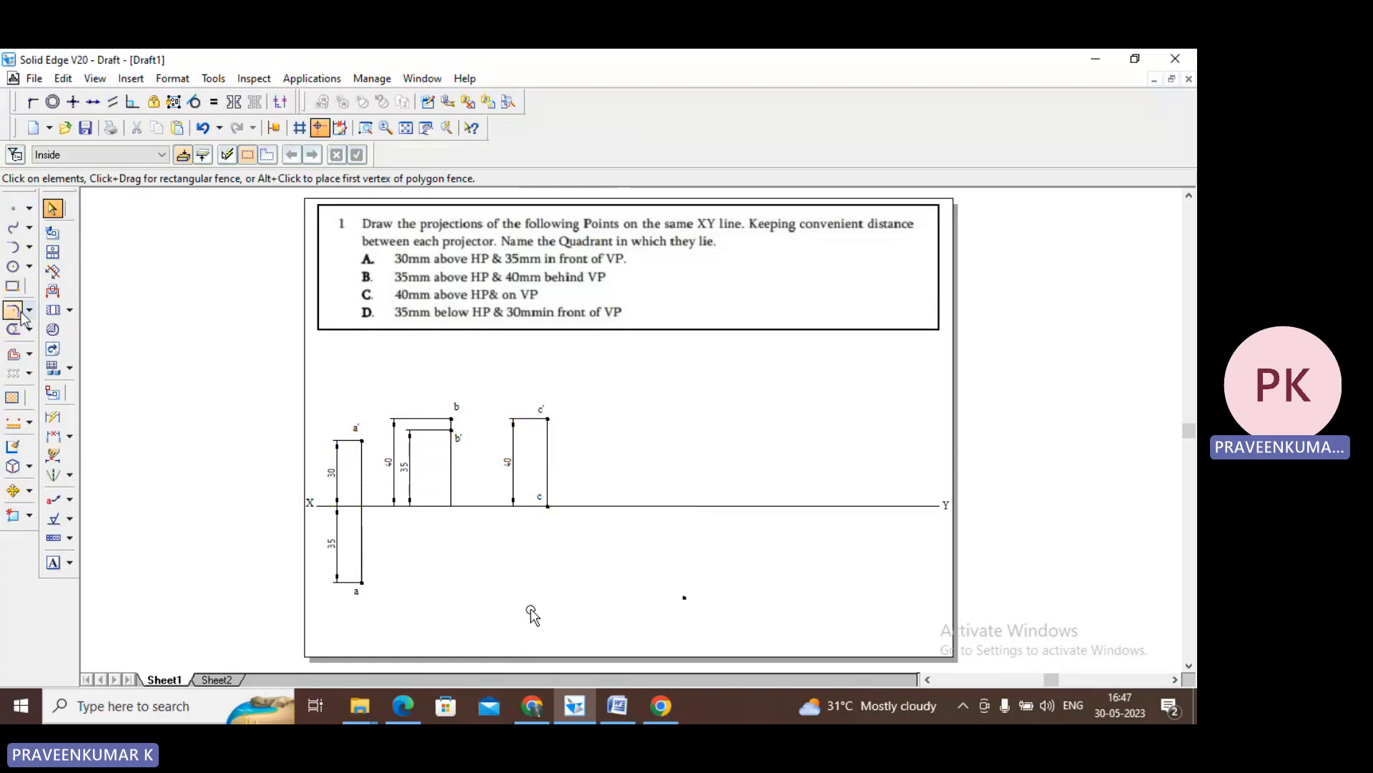
- Dimension the D point's distance below the XY line on its X side and set it to 35 mm
{"action": "left_click", "coordinate": [52, 418]}
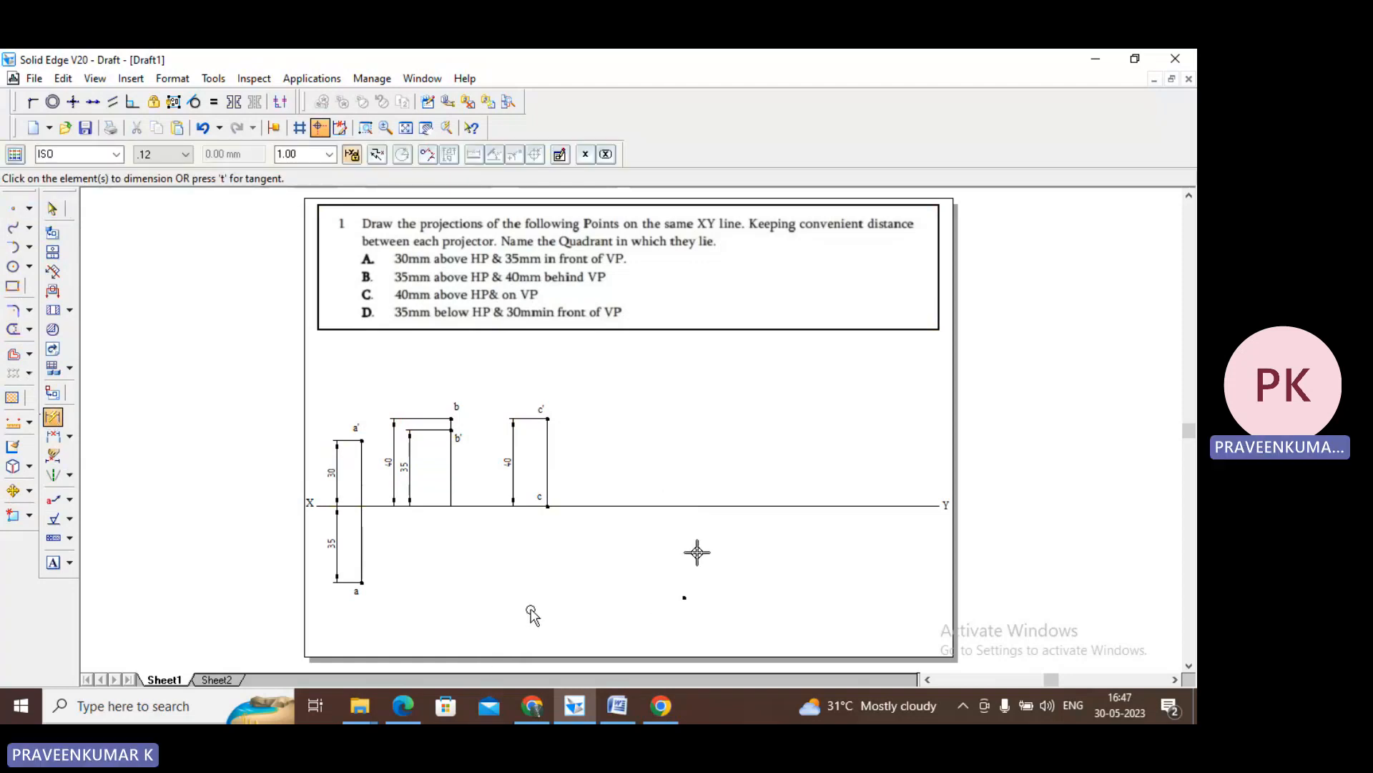
{"action": "left_click", "coordinate": [724, 507]}
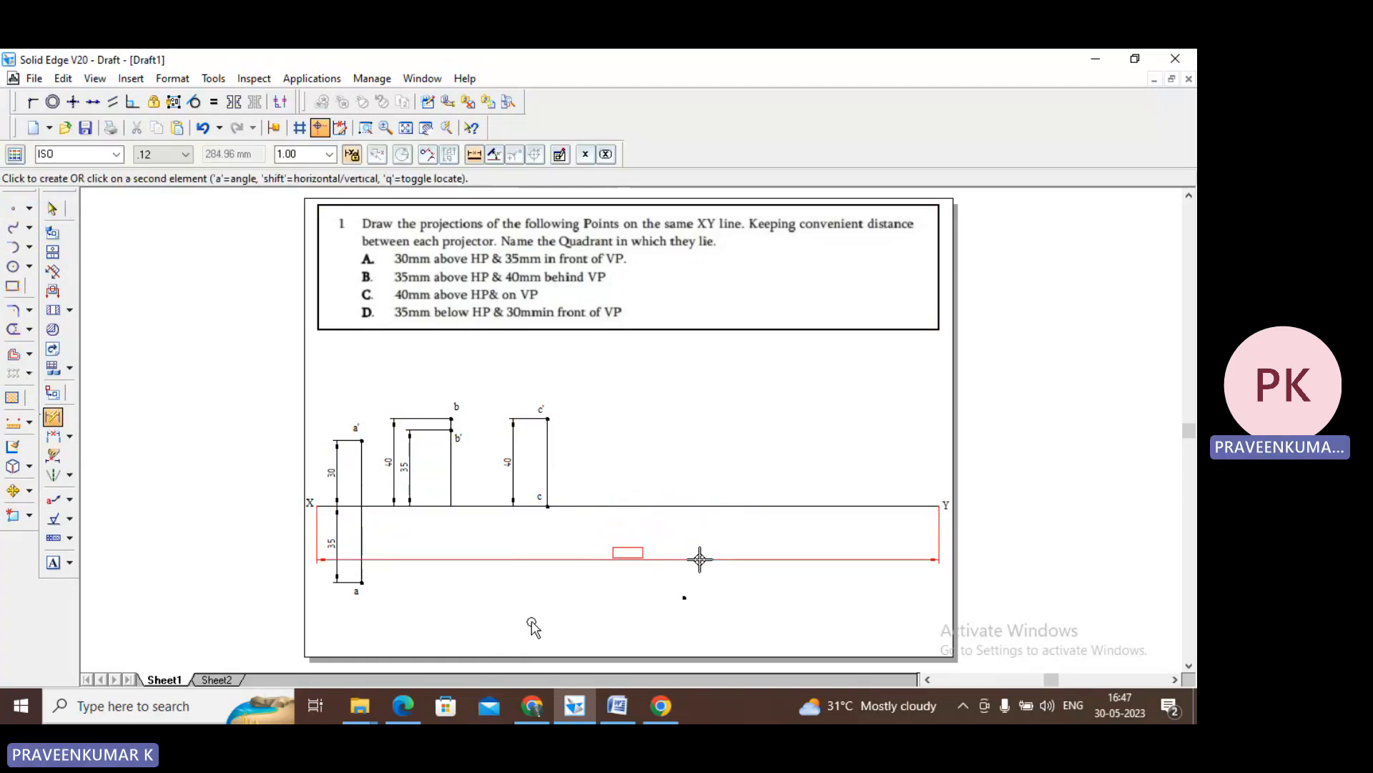
{"action": "left_click", "coordinate": [644, 573]}
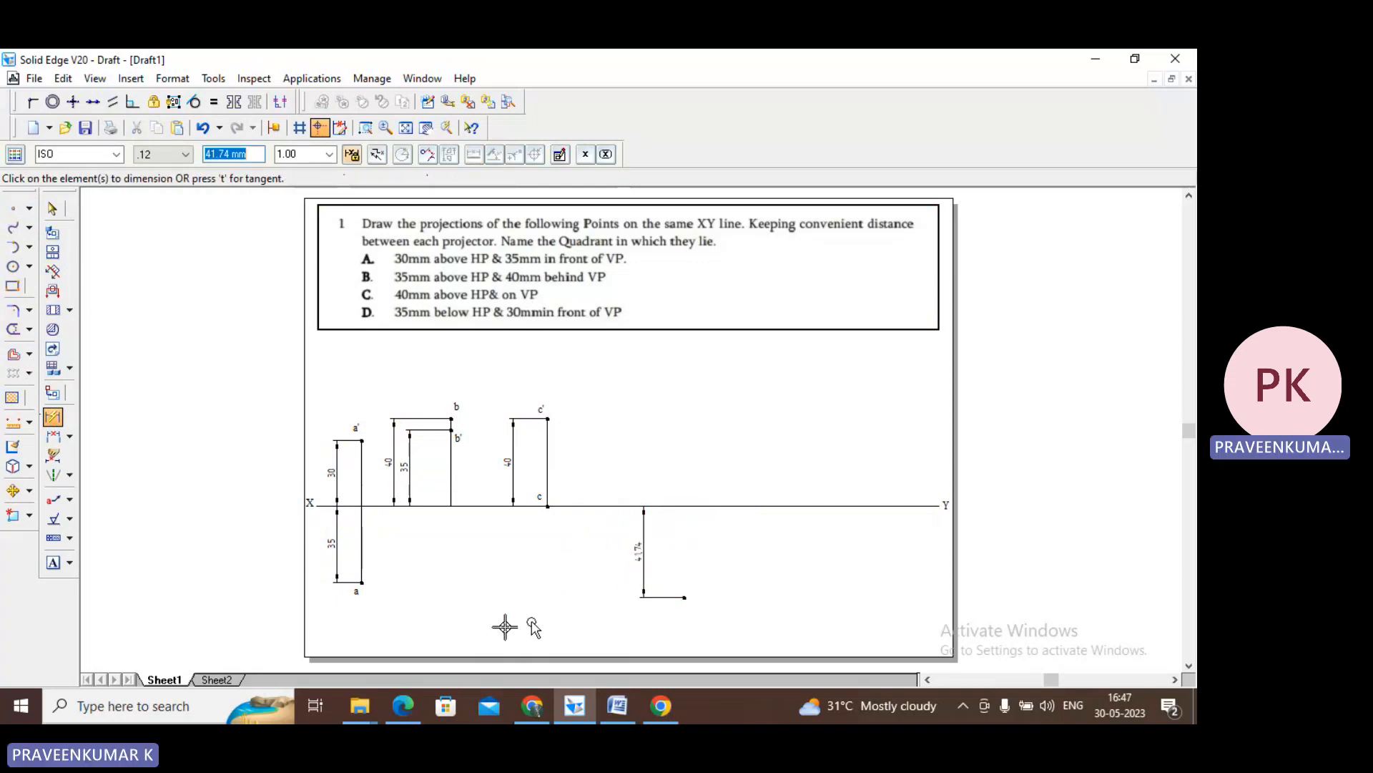
{"action": "type", "text": "35"}
{"action": "key", "text": "Return"}
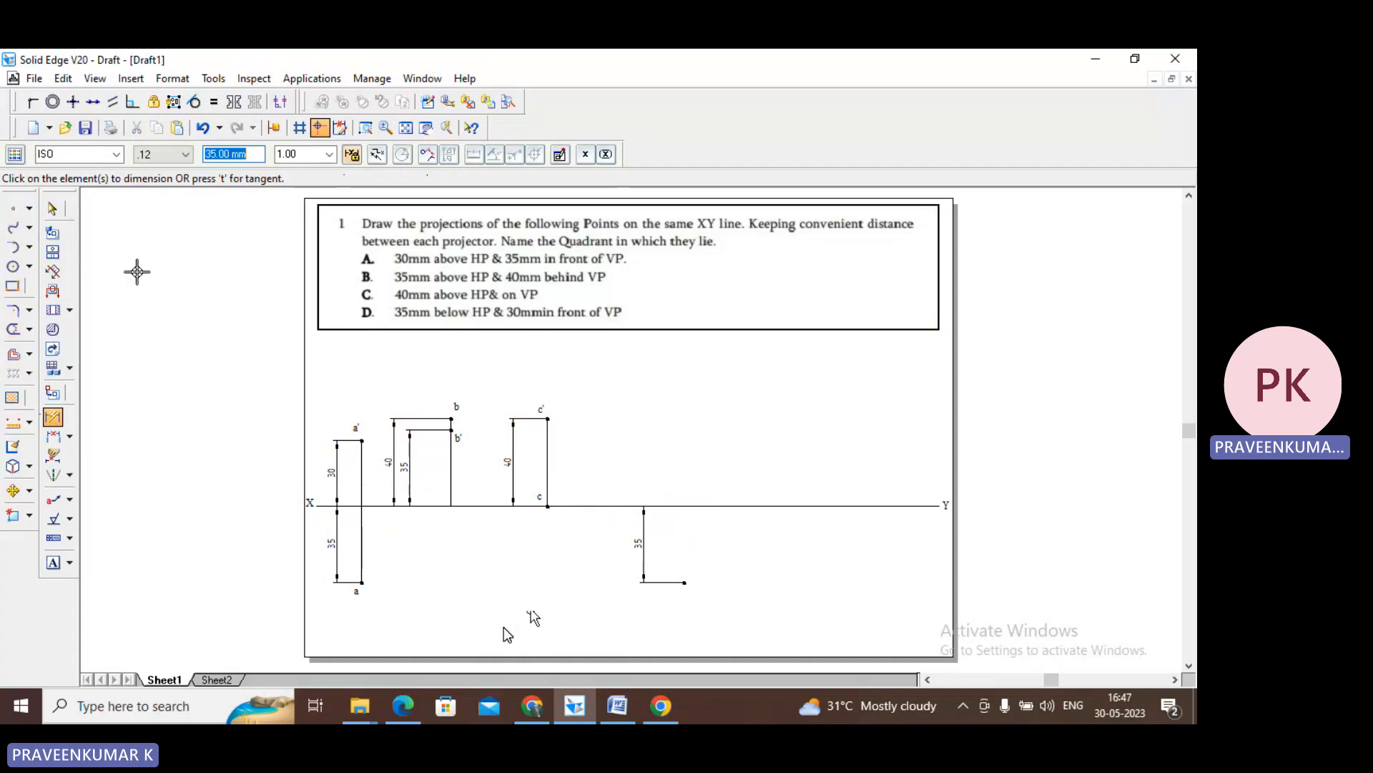
{"action": "left_click", "coordinate": [53, 208]}
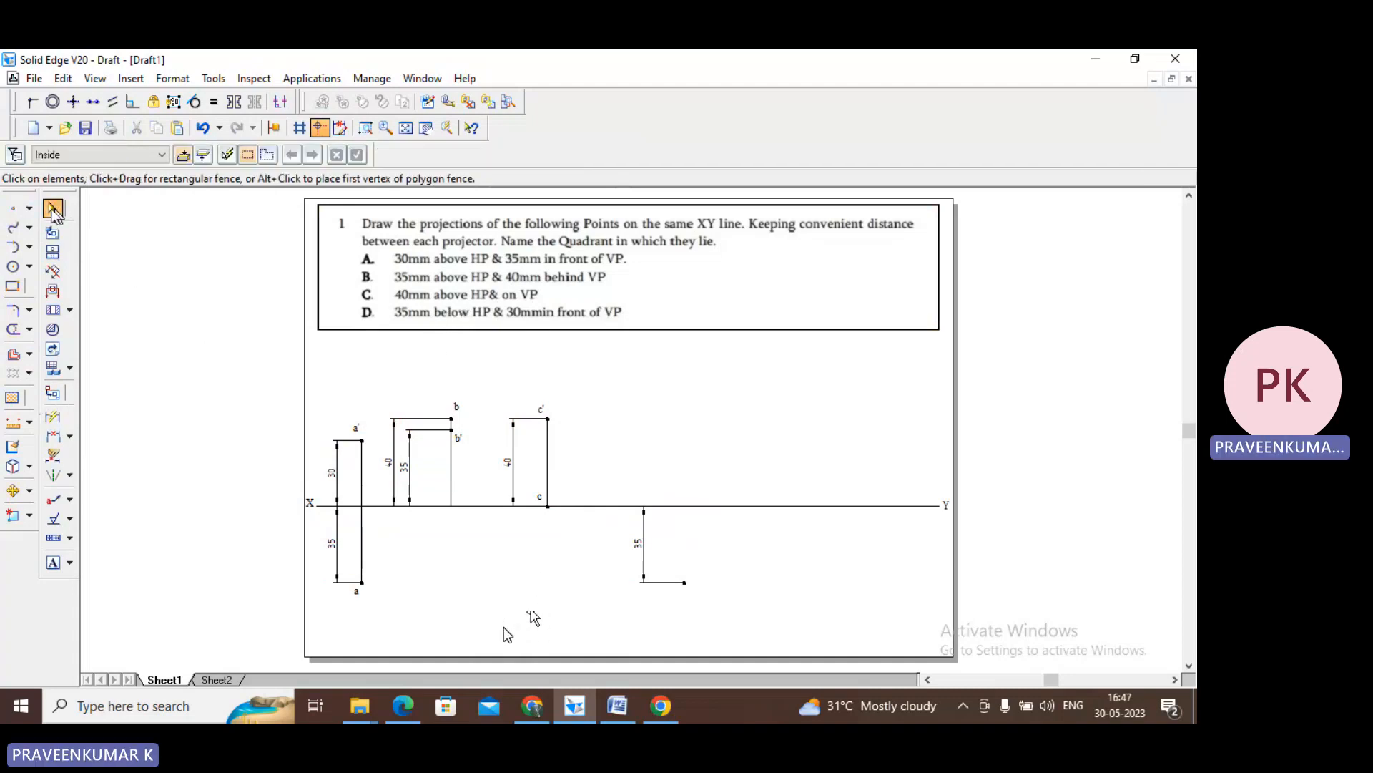
- Place a second D point vertically above the first, between it and the XY line, and start dimensioning it
{"action": "left_click", "coordinate": [13, 208]}
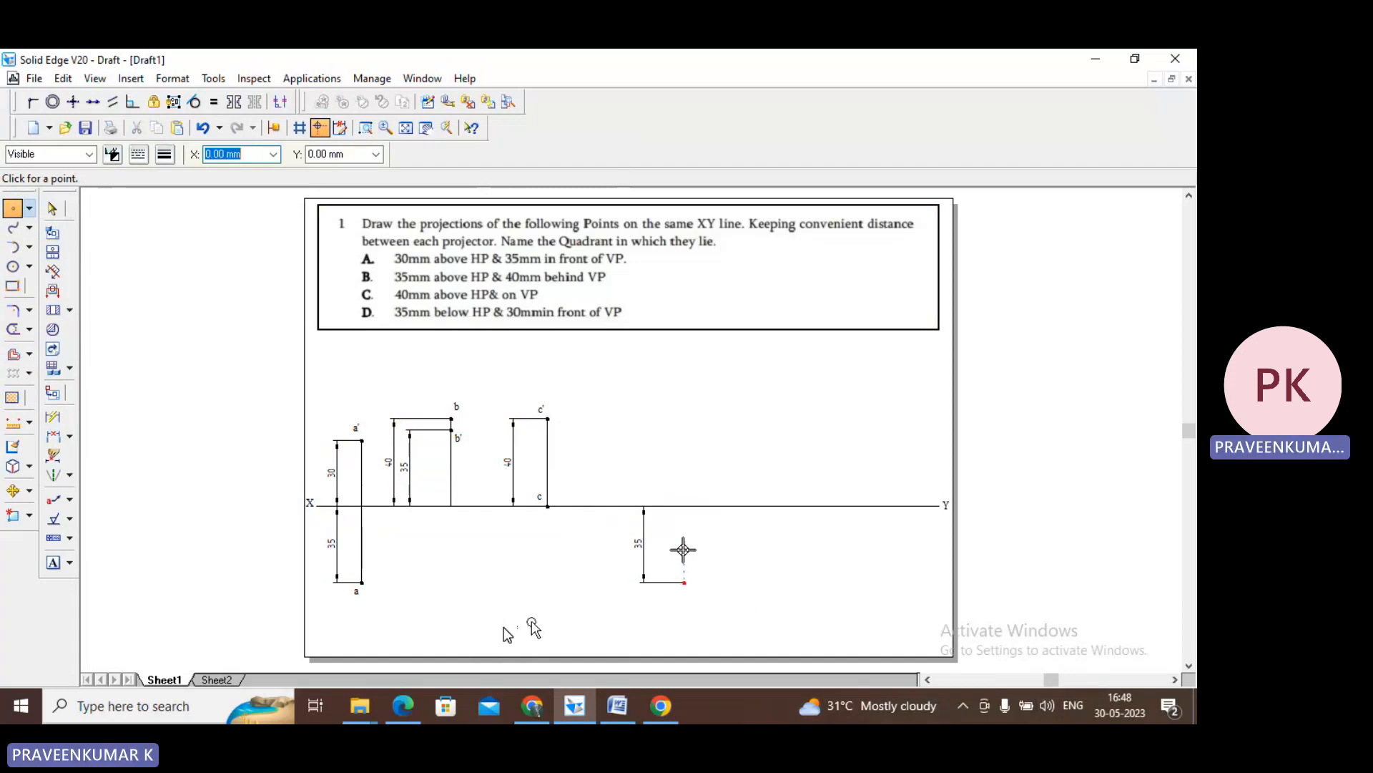
{"action": "left_click", "coordinate": [52, 208]}
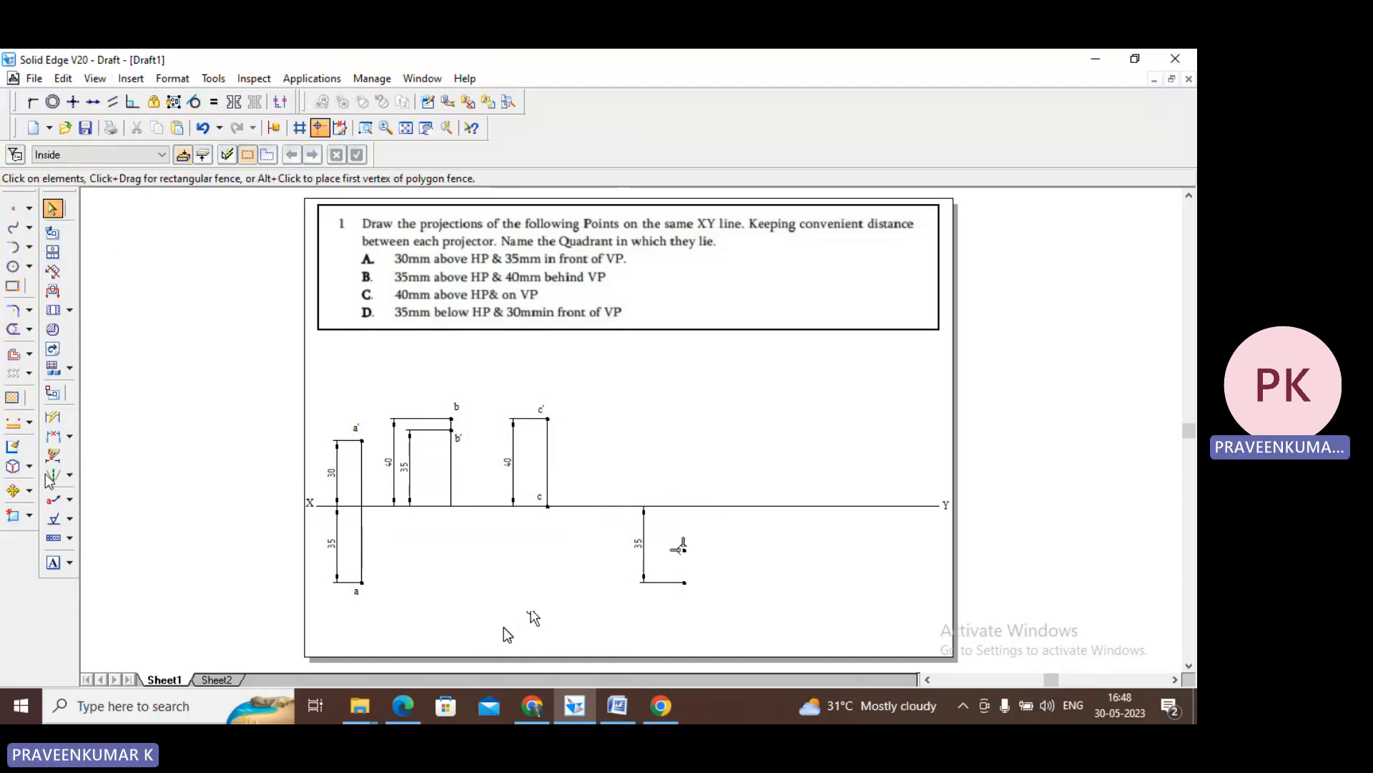
{"action": "left_click", "coordinate": [52, 417]}
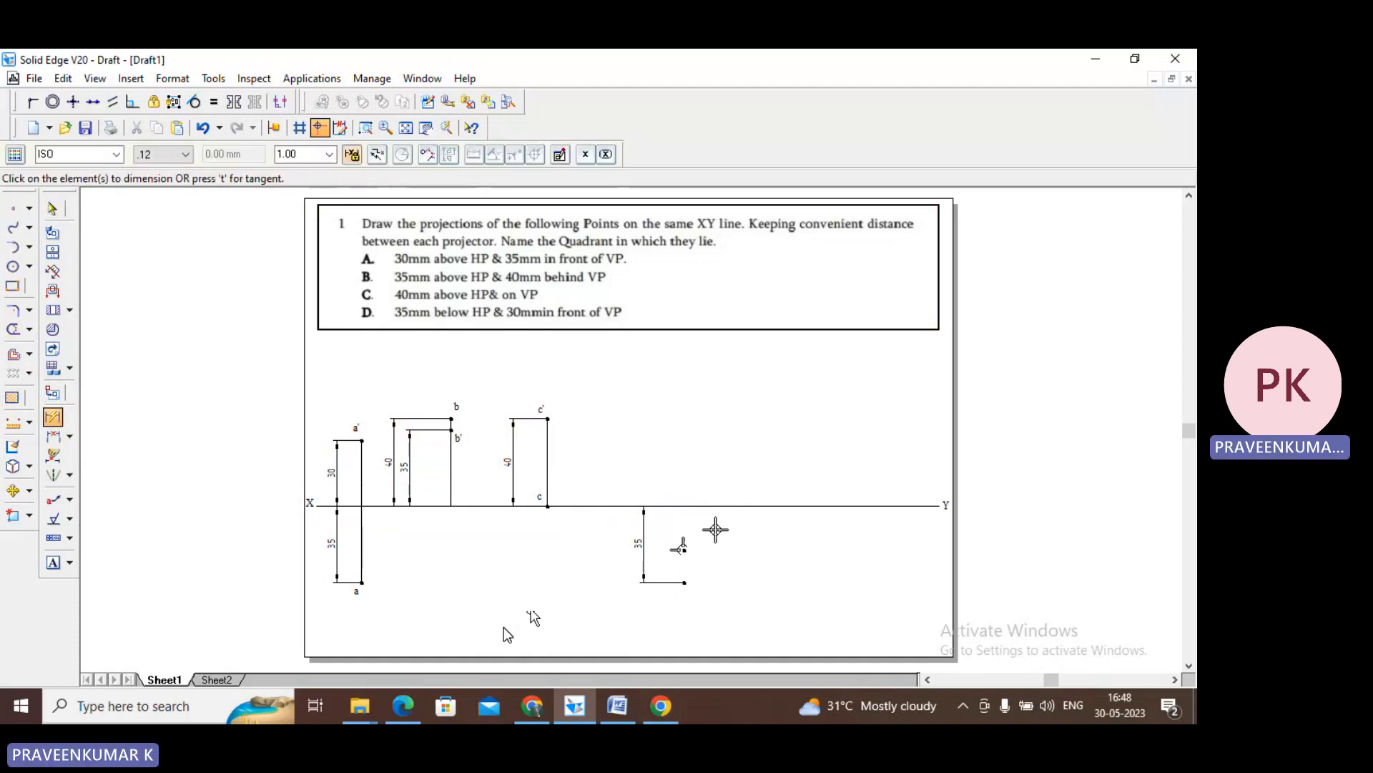